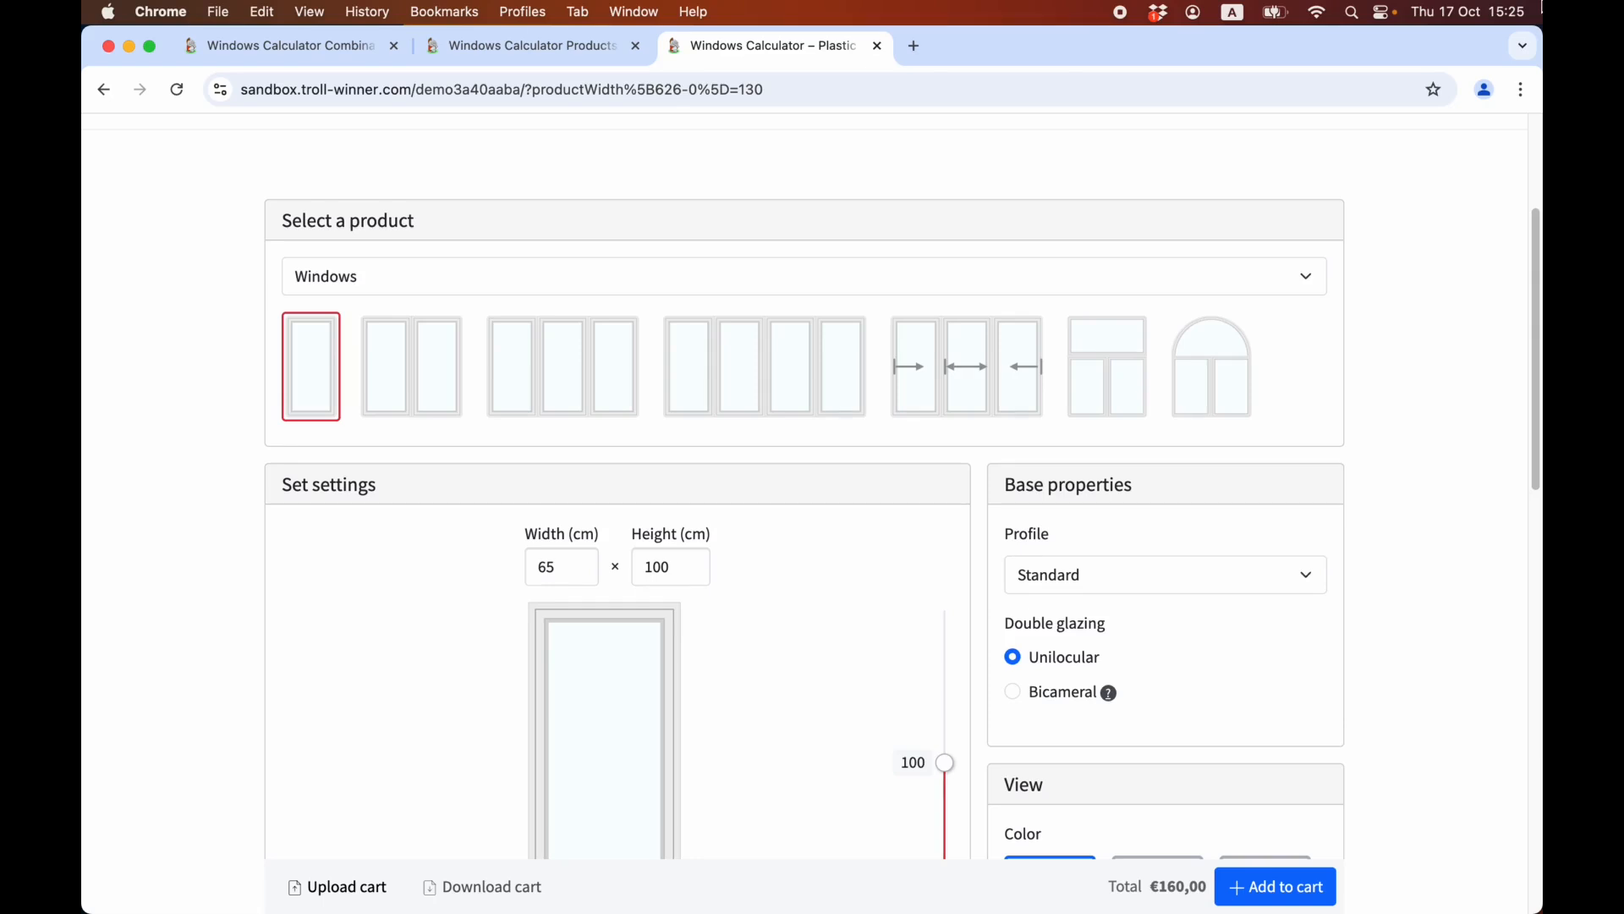
# Choose the four-leaf window from the Windows category in the product selection.
pyautogui.scroll(-3, 478, 225)
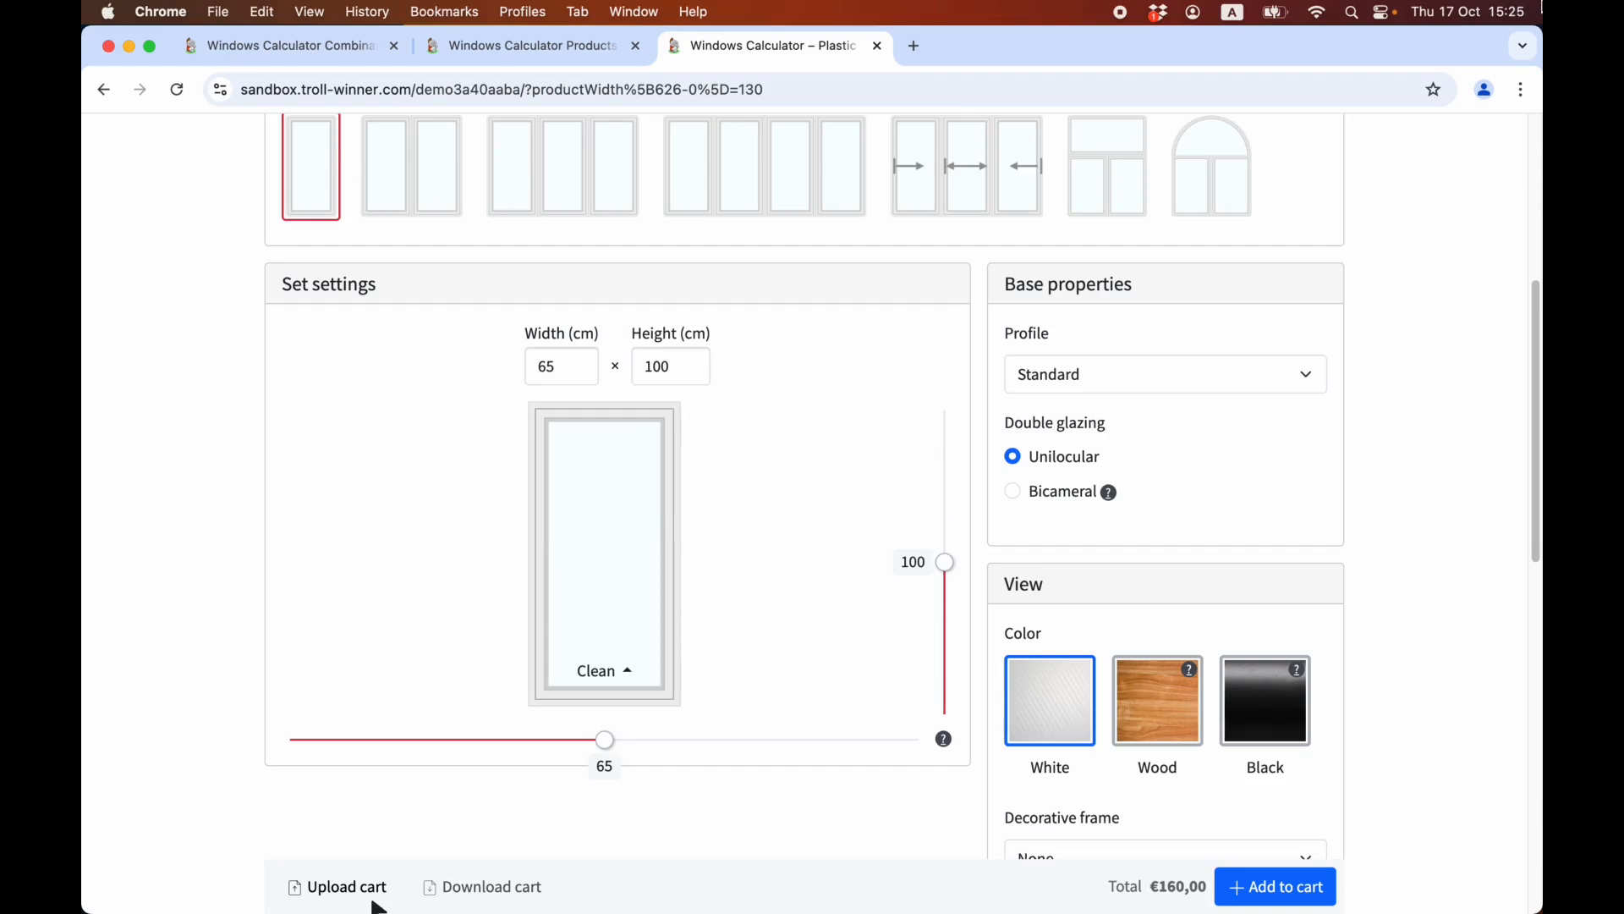
pyautogui.scroll(7, 740, 719)
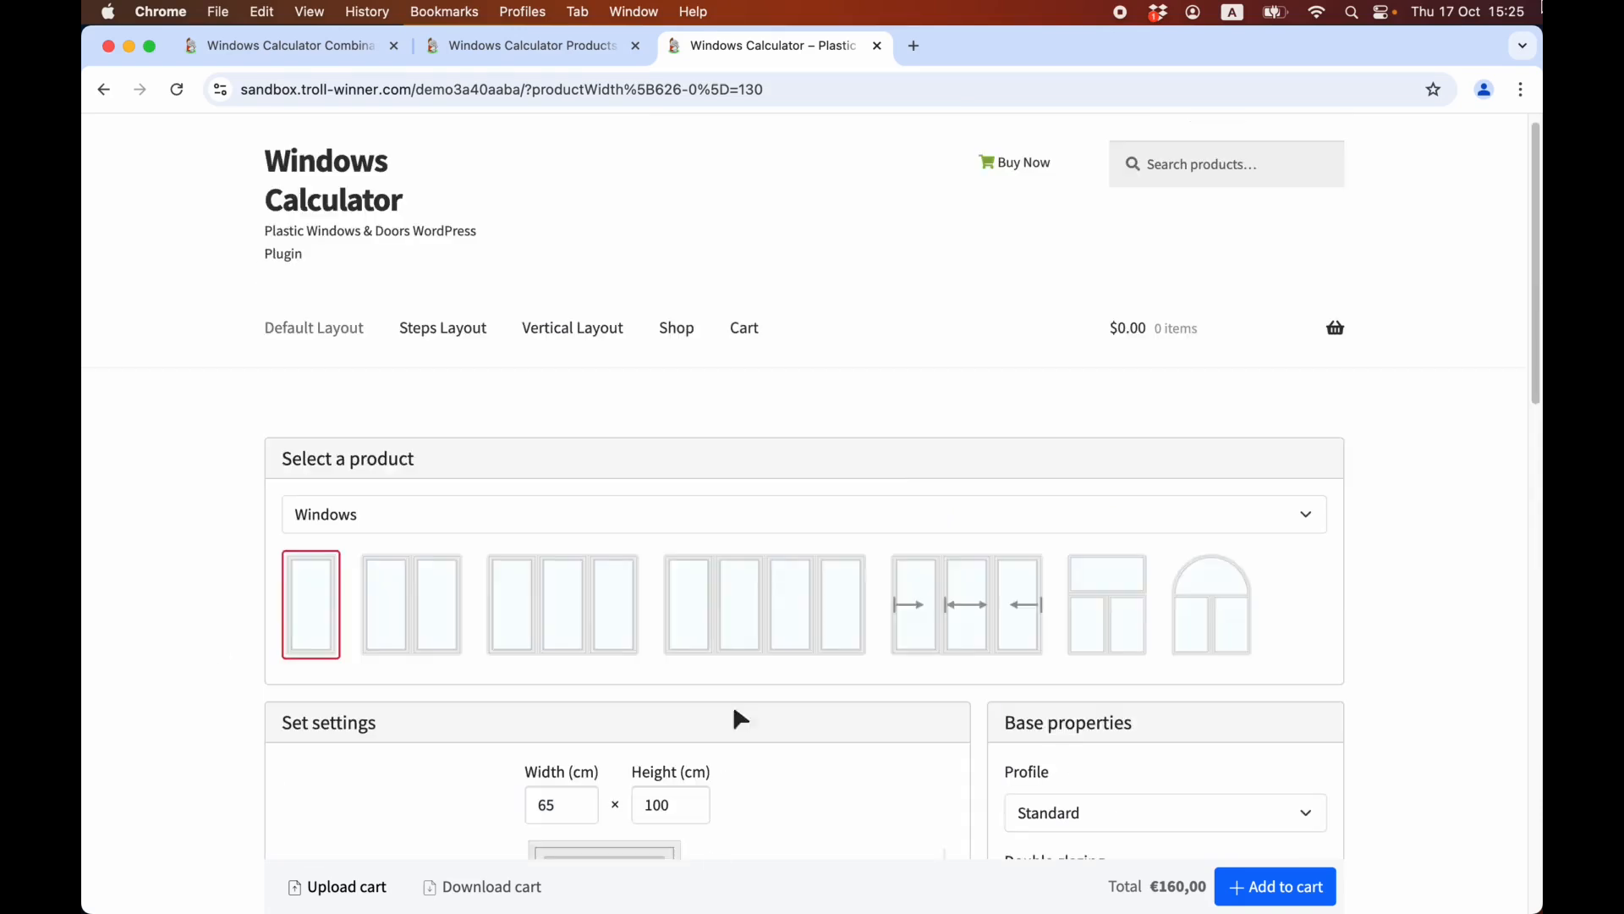
pyautogui.click(908, 520)
pyautogui.click(766, 476)
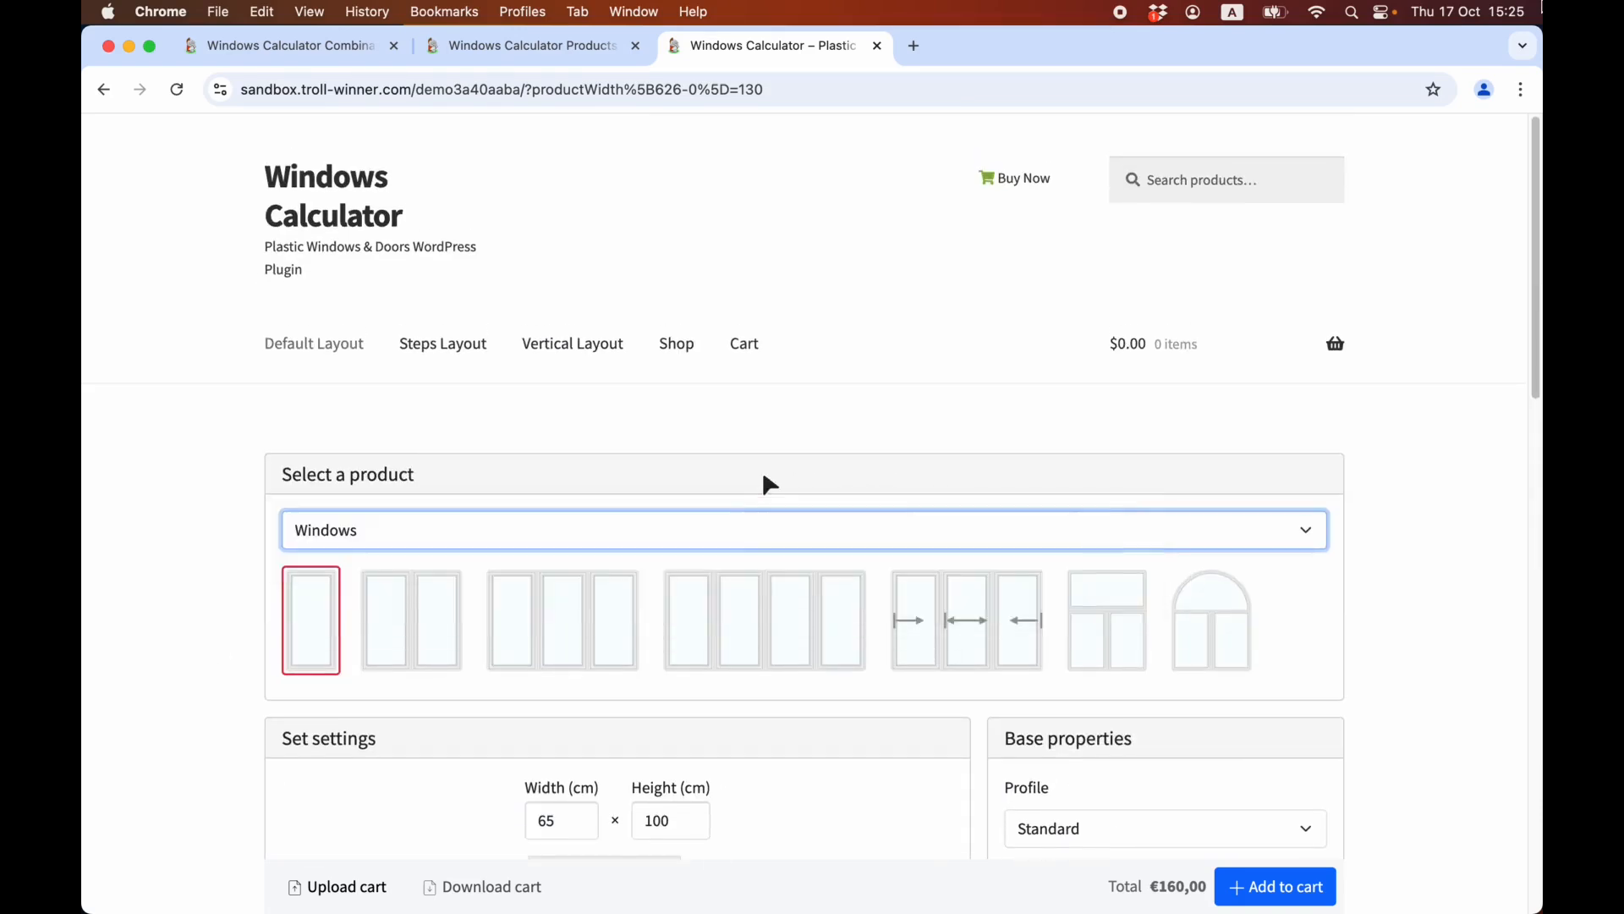
pyautogui.scroll(-3, 727, 541)
pyautogui.click(765, 516)
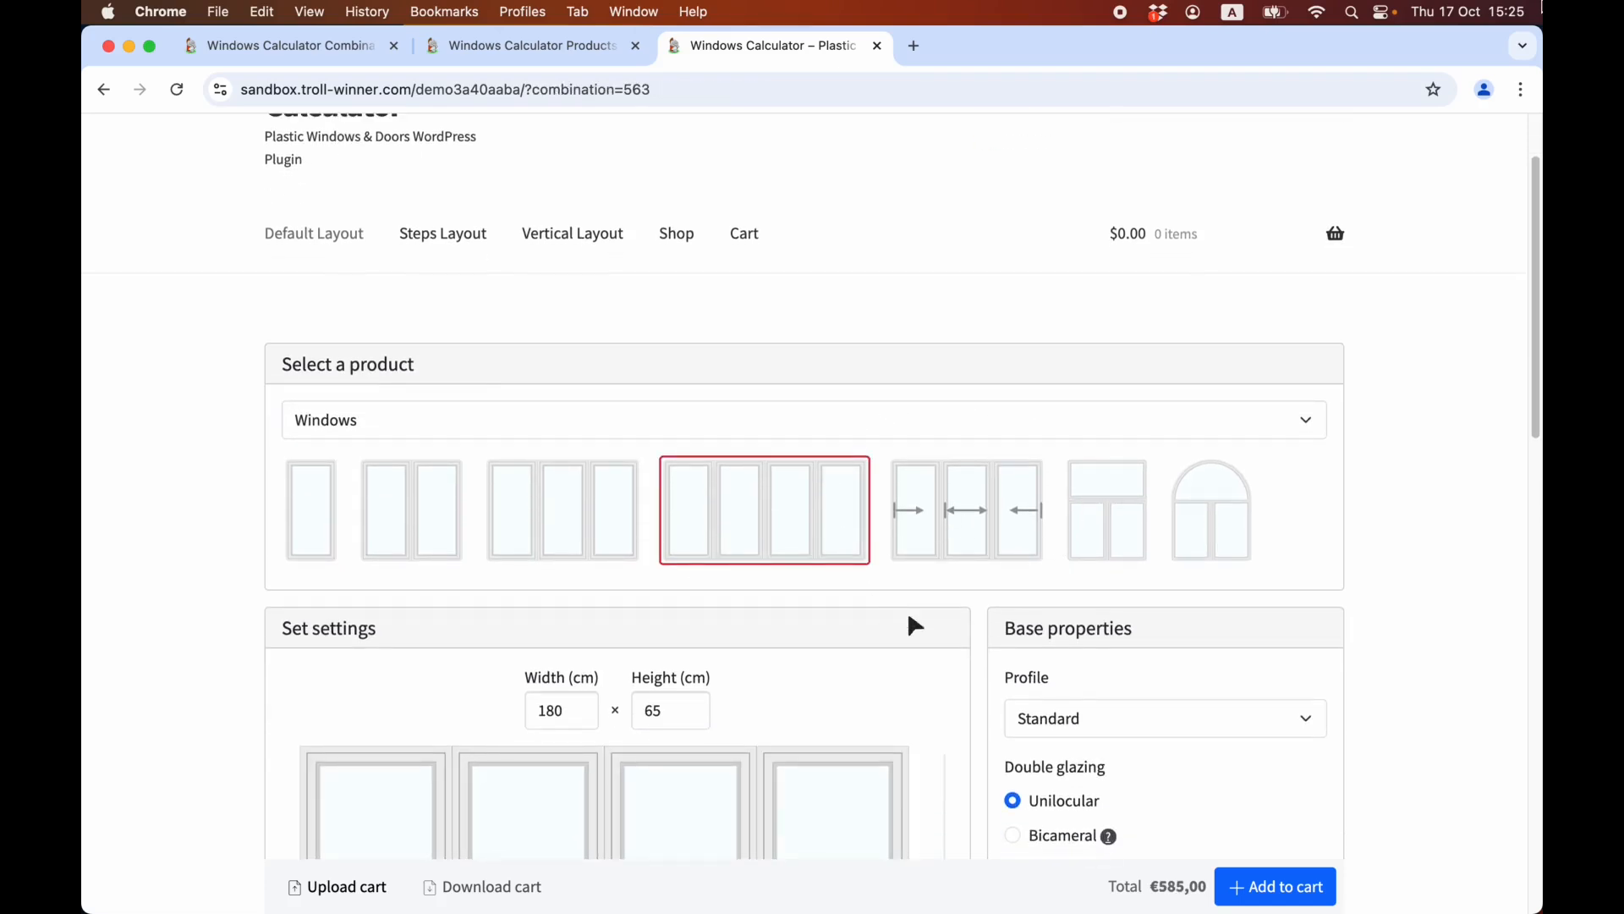
# Set the third leaf of the four-leaf window to Up-left opening and the fourth leaf to Up-right.
pyautogui.scroll(-5, 950, 624)
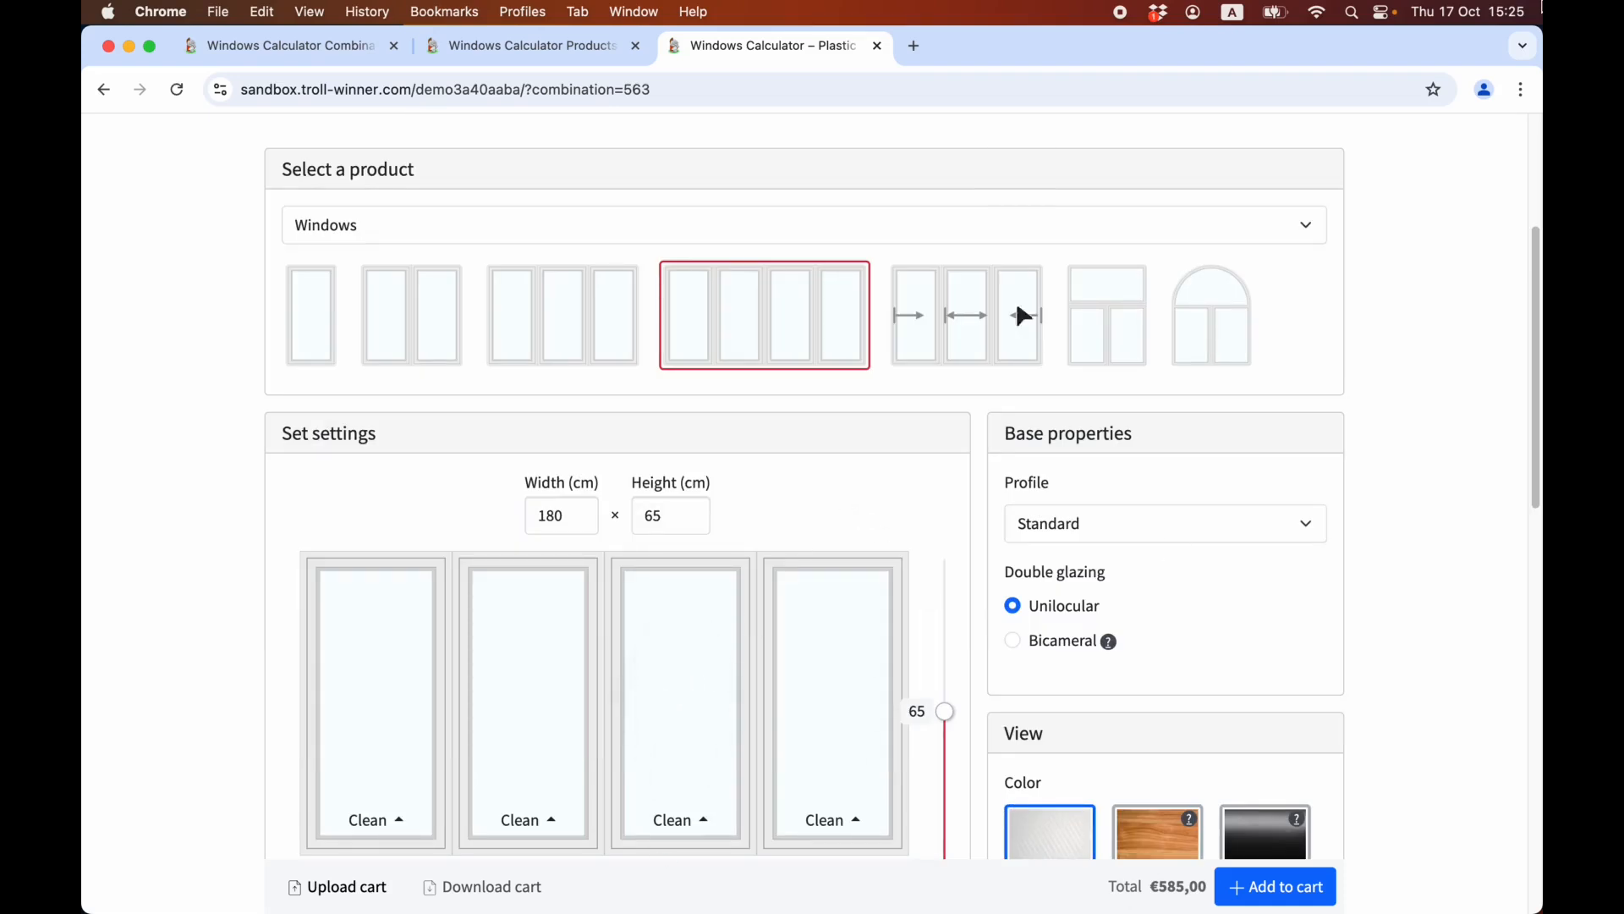
pyautogui.scroll(-5, 726, 841)
pyautogui.click(736, 551)
pyautogui.click(738, 513)
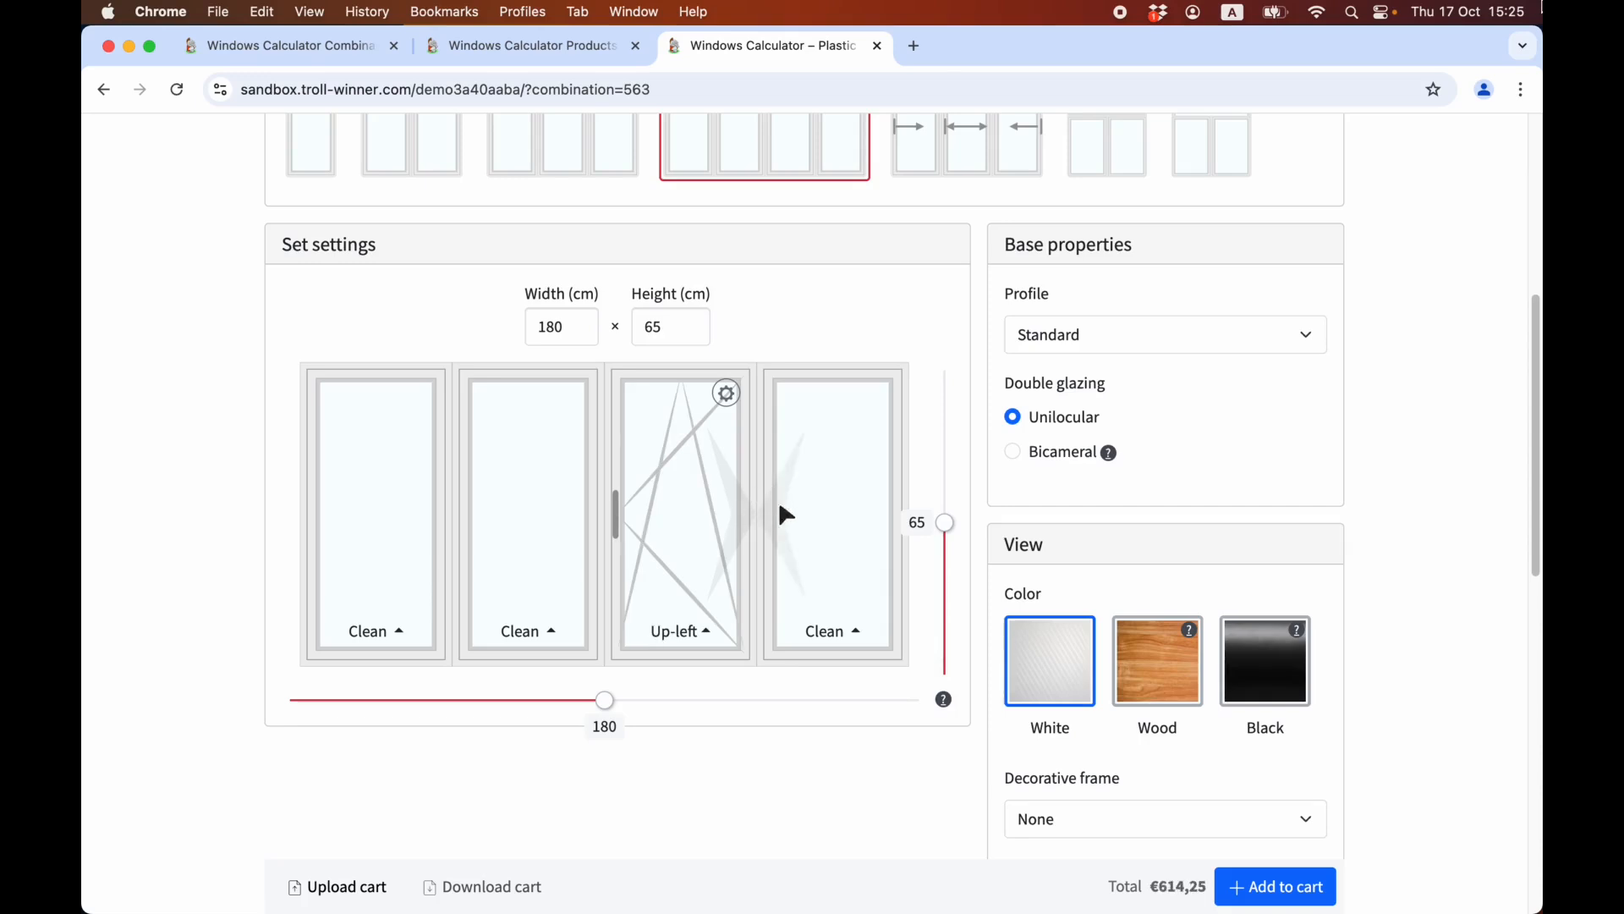
pyautogui.click(787, 534)
# Resize the four-leaf window to 184 cm wide and 62 cm high.
pyautogui.scroll(-3, 783, 529)
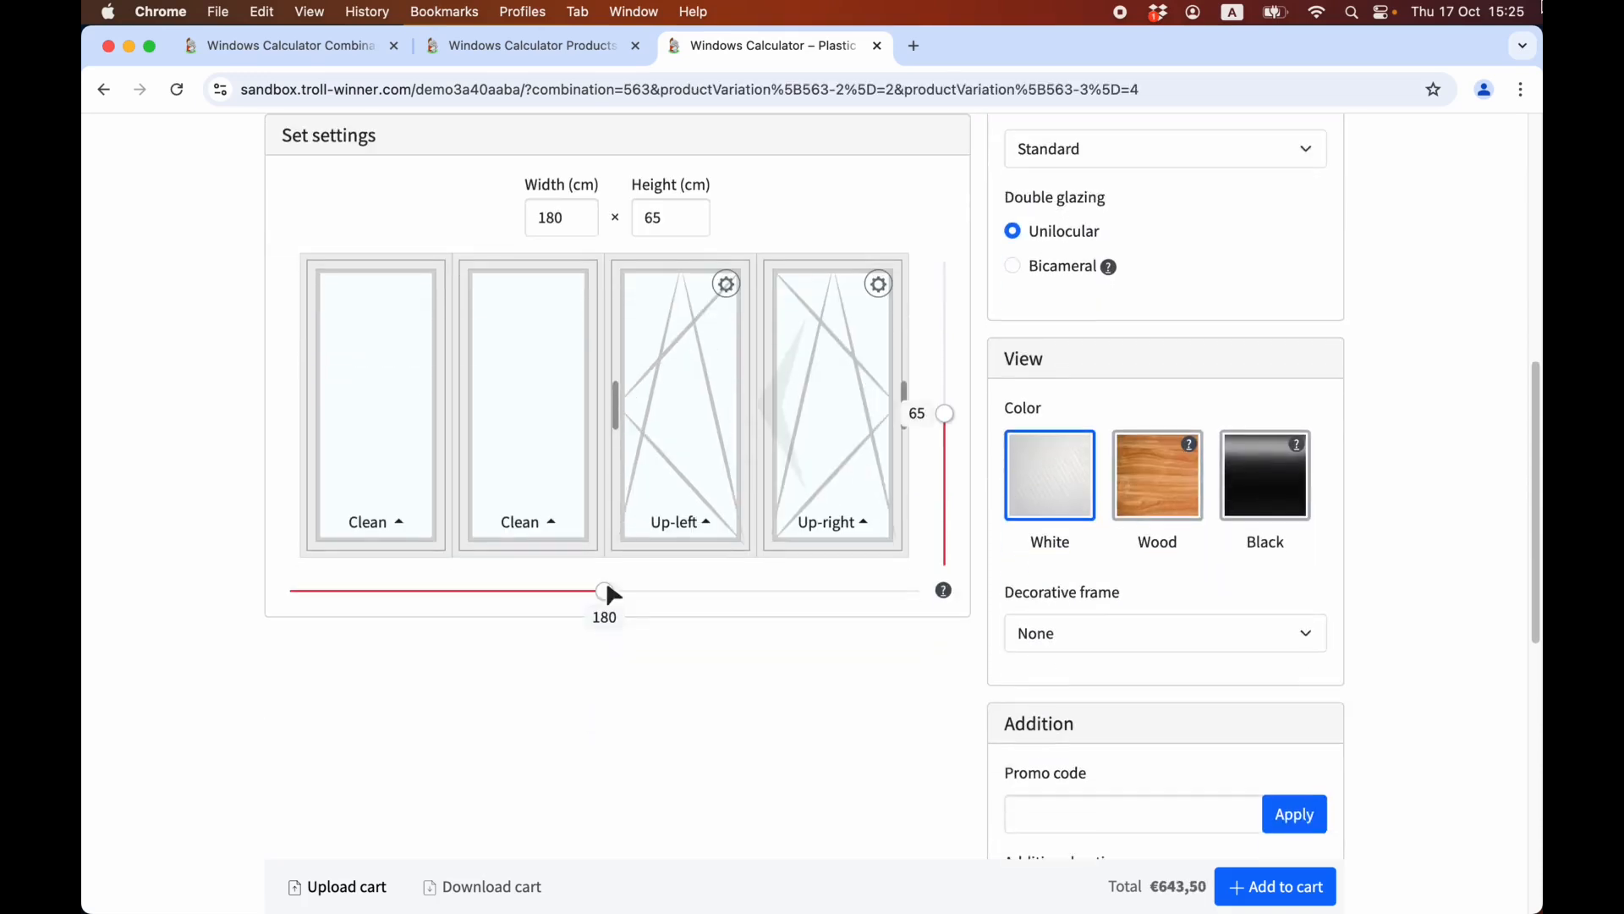
pyautogui.moveTo(615, 602); pyautogui.dragTo(671, 594)
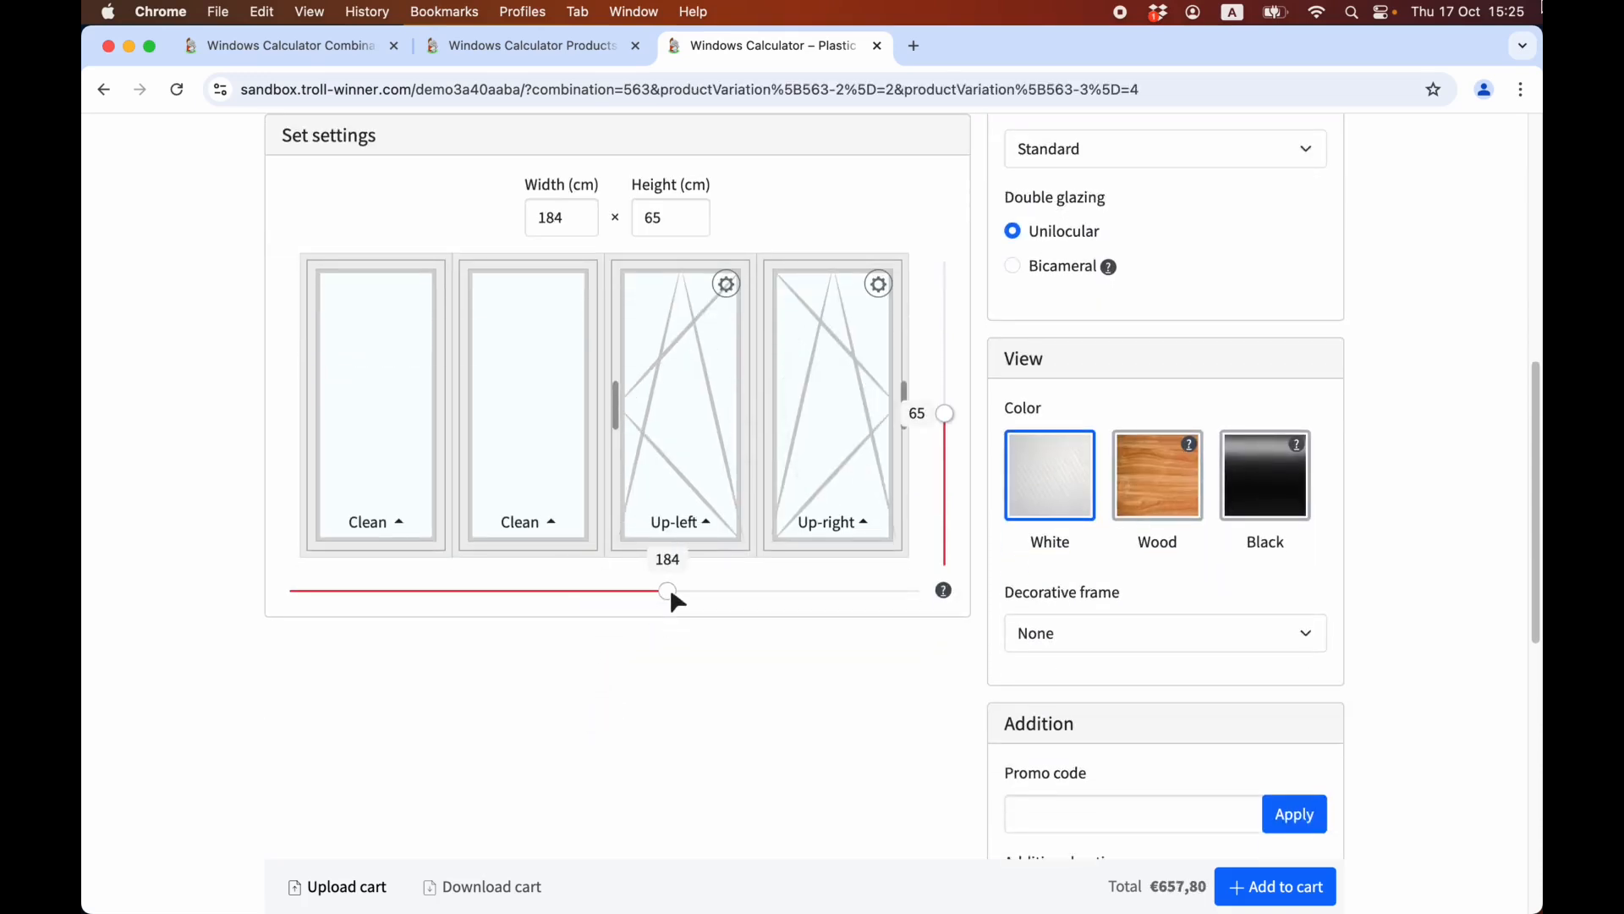
pyautogui.scroll(1, 671, 643)
pyautogui.moveTo(945, 438); pyautogui.dragTo(945, 464)
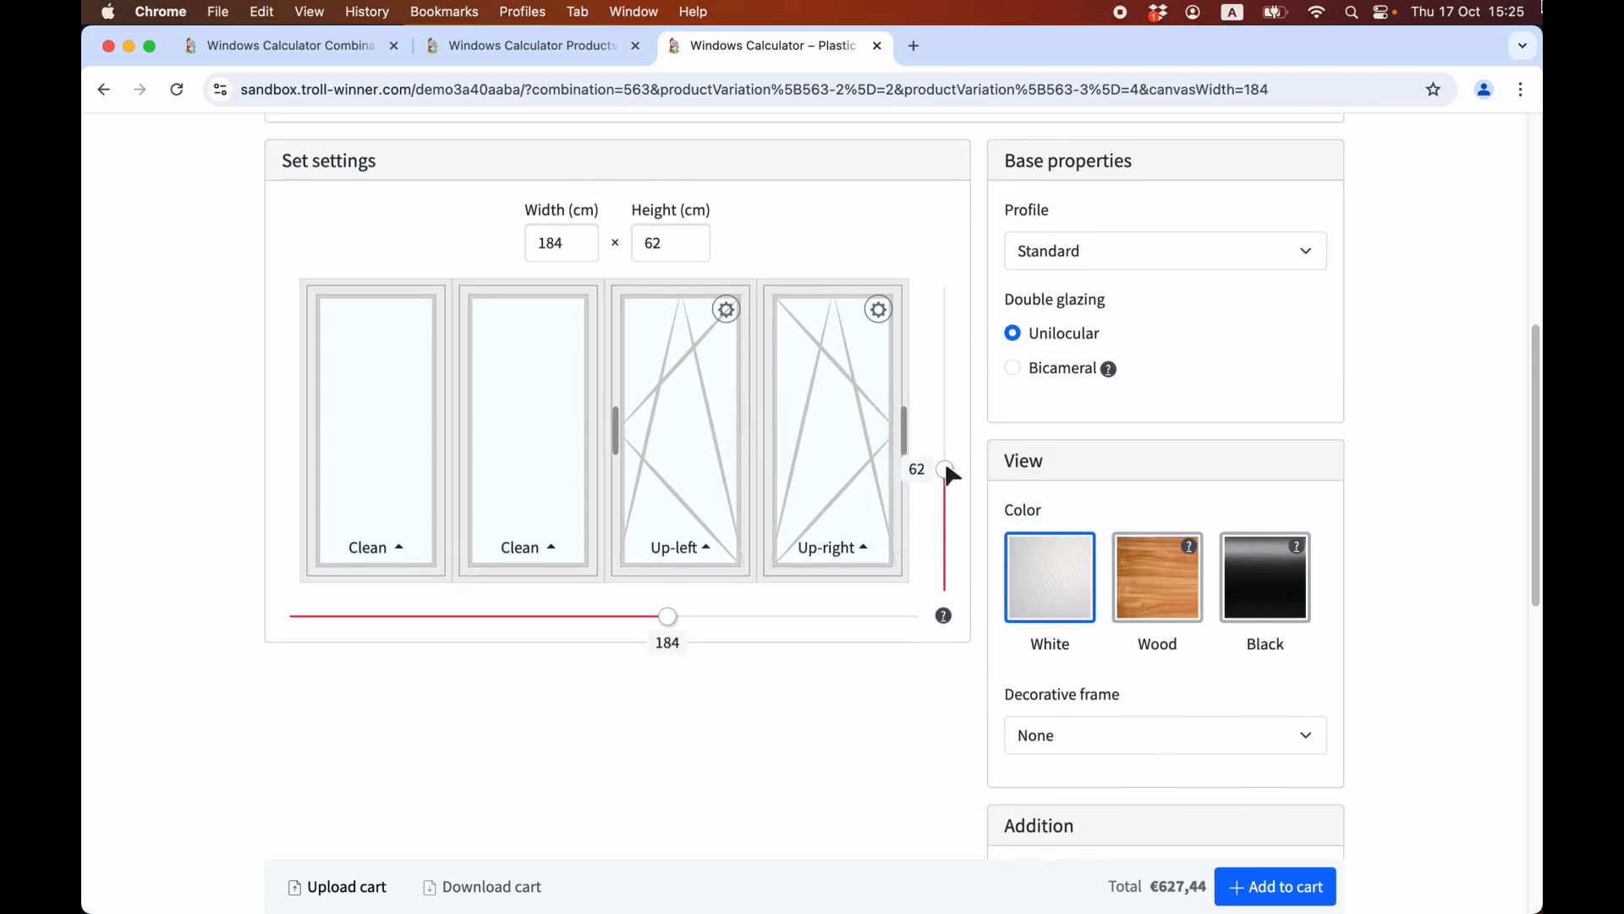
pyautogui.scroll(2, 788, 548)
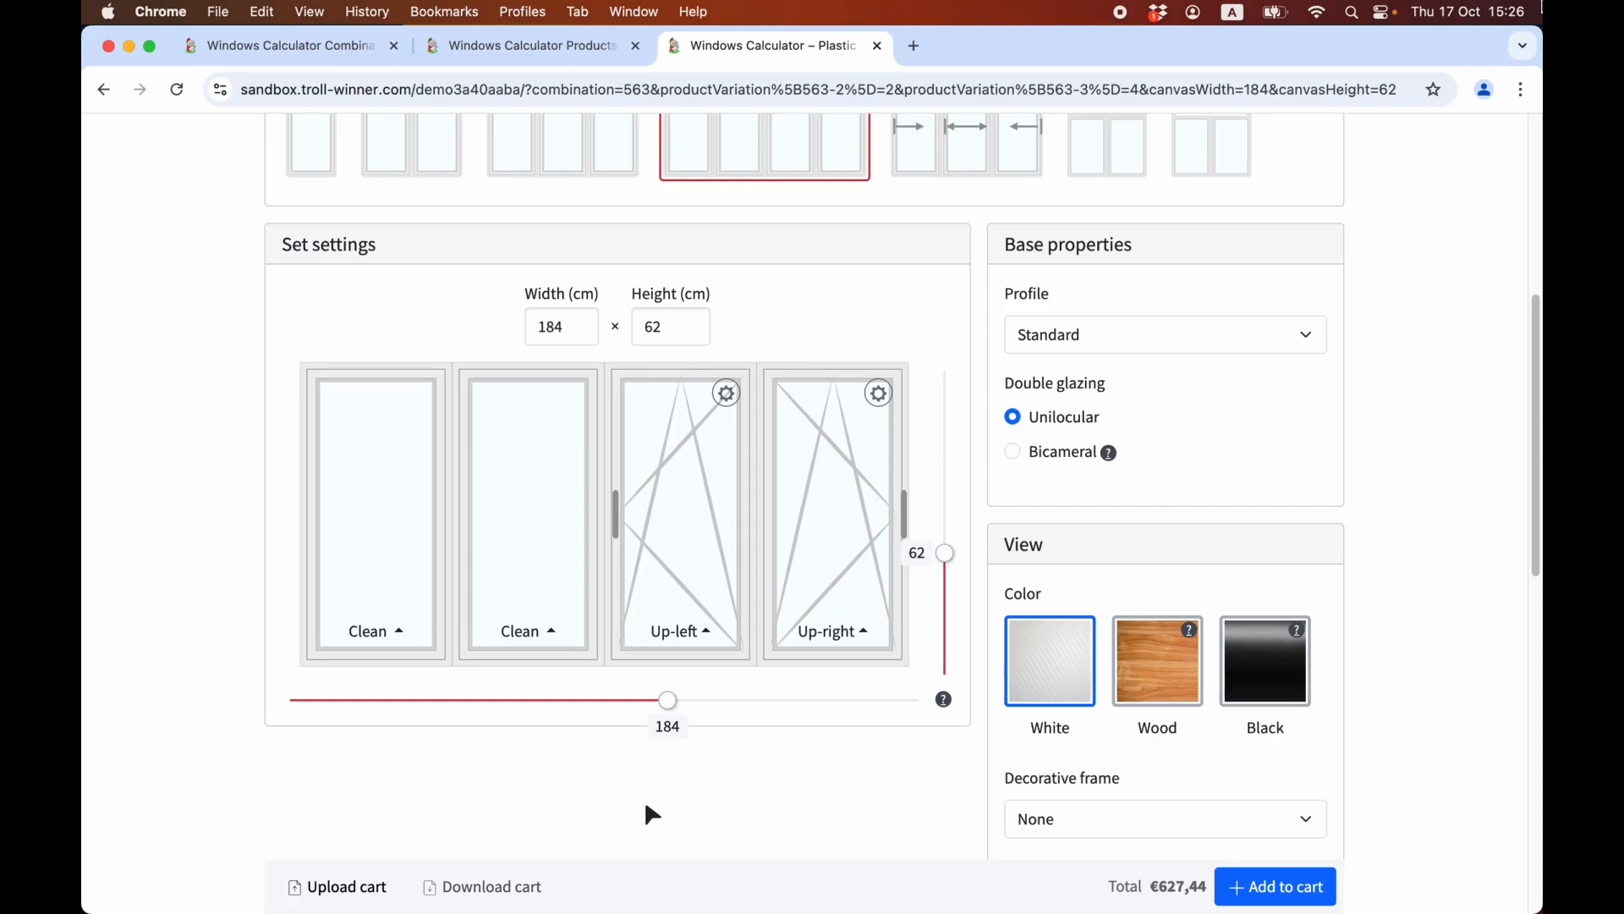
# Choose the double window with a top leaf and set its lower leaves to Up-right and Left openings.
pyautogui.scroll(1, 640, 782)
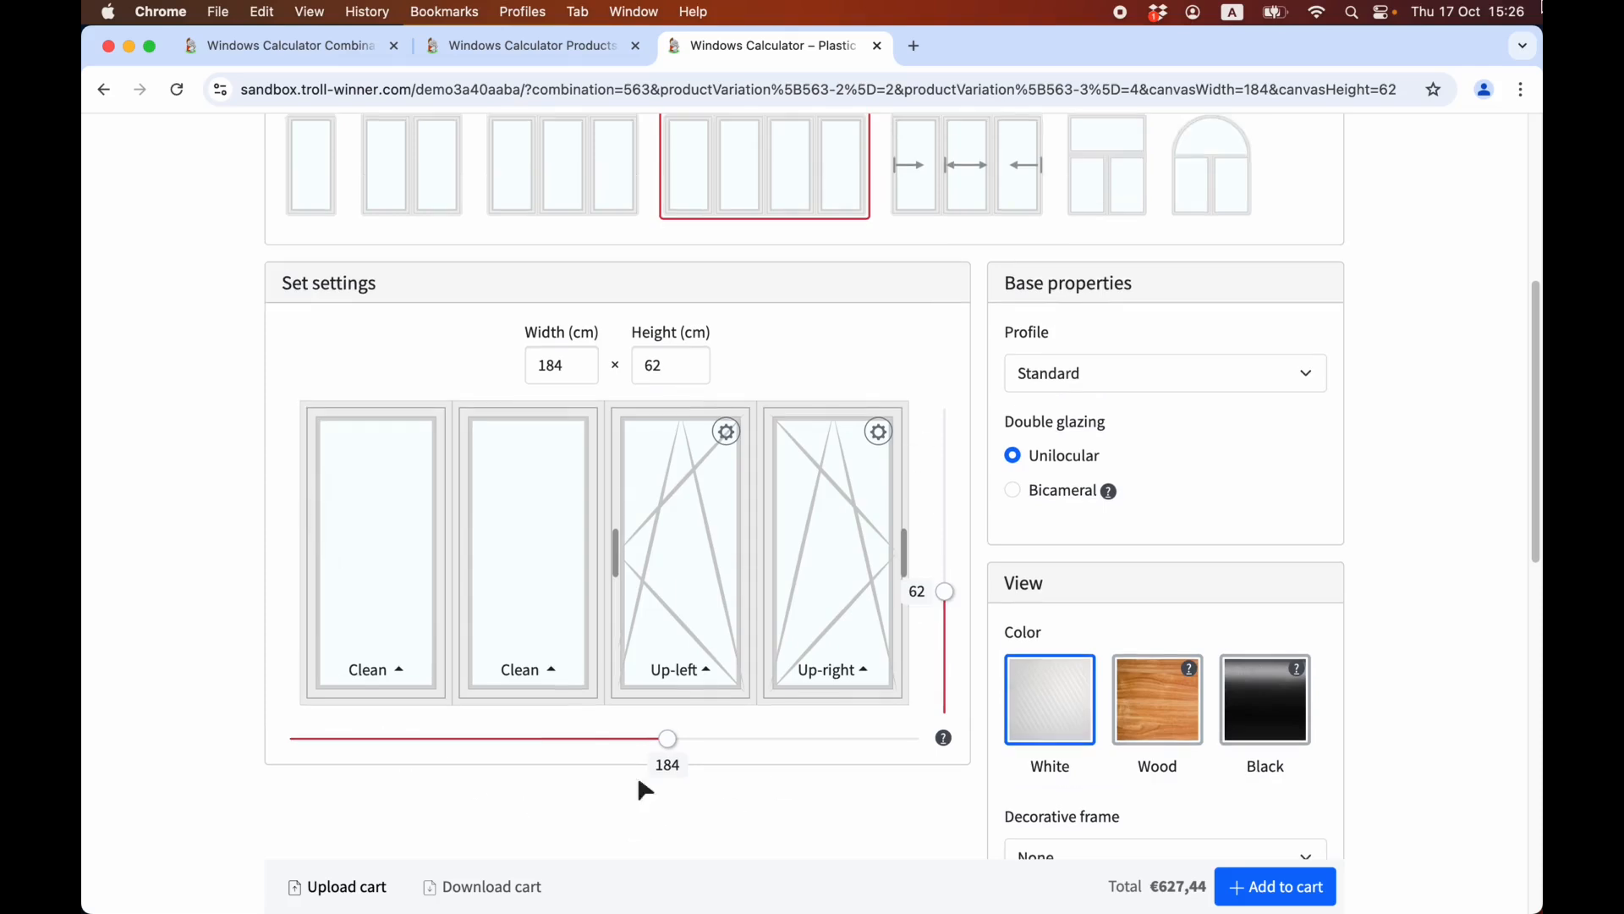
pyautogui.click(1108, 164)
pyautogui.scroll(-3, 759, 502)
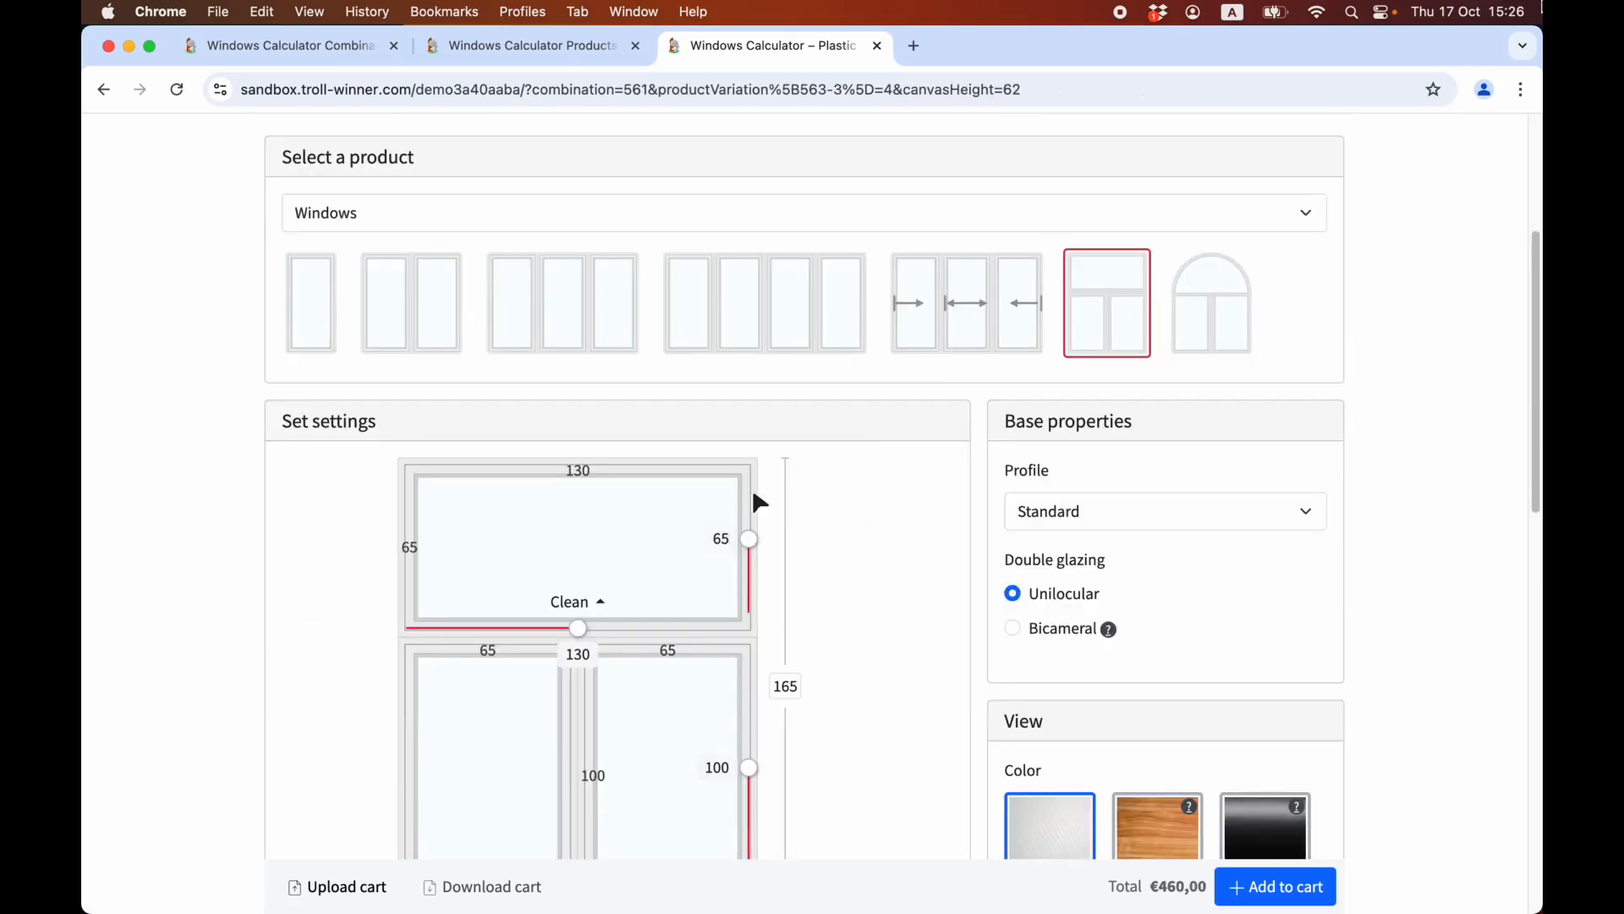
pyautogui.scroll(-5, 559, 821)
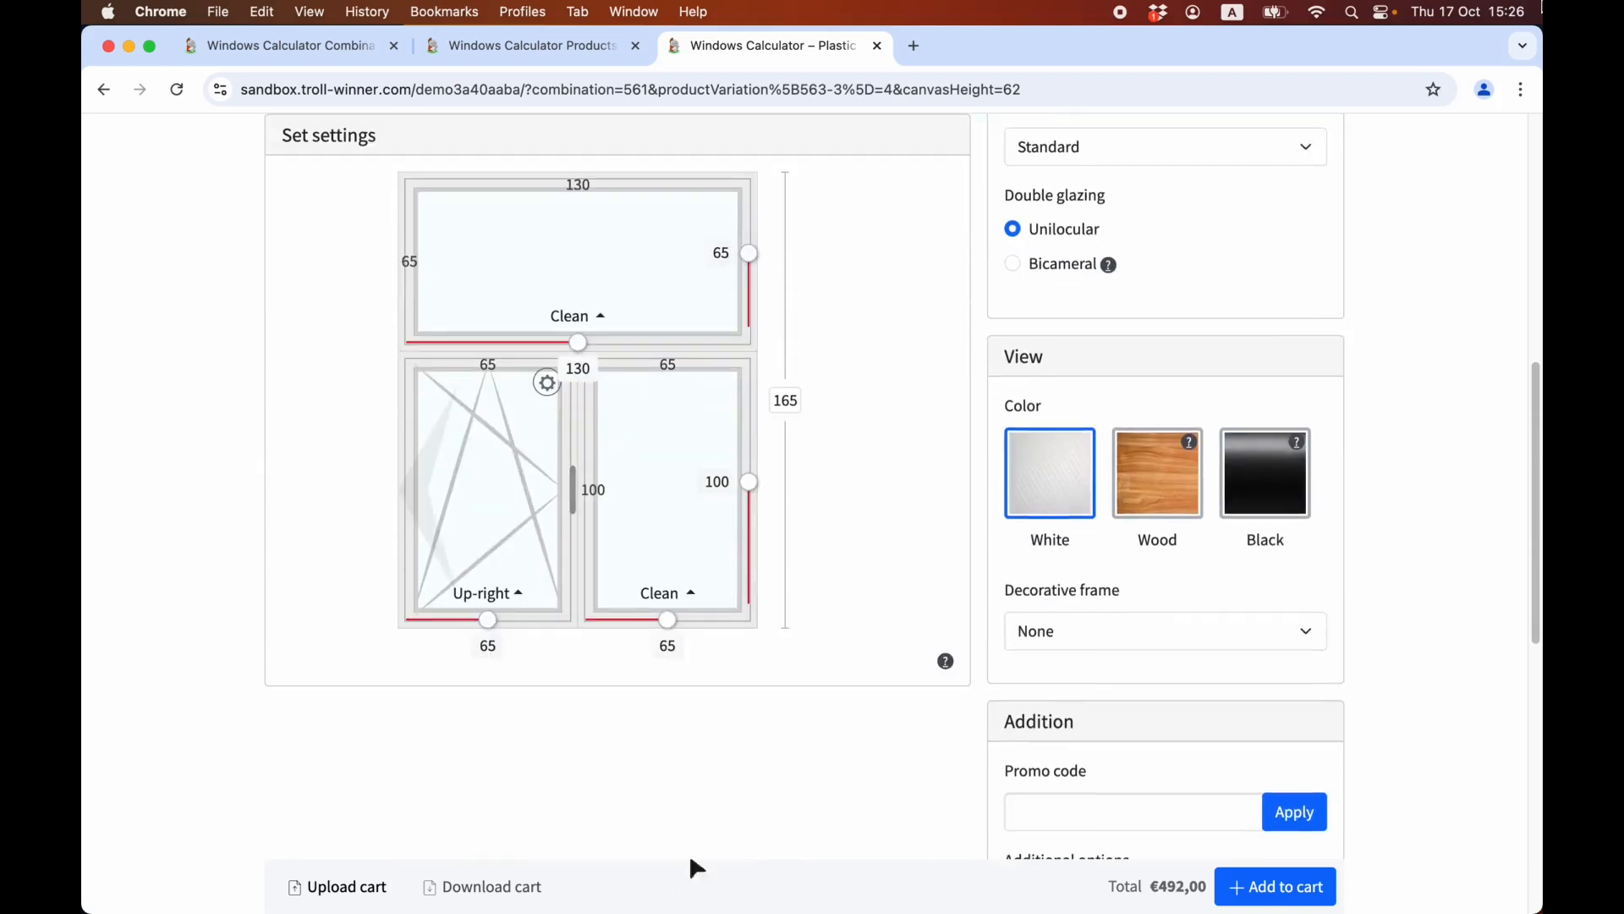
pyautogui.click(681, 592)
pyautogui.click(665, 427)
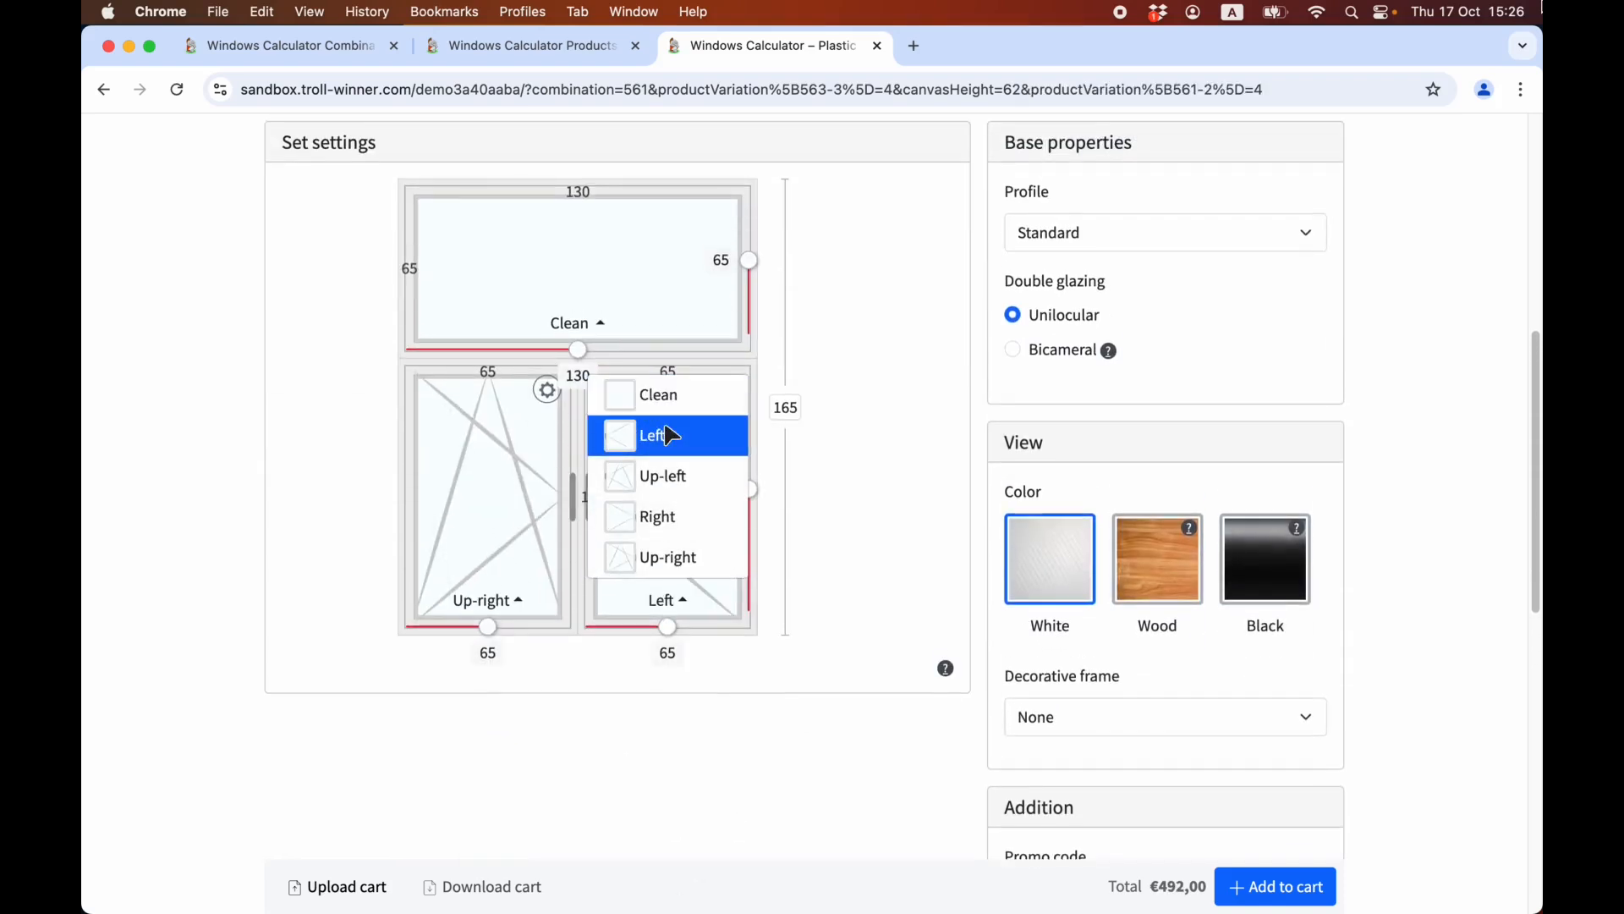
# Set the lower leaves' height to 92 cm and the Up-right leaf's width to 70 cm.
pyautogui.moveTo(753, 475); pyautogui.dragTo(753, 526)
pyautogui.moveTo(484, 620); pyautogui.dragTo(514, 606)
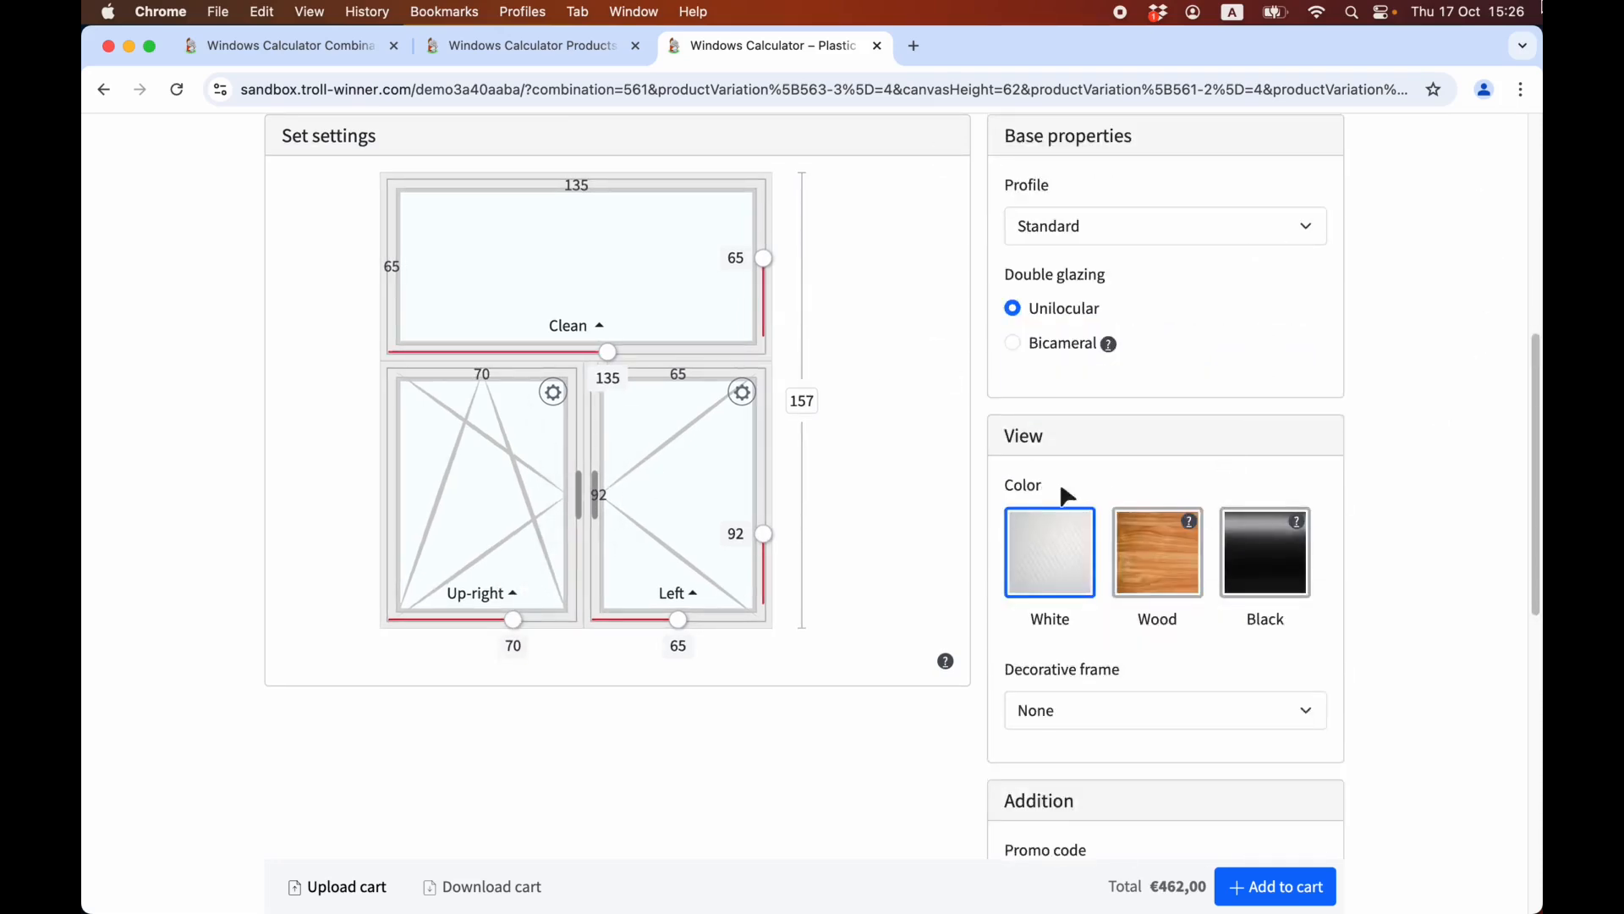
pyautogui.scroll(-2, 1209, 533)
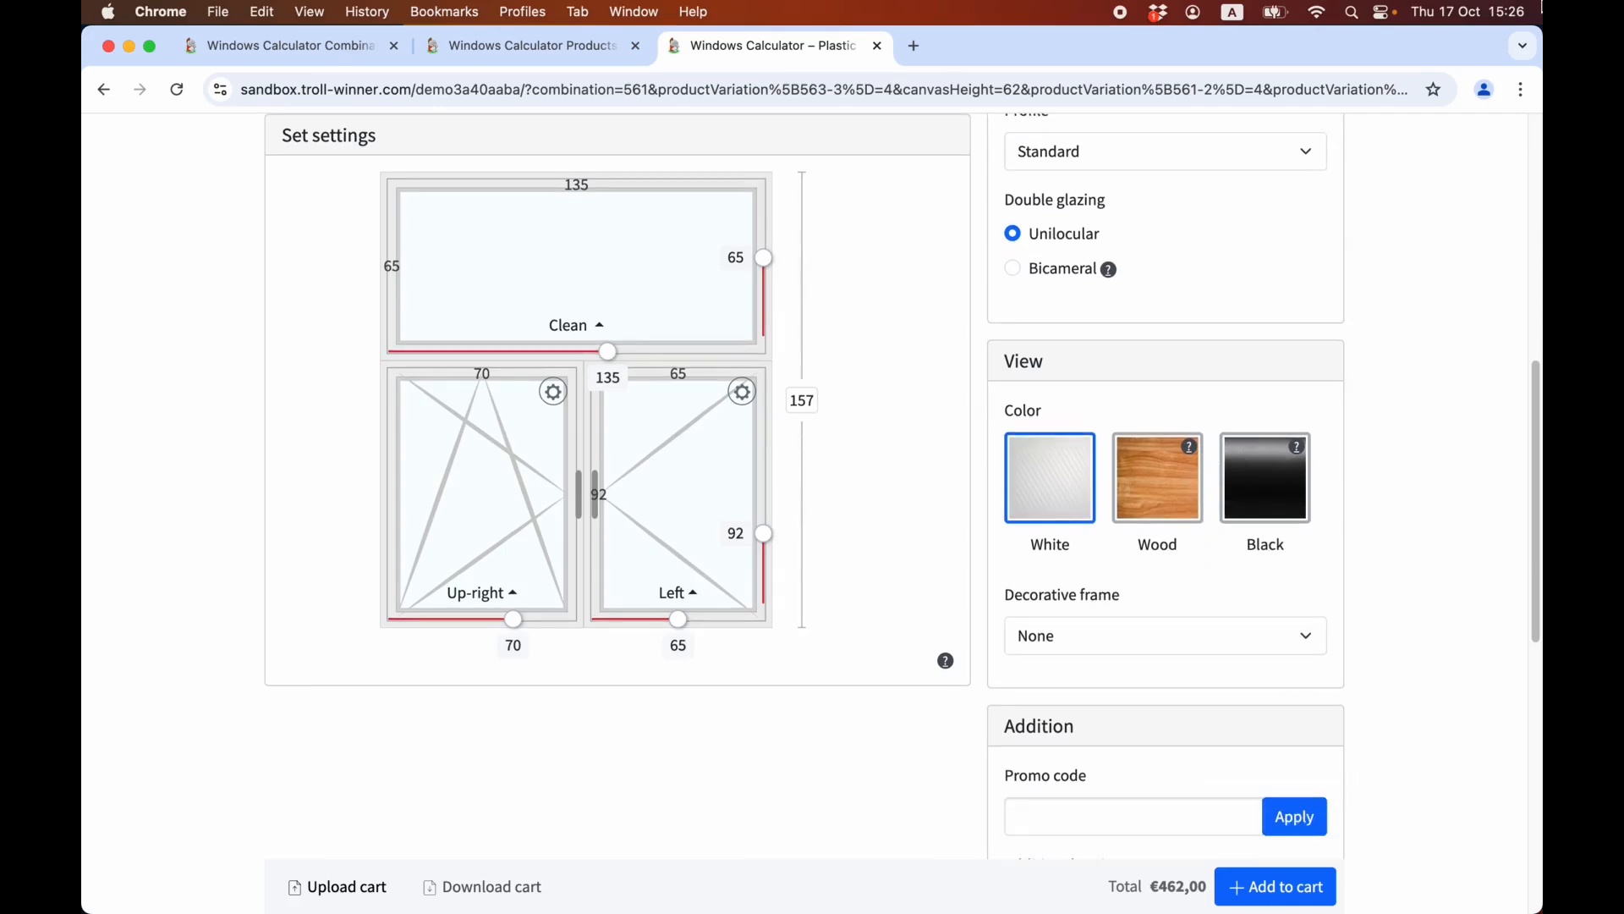
# Switch to the calculator's admin product list and open the Window vertical product for editing.
pyautogui.hotkey('ctrl', 'shift', 'Tab')
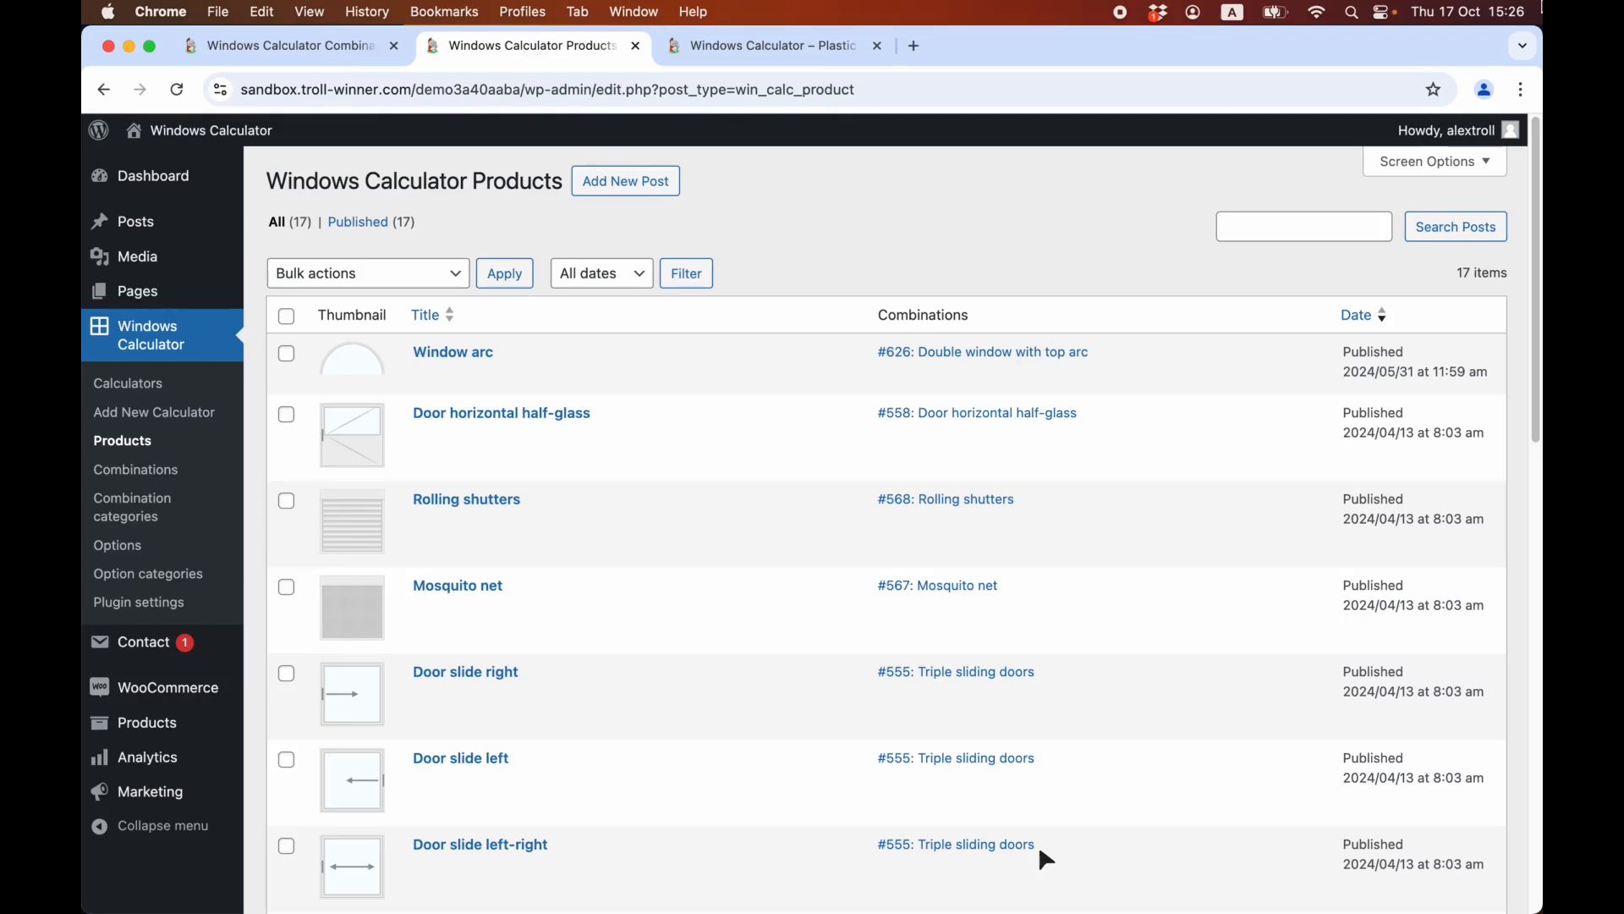
pyautogui.scroll(-10, 1038, 844)
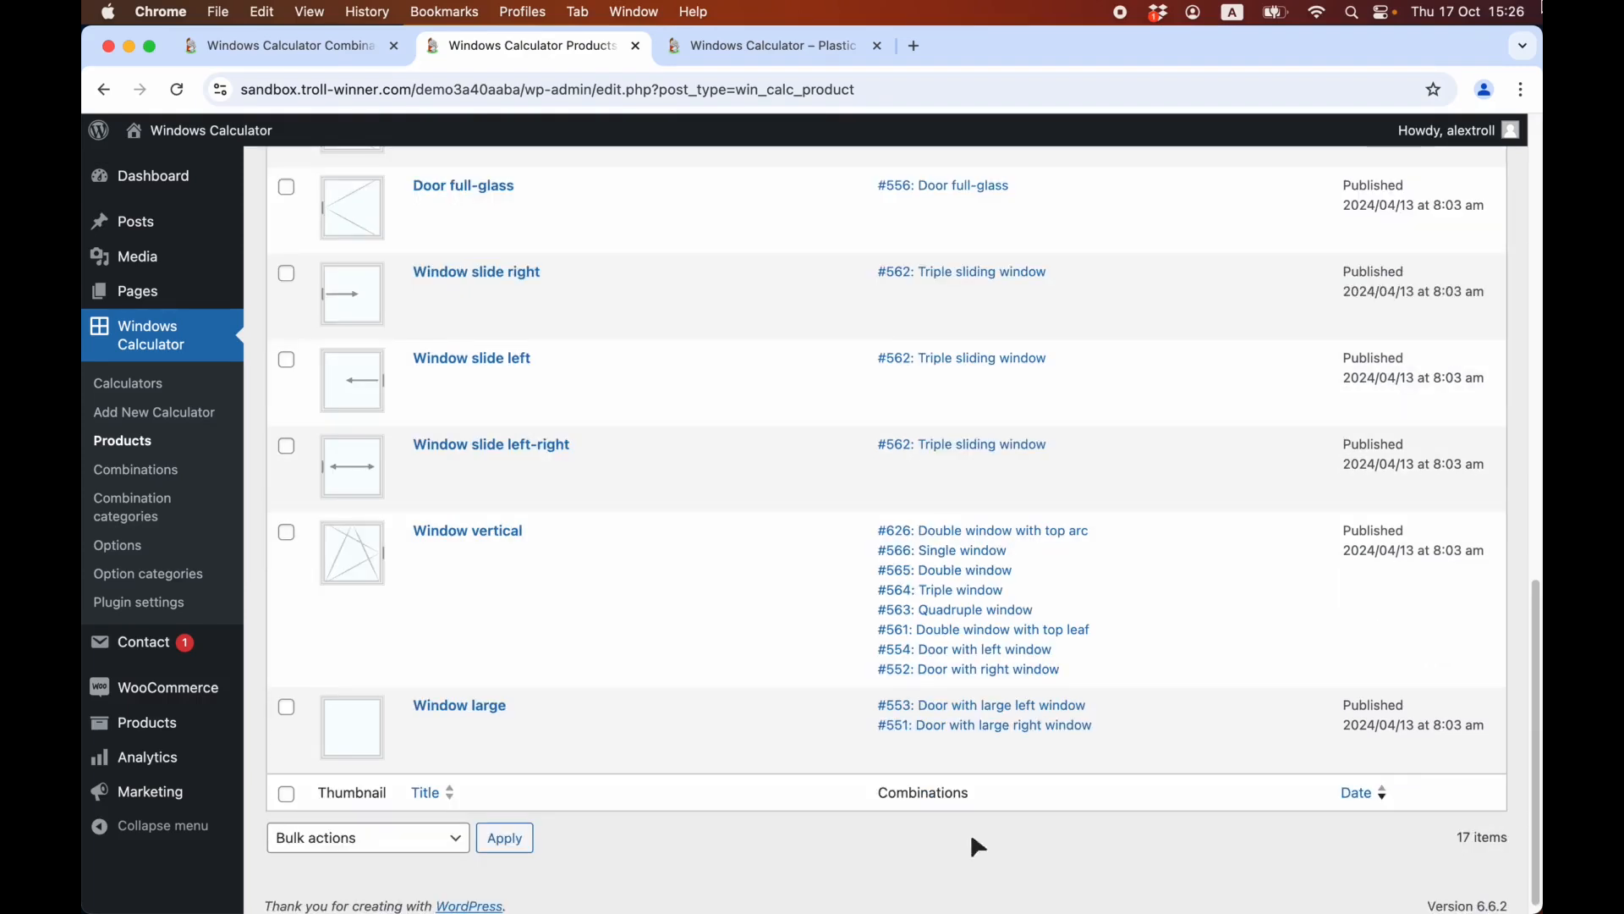
pyautogui.click(464, 533)
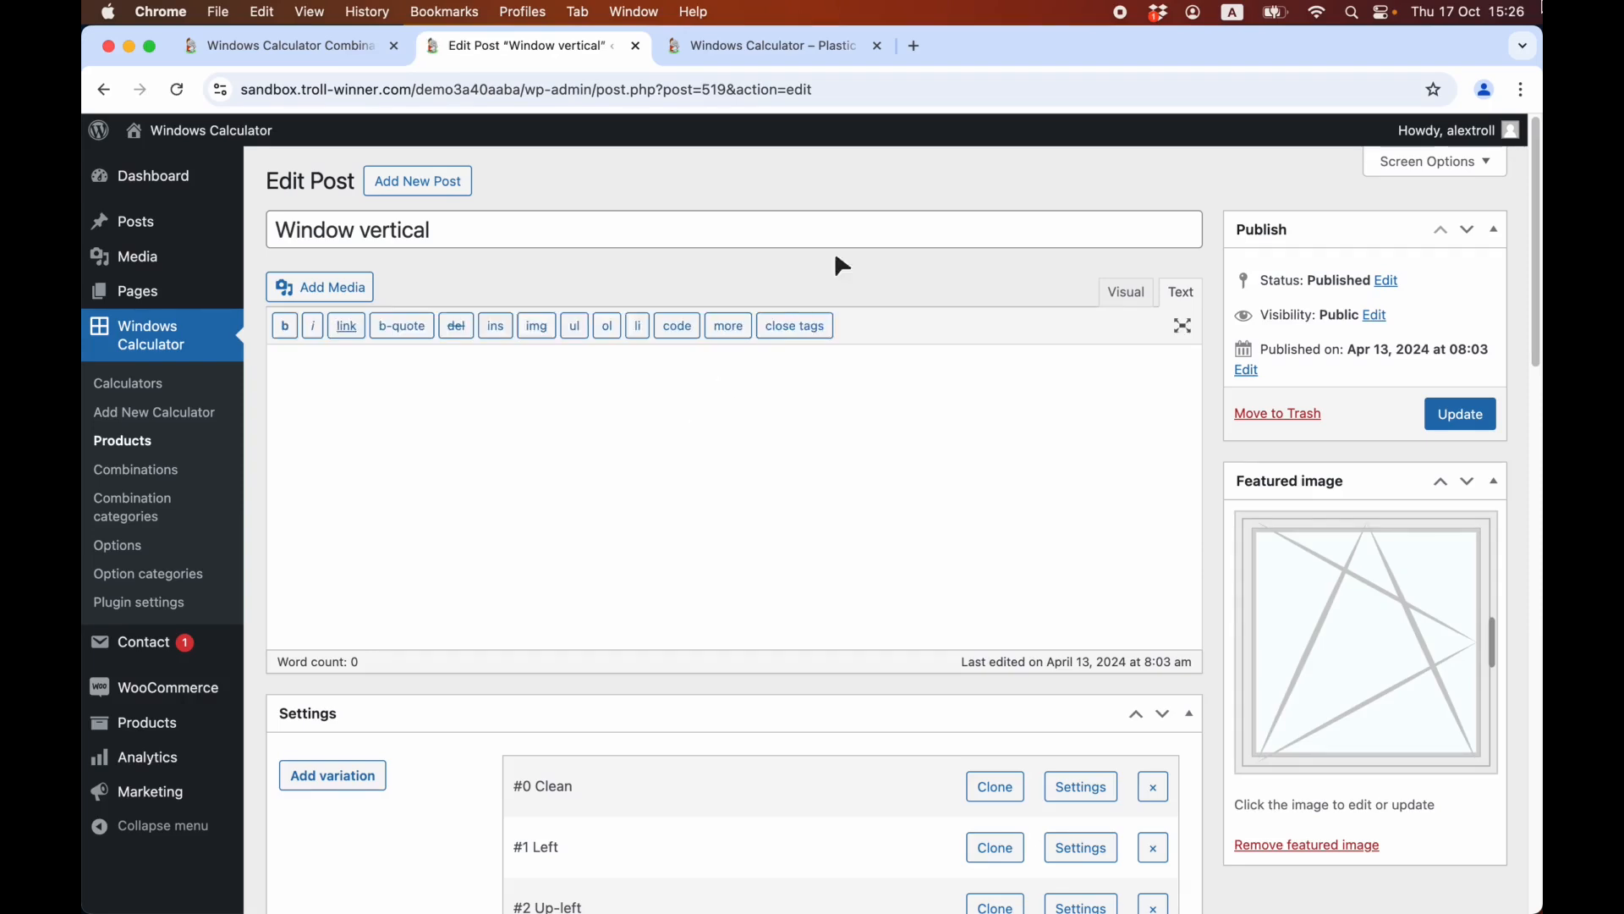
# Review the title and the list of variations of the Window vertical product.
pyautogui.click(853, 231)
pyautogui.scroll(-3, 699, 481)
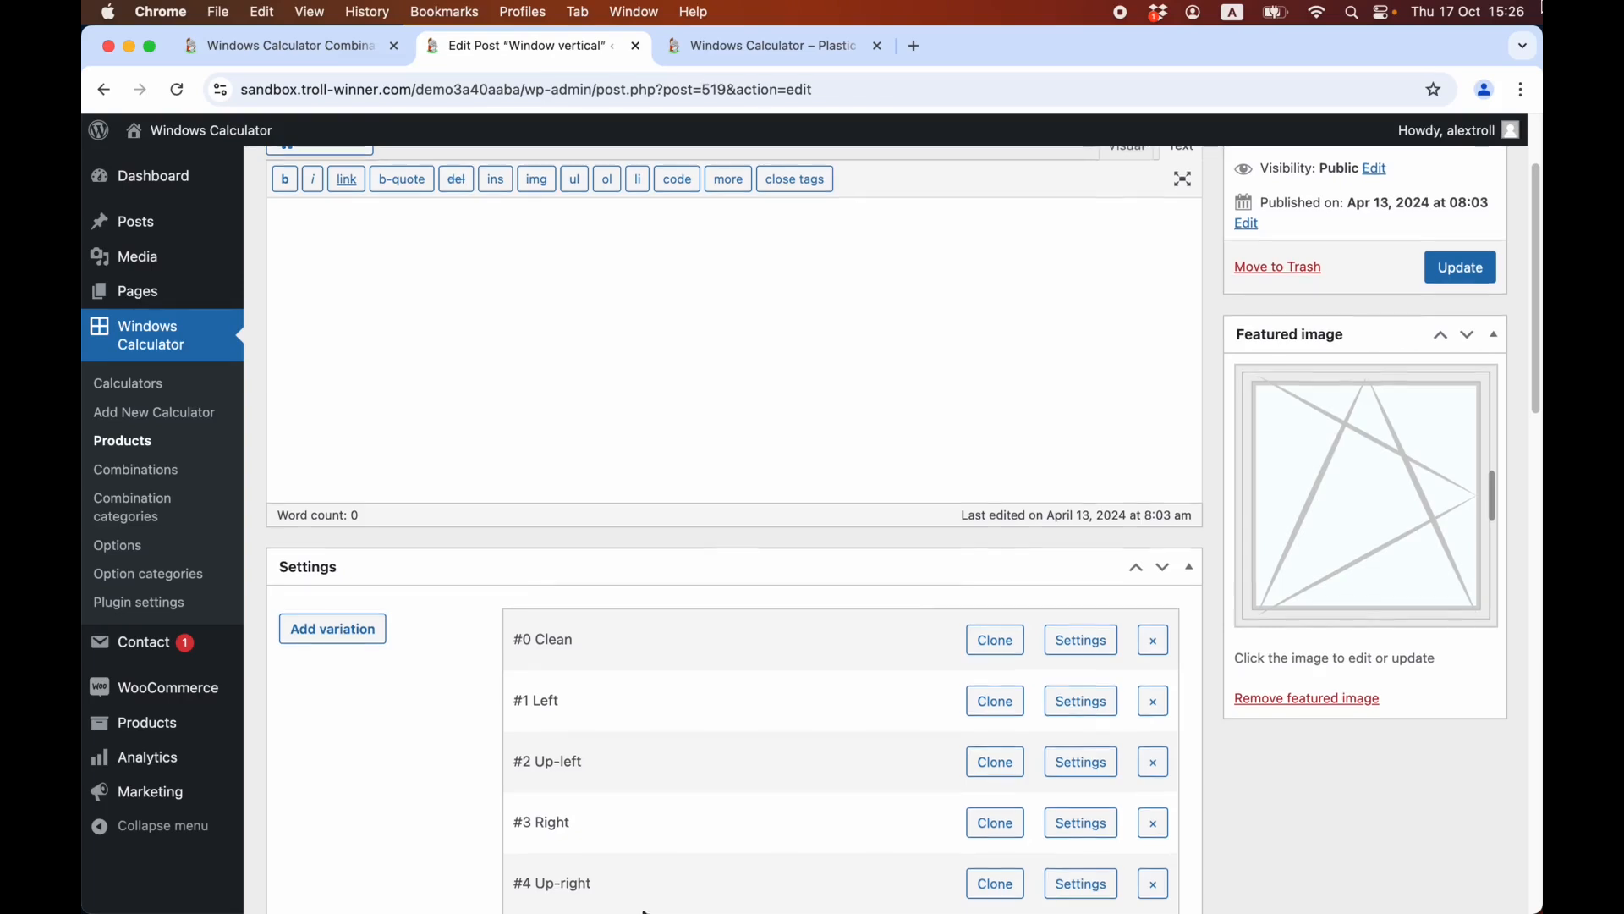
pyautogui.scroll(-2, 352, 673)
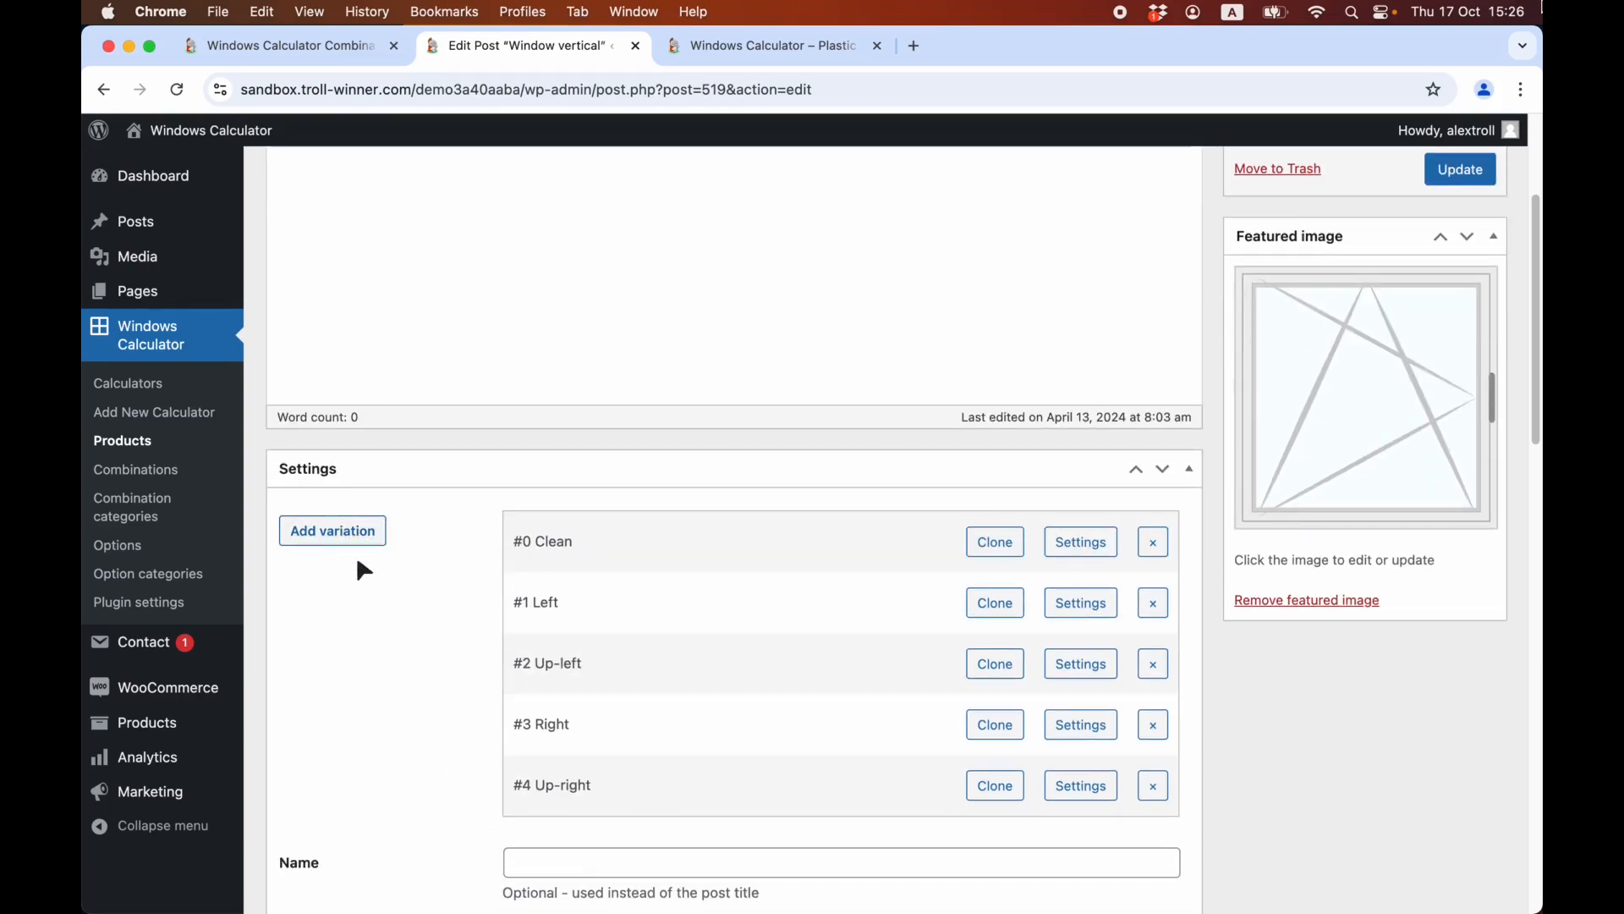
pyautogui.scroll(-1, 352, 556)
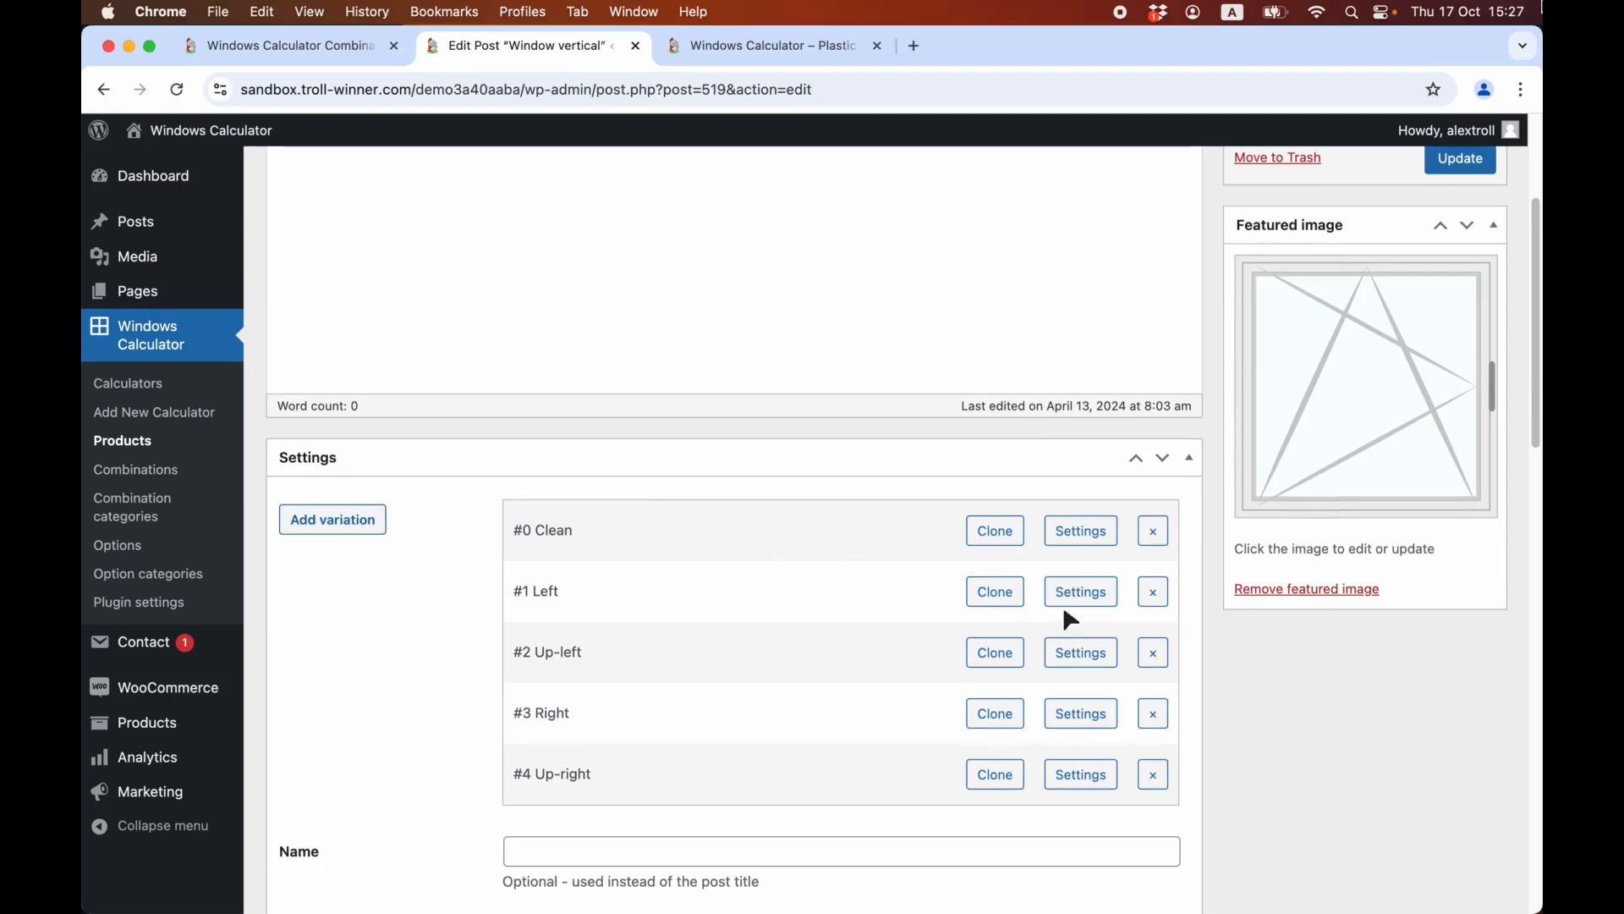
# Open the Clean variation's settings and check its name, thumbnail and price fields.
pyautogui.click(1089, 537)
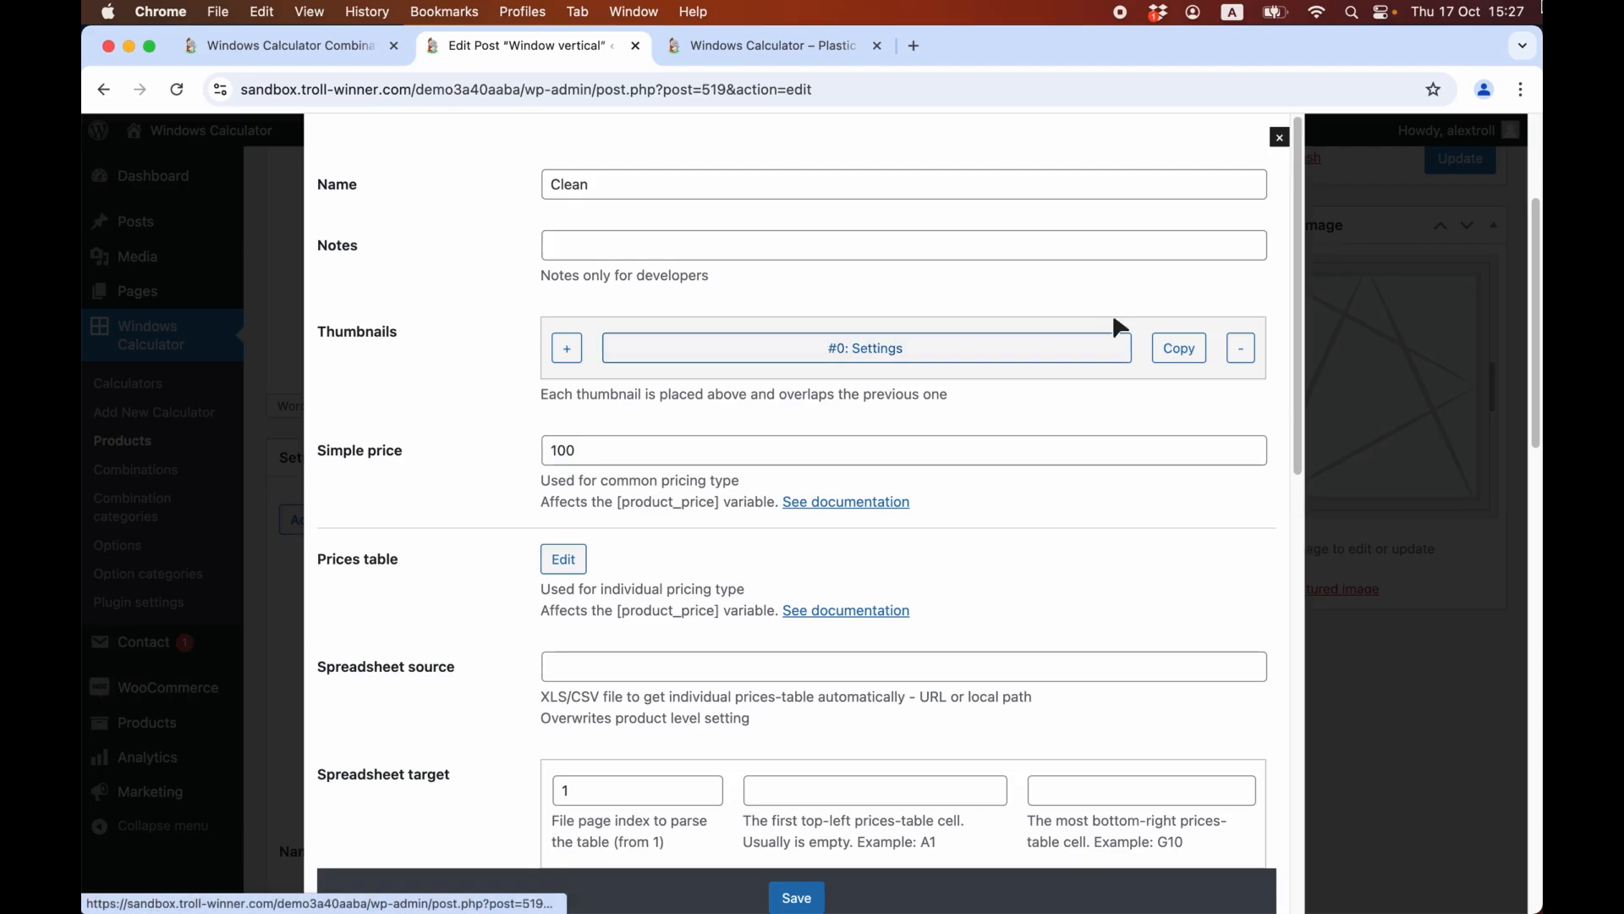
pyautogui.click(973, 188)
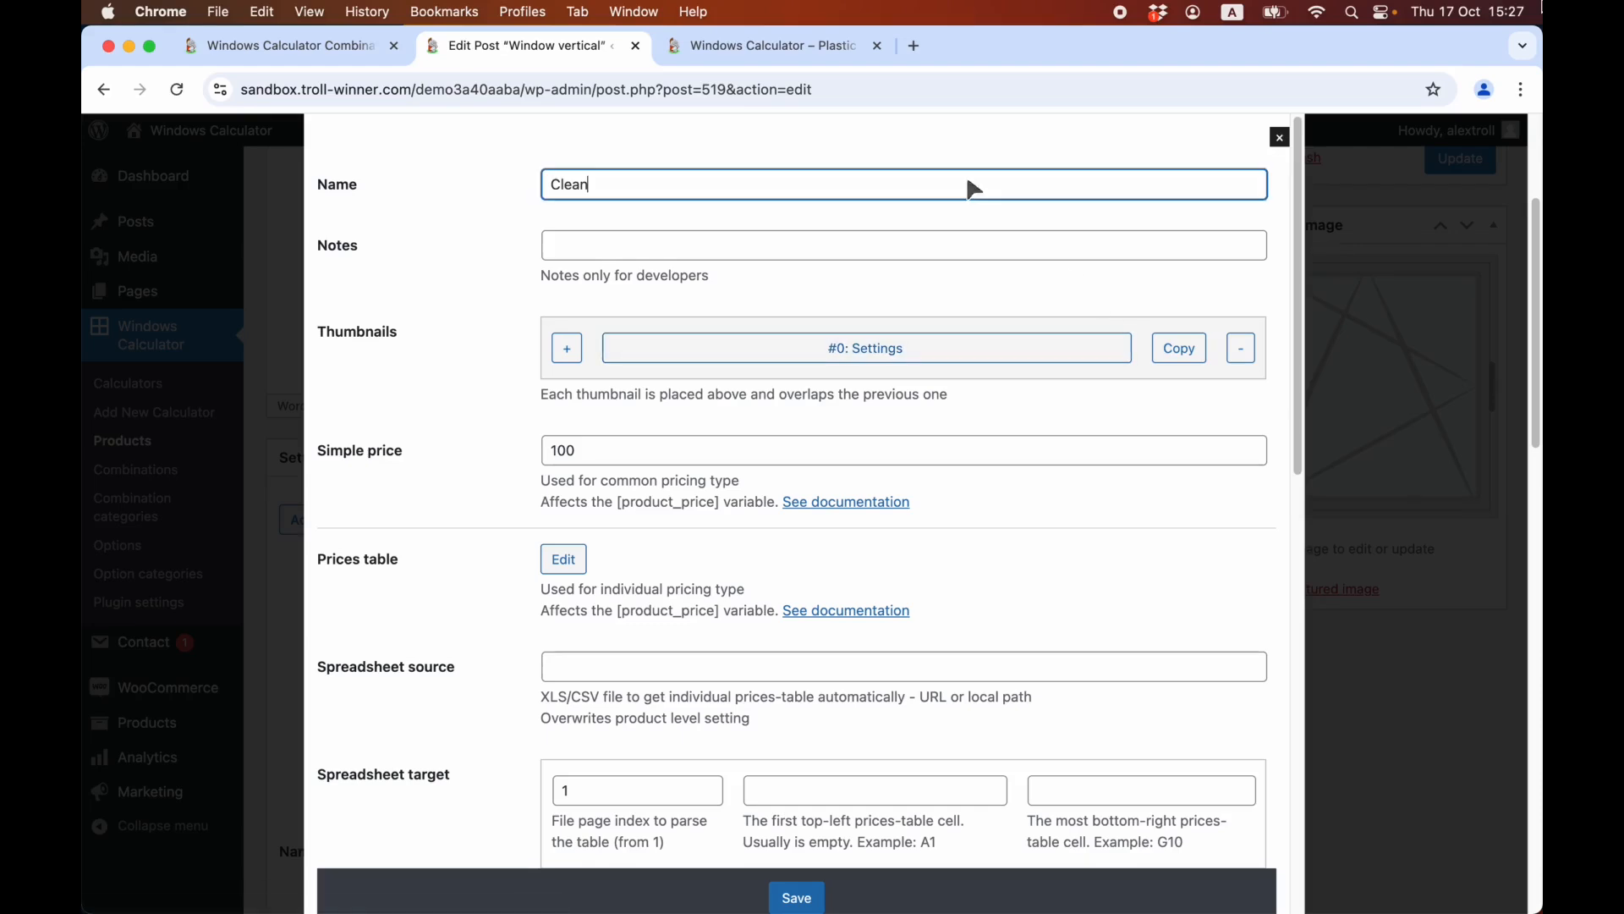
pyautogui.click(912, 343)
pyautogui.click(1300, 141)
pyautogui.scroll(-1, 935, 311)
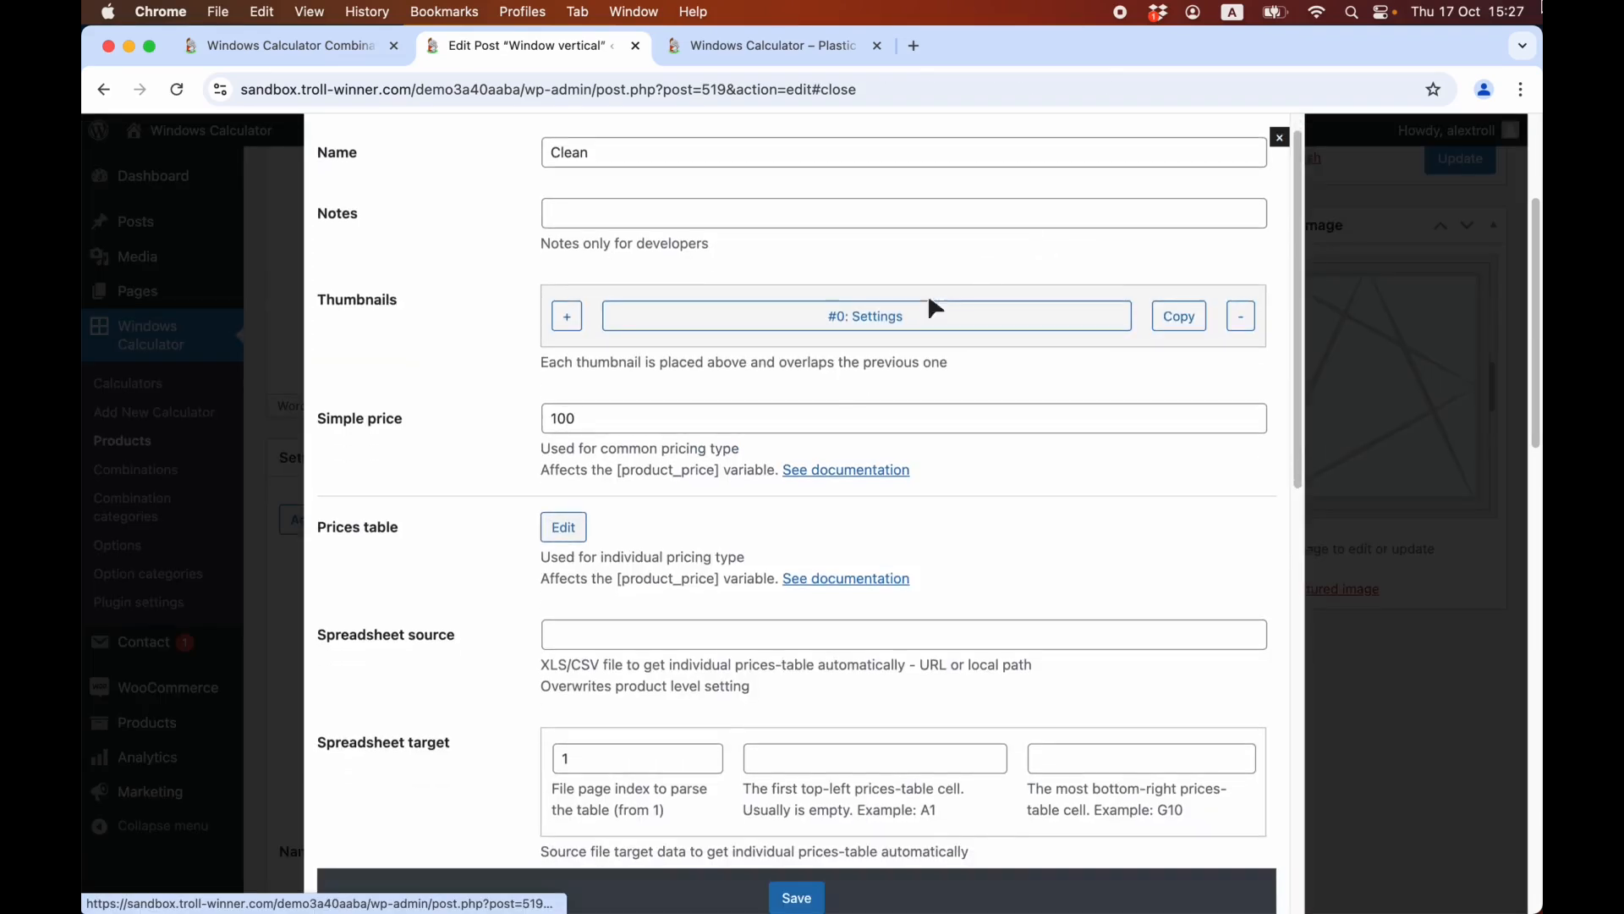
# View the Clean variation's prices table in visual form, then close the table and variation settings without saving.
pyautogui.click(565, 529)
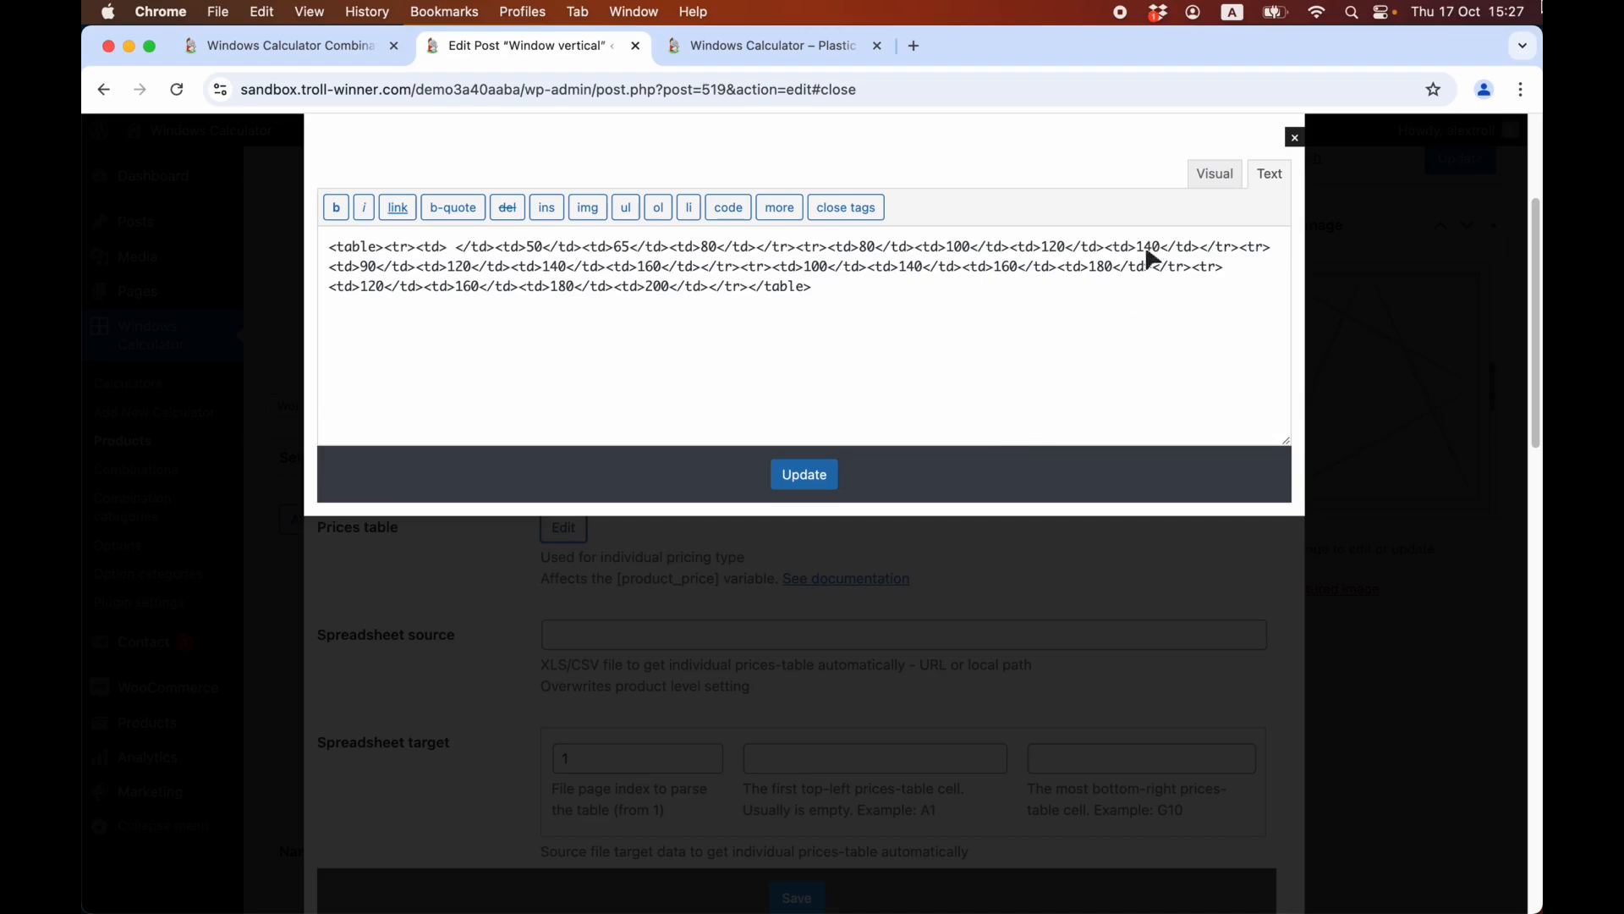
pyautogui.click(1217, 175)
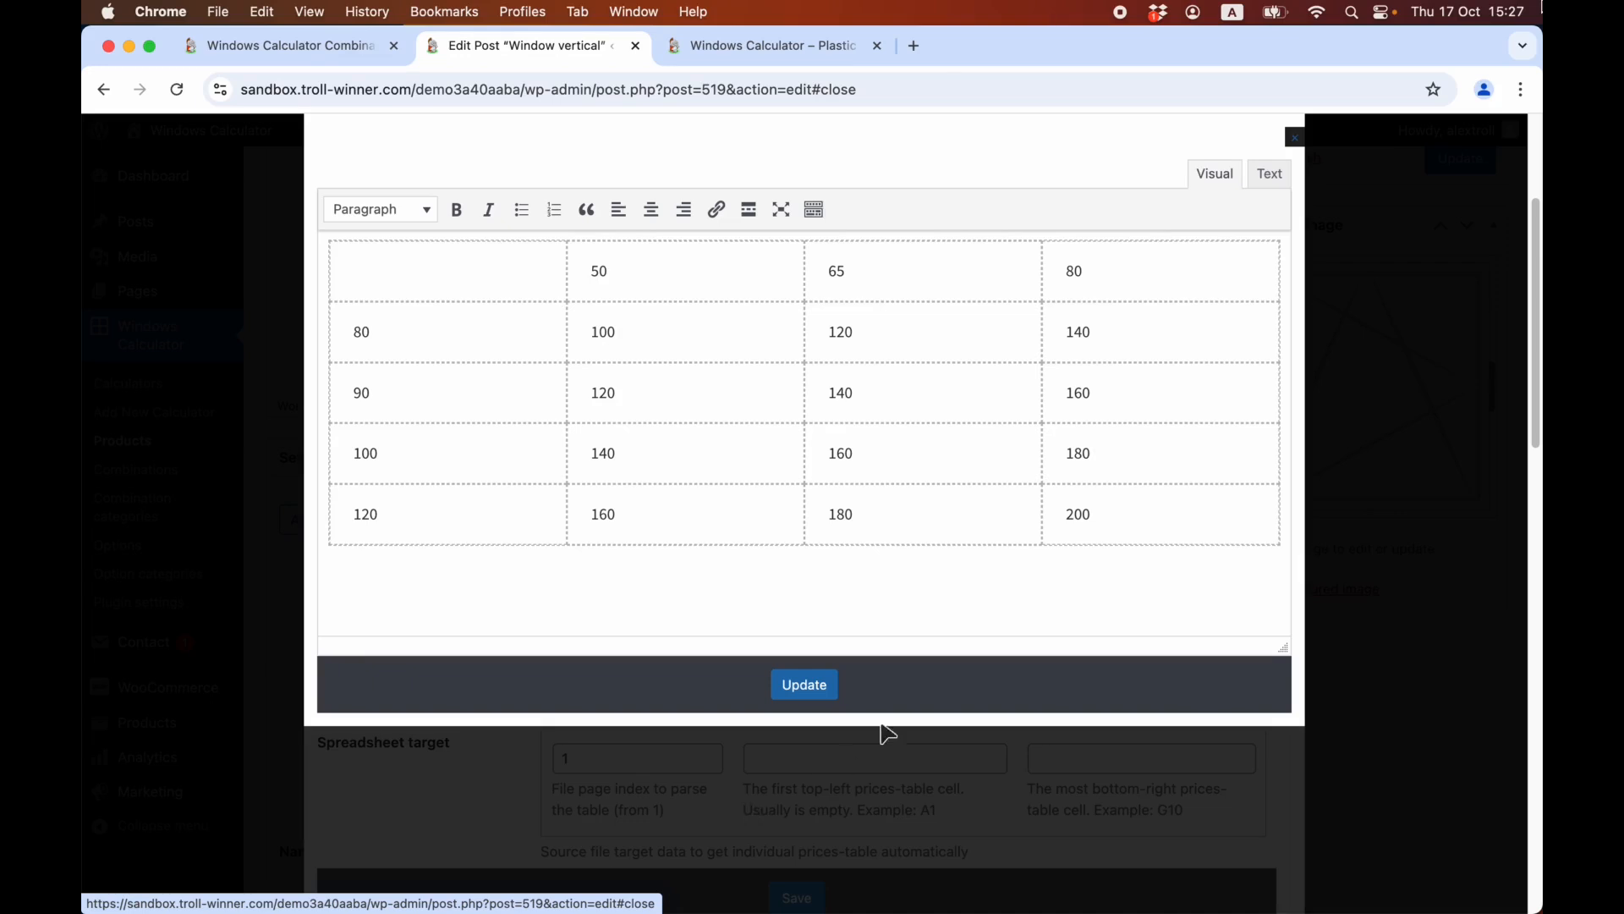
pyautogui.click(1296, 138)
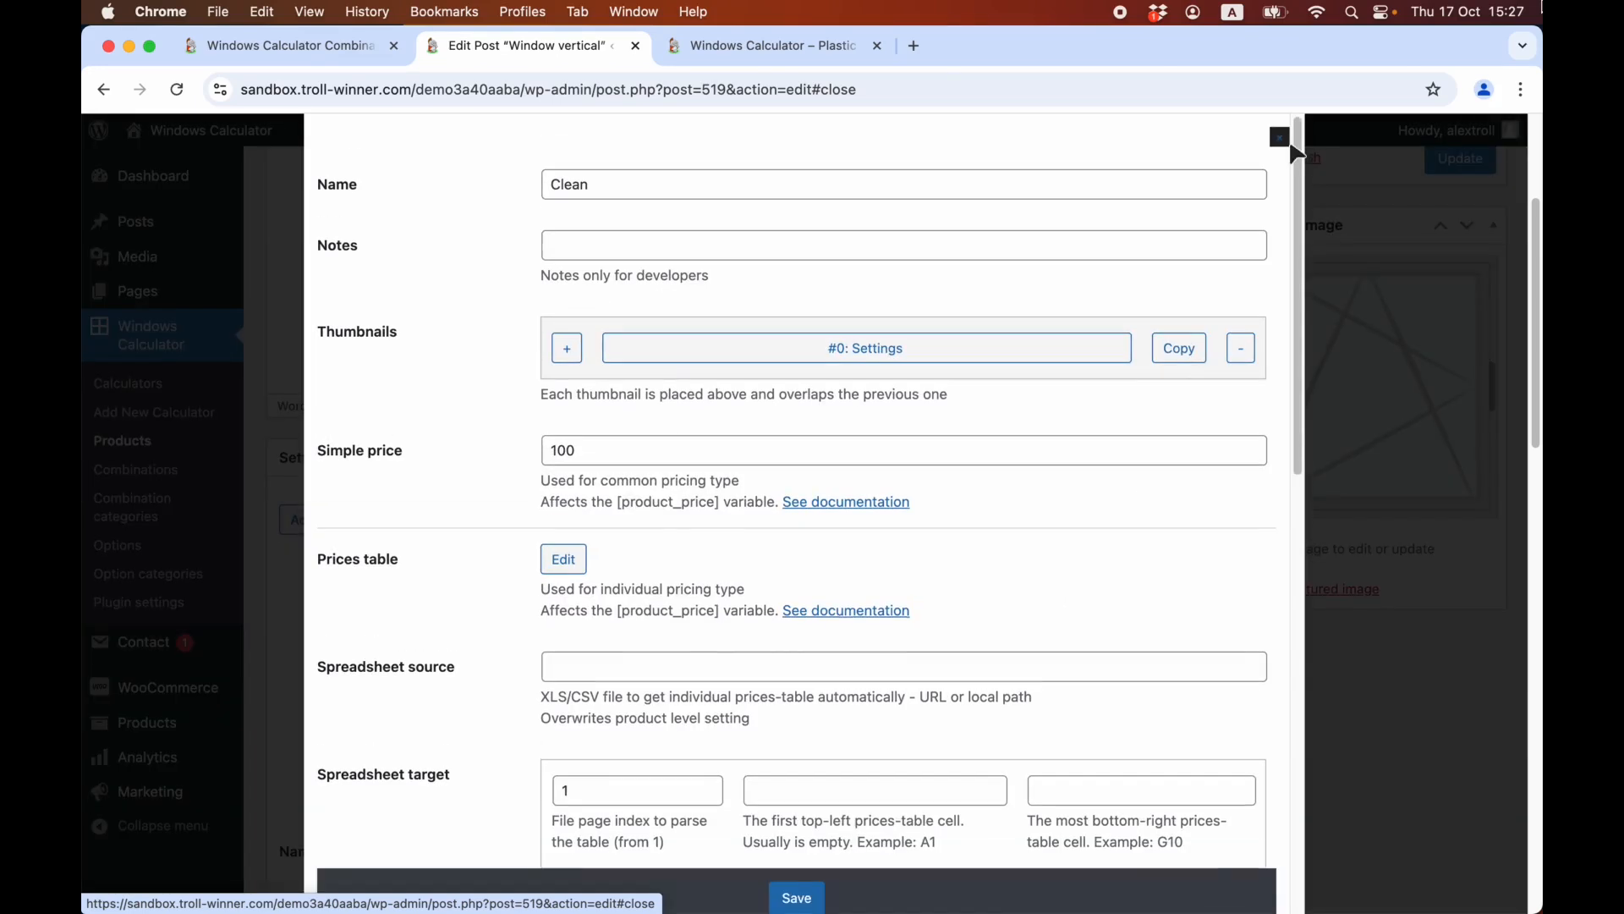
pyautogui.click(1297, 137)
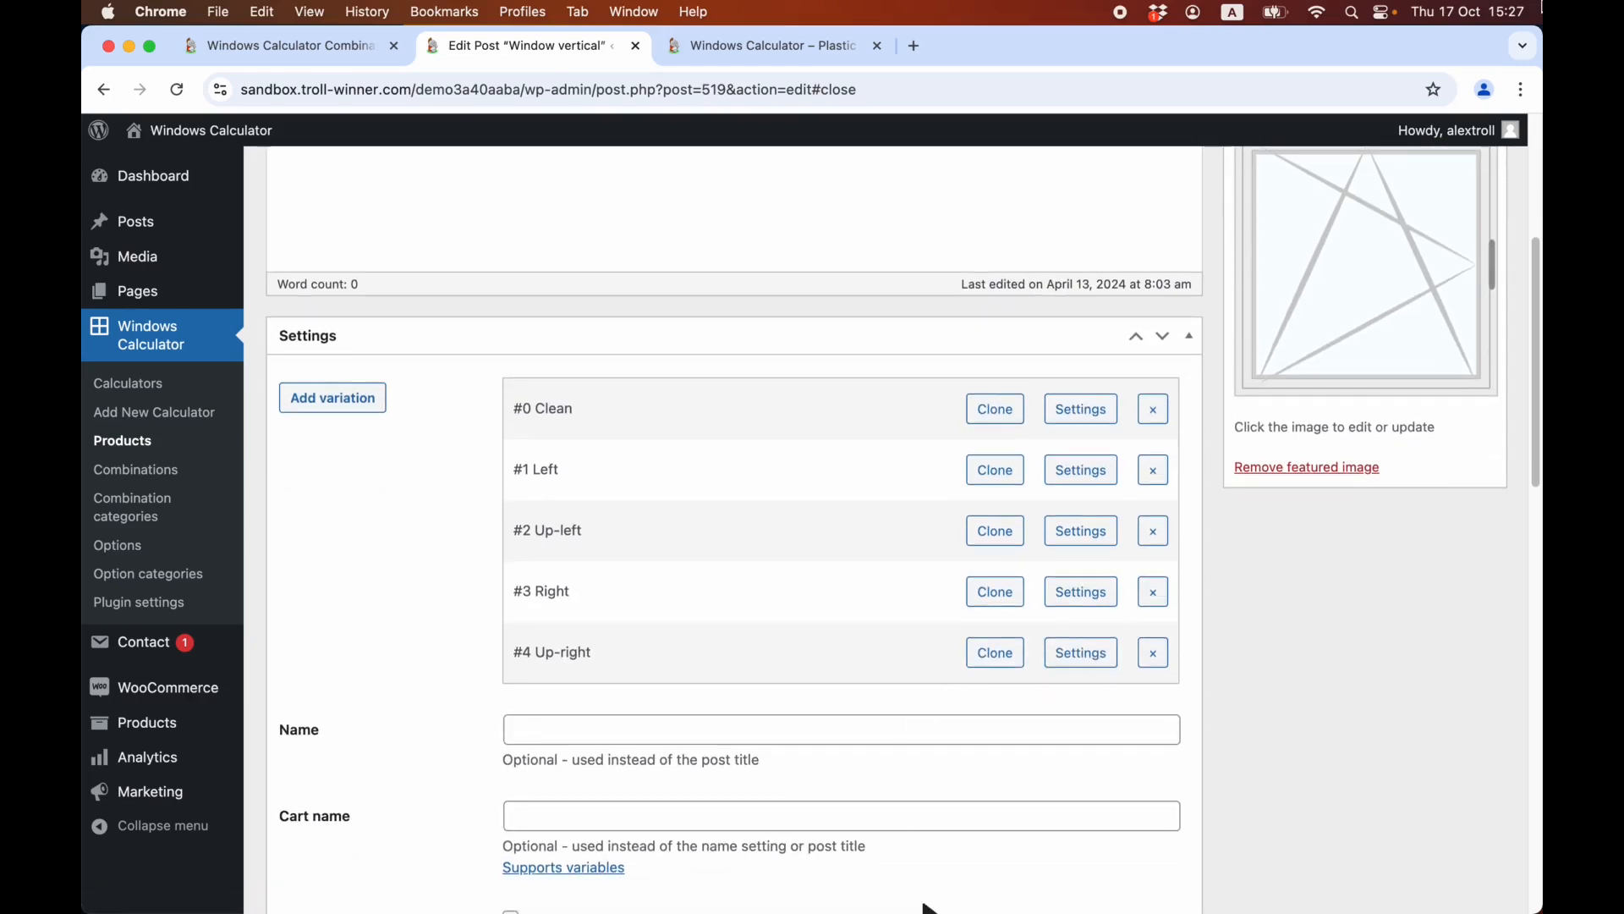
# Switch to the calculator's combinations list and open the Single window combination for editing.
pyautogui.hotkey('ctrl', 'shift', 'Tab')
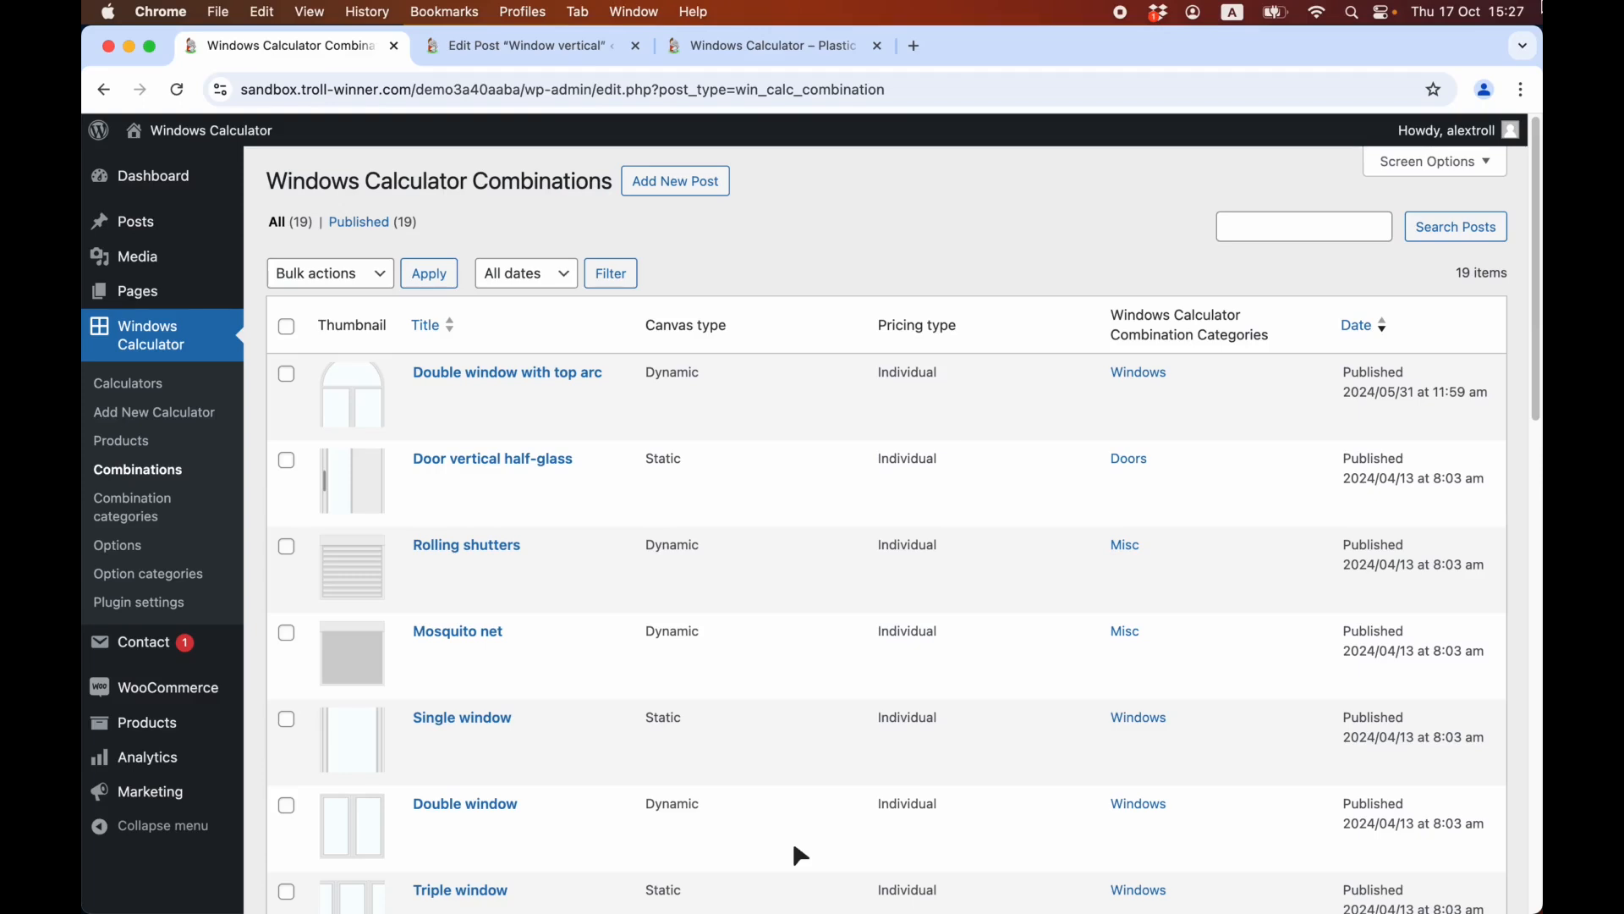
pyautogui.scroll(-4, 761, 796)
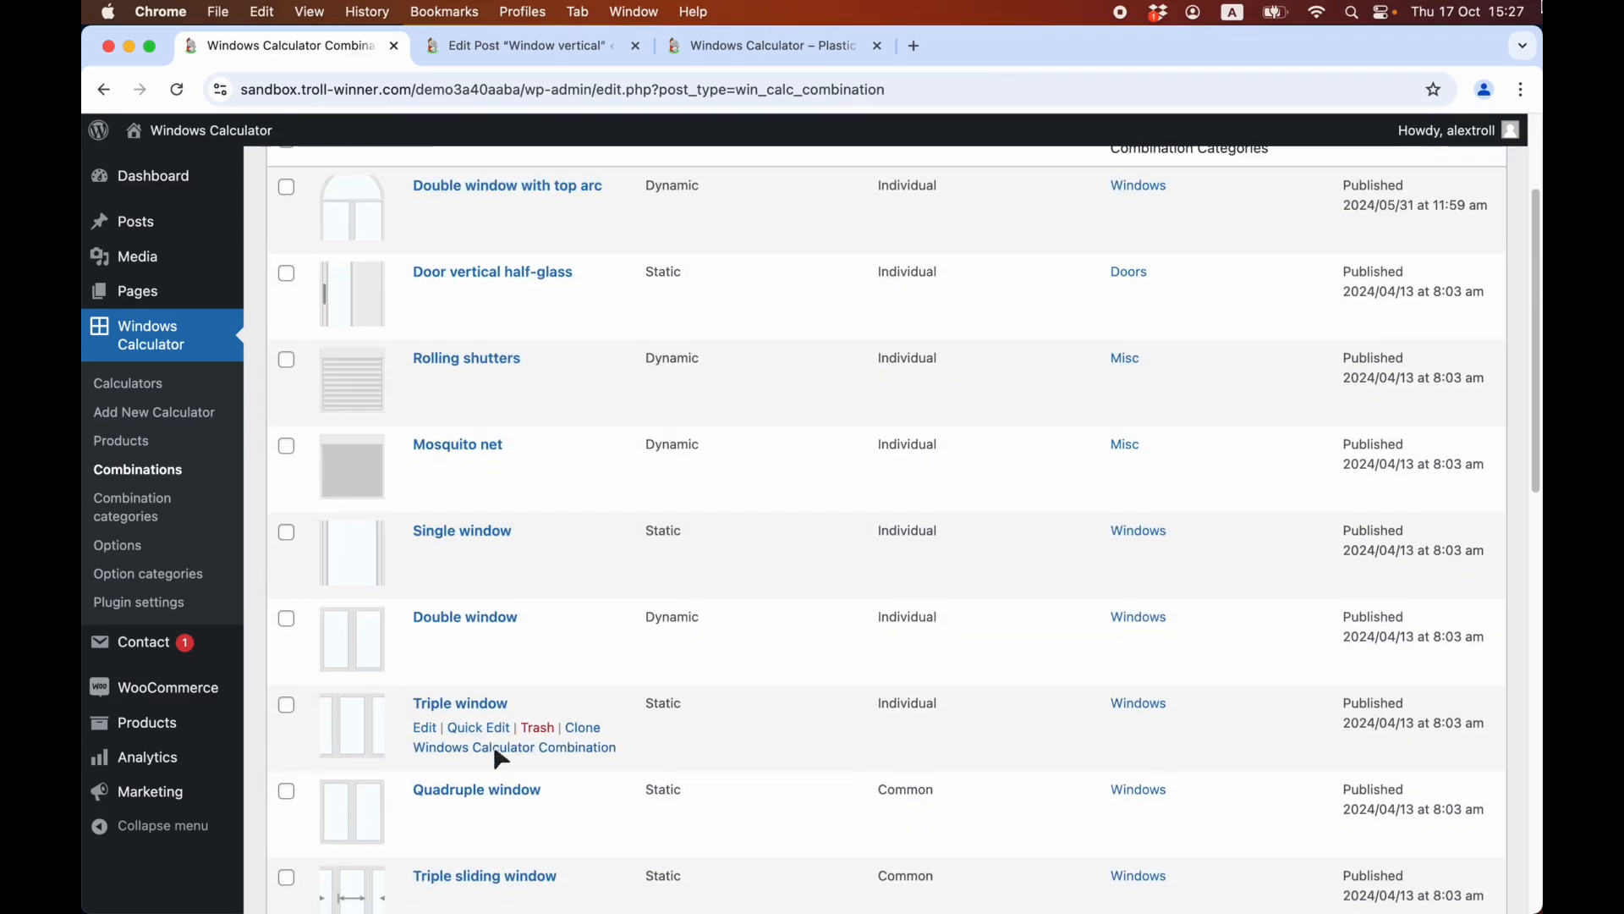
pyautogui.click(465, 533)
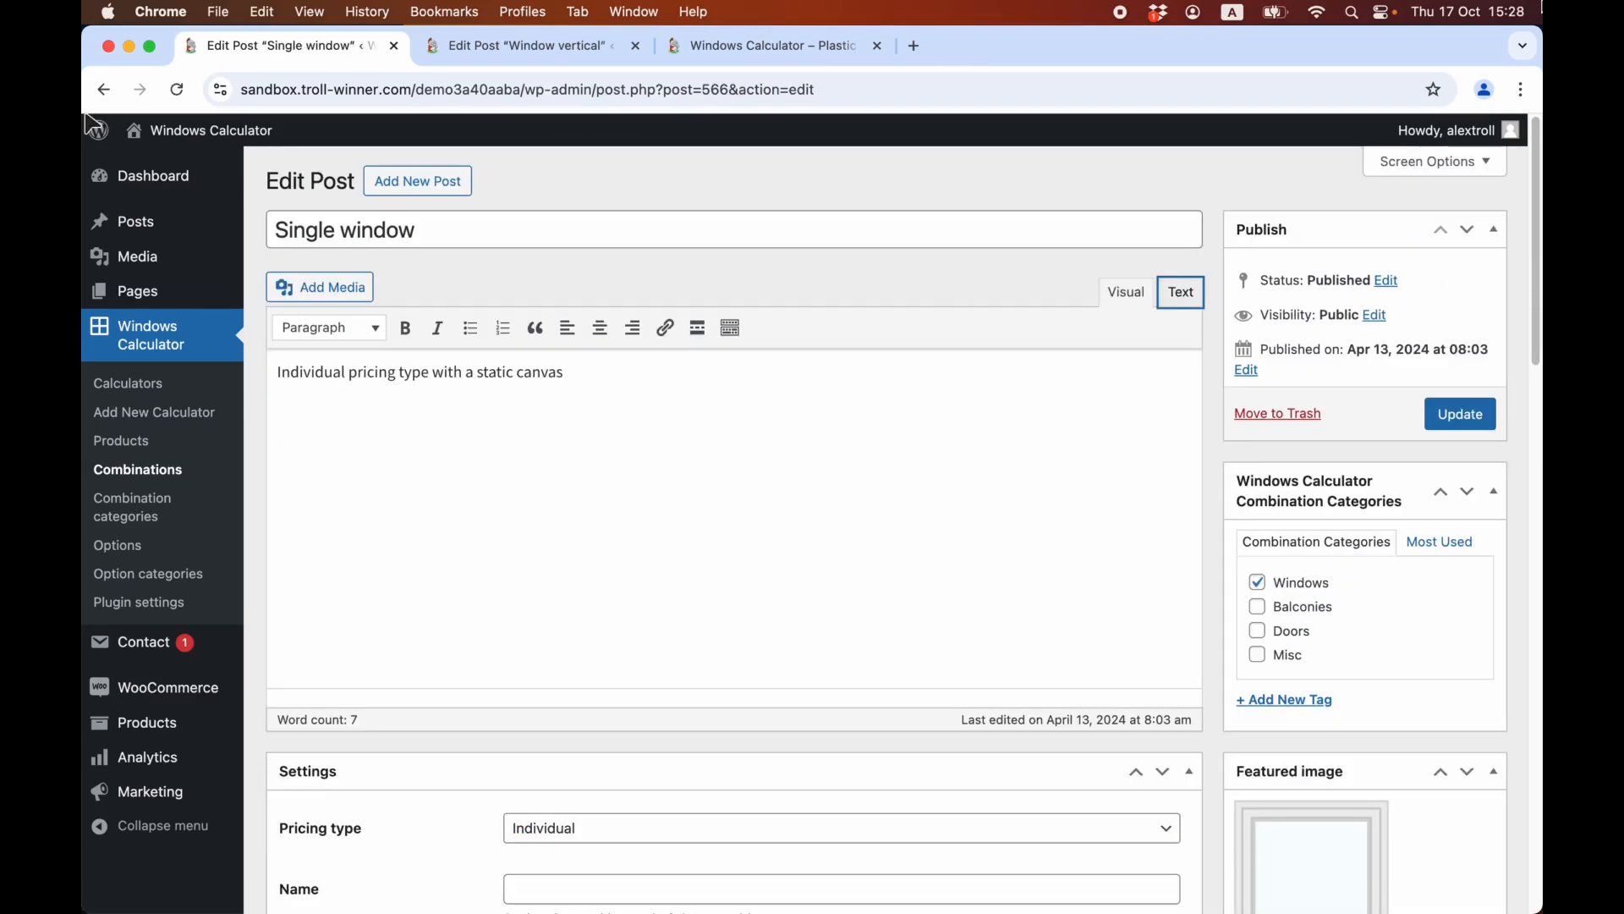
# Shrink the Window vertical item slightly on the combination's canvas and move it toward the canvas's lower right corner.
pyautogui.scroll(-10, 536, 533)
pyautogui.moveTo(812, 775)
pyautogui.mouseDown()
pyautogui.moveTo(791, 779)
pyautogui.moveTo(791, 759)
pyautogui.mouseUp()
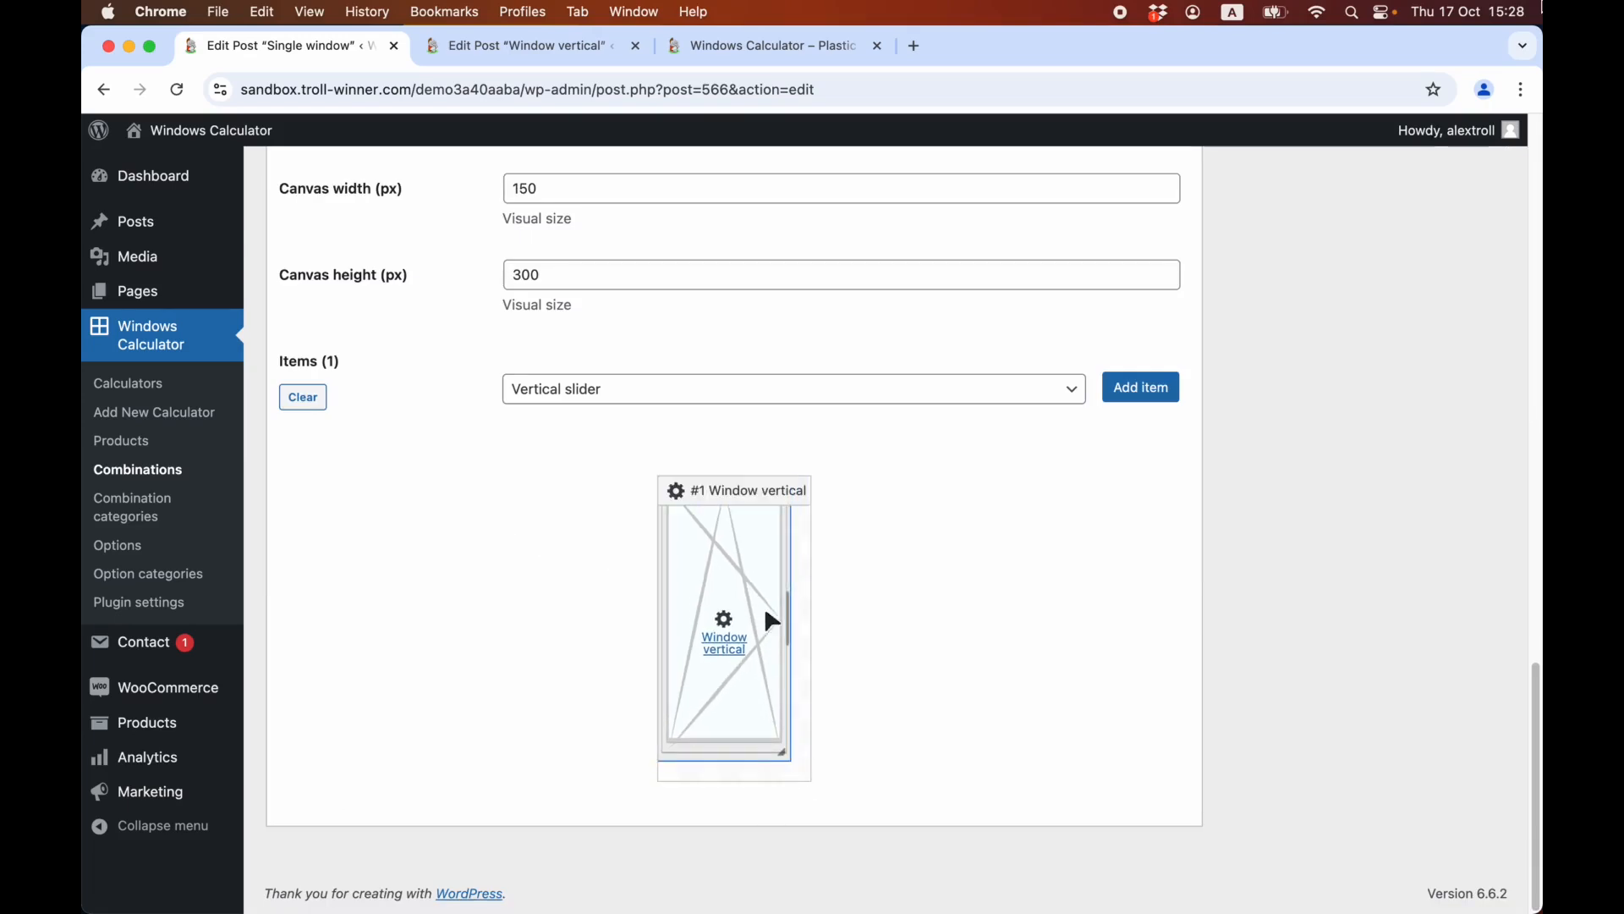
pyautogui.moveTo(723, 617); pyautogui.dragTo(766, 655)
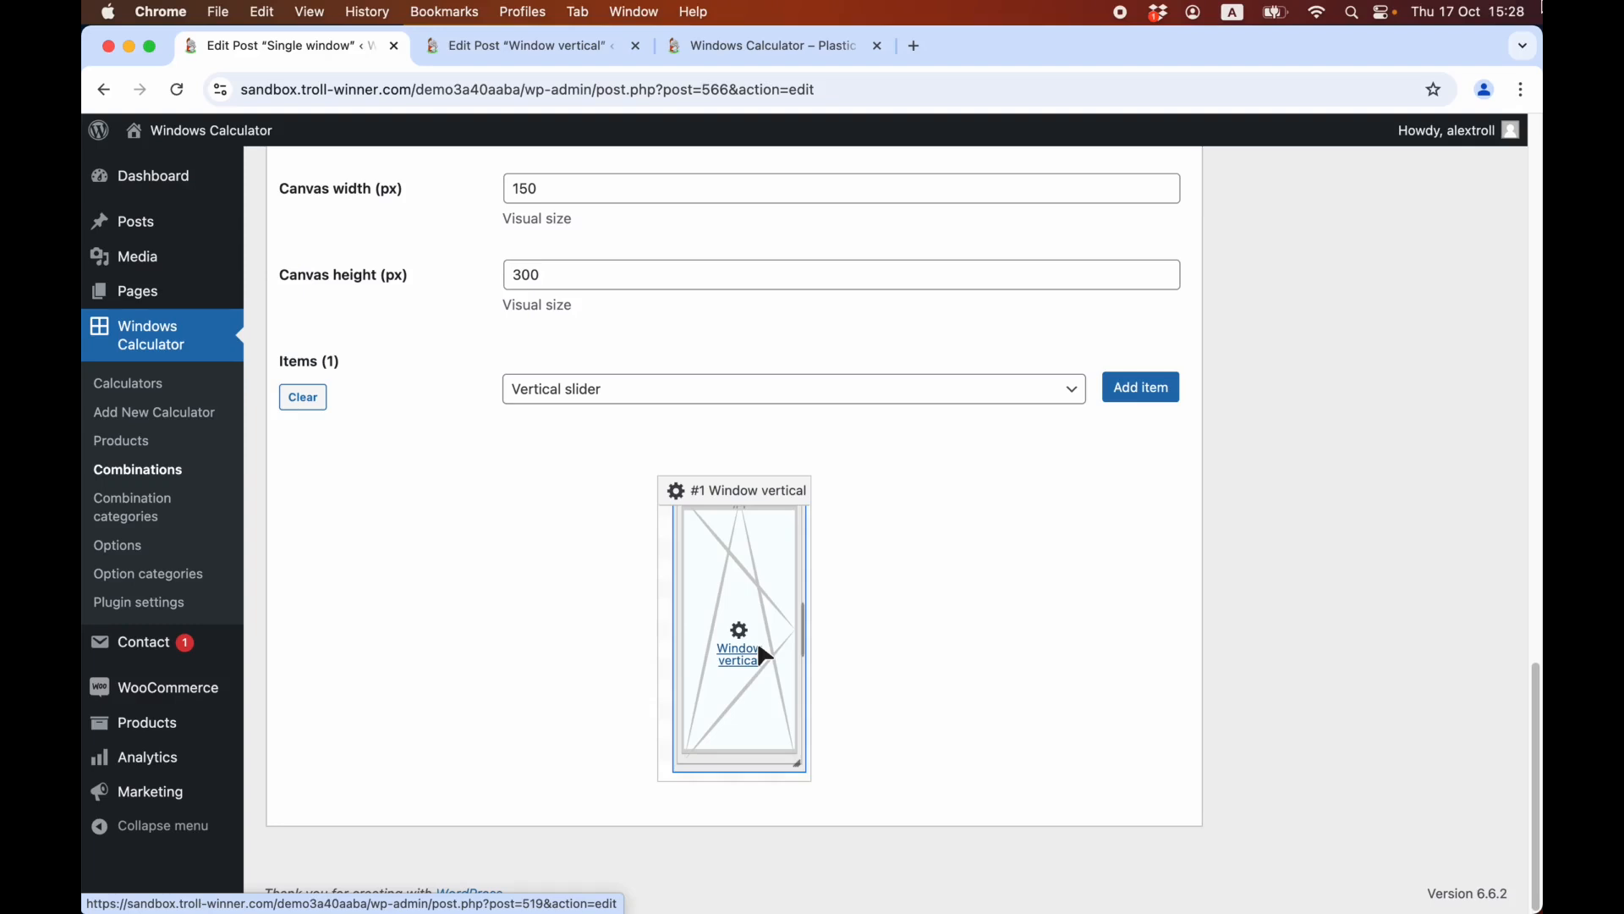
pyautogui.scroll(2, 257, 484)
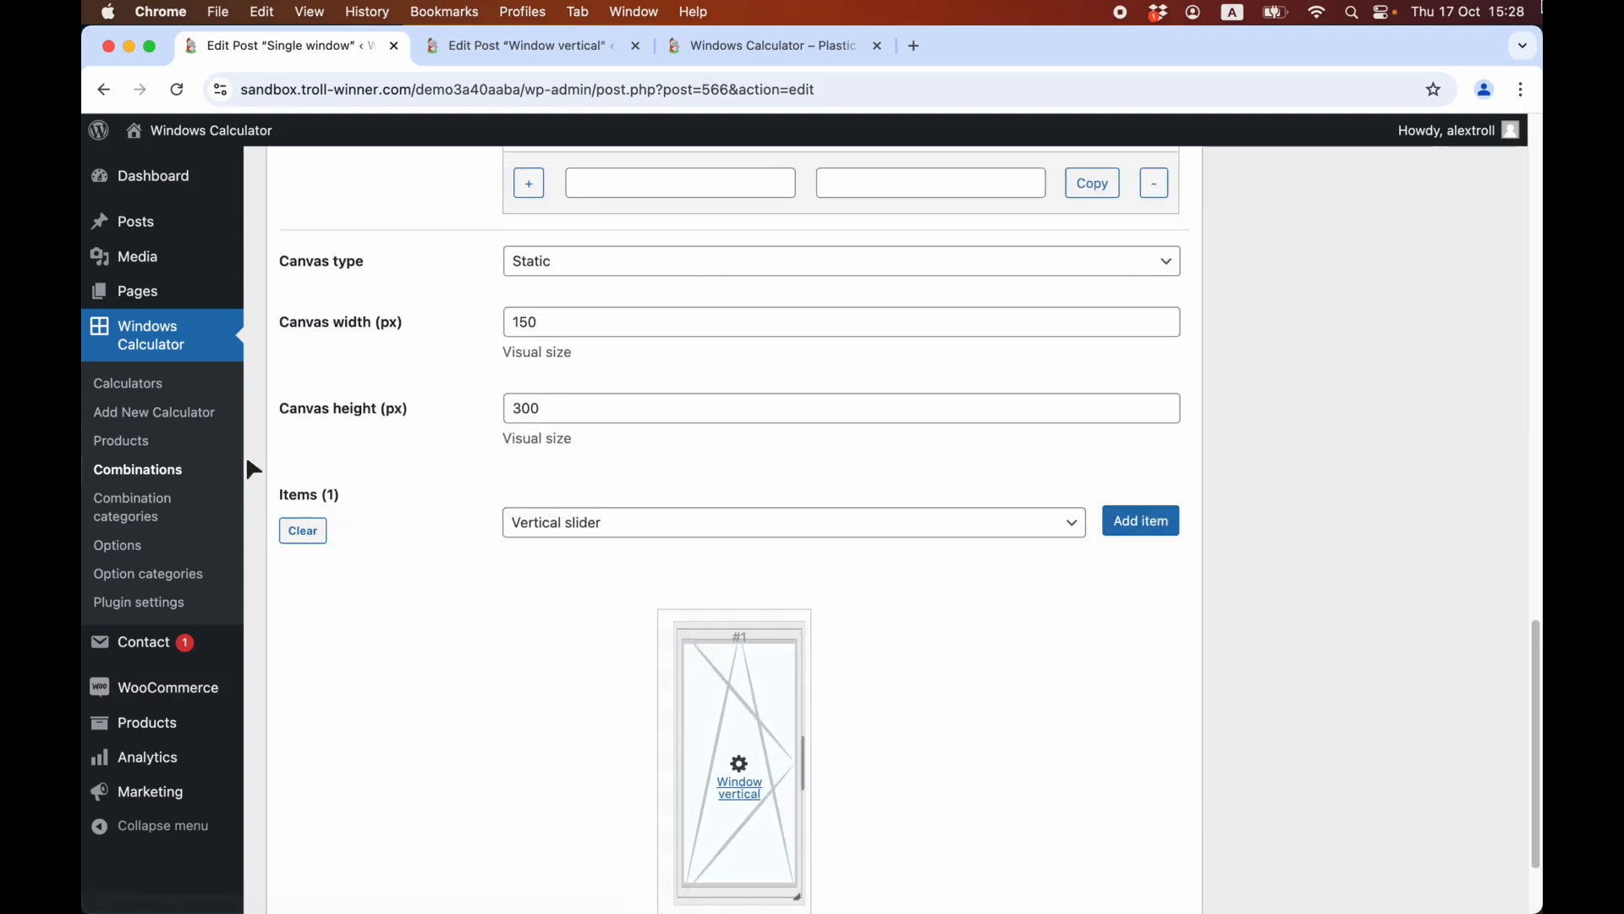
# Clear all items from the Single window combination's canvas and check the canvas width and height fields.
pyautogui.click(304, 528)
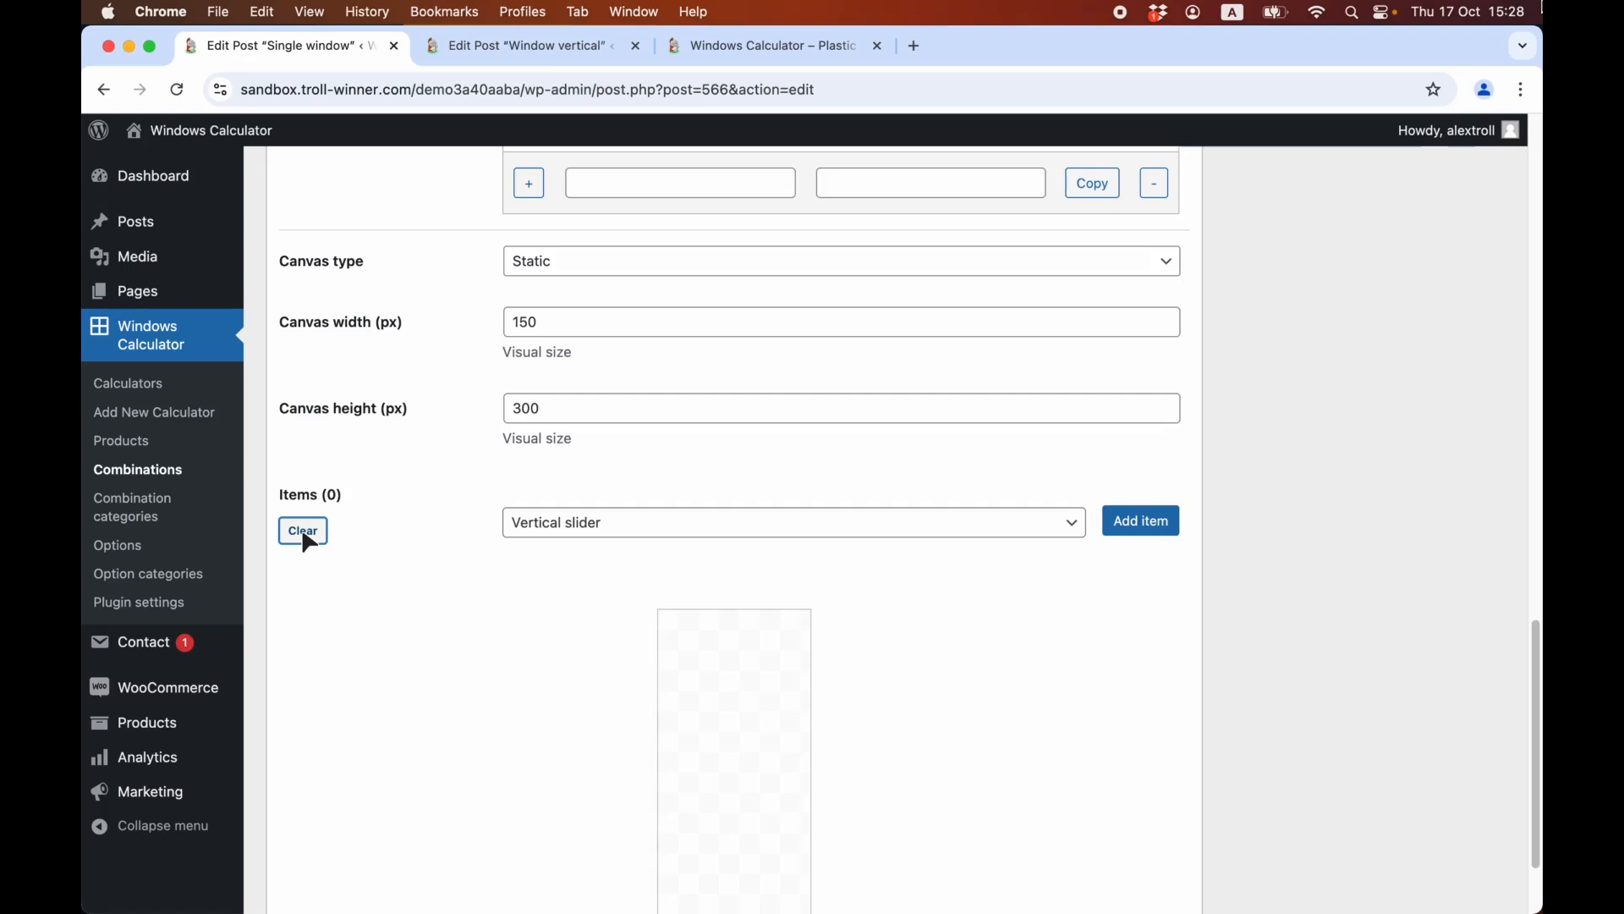
pyautogui.scroll(3, 496, 415)
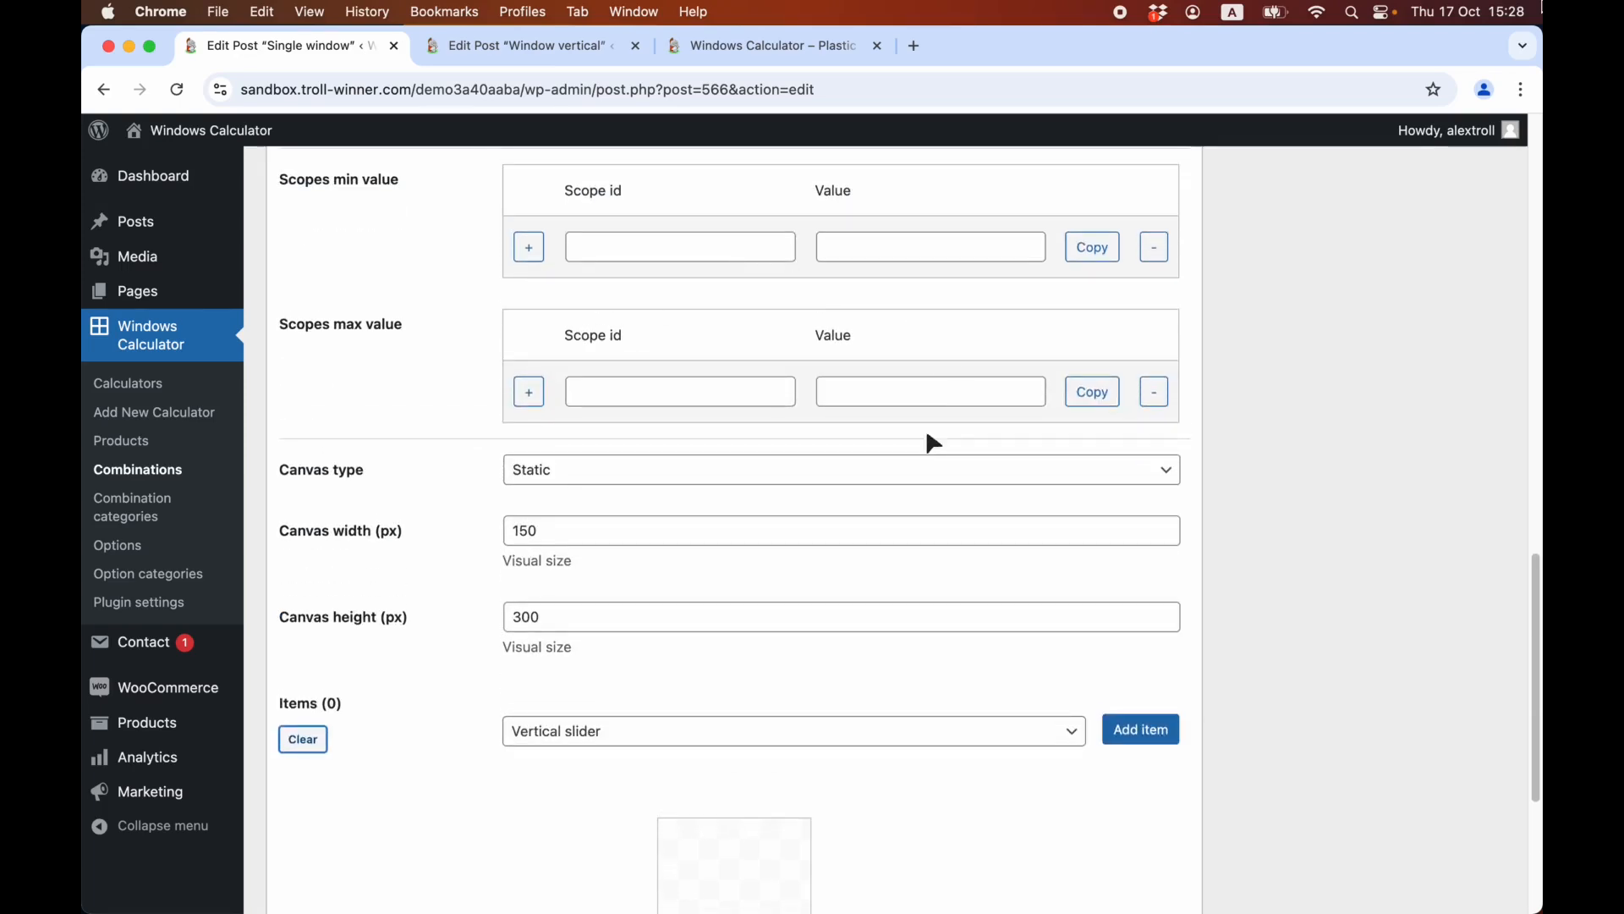
pyautogui.click(817, 530)
pyautogui.scroll(-1, 808, 567)
pyautogui.click(934, 538)
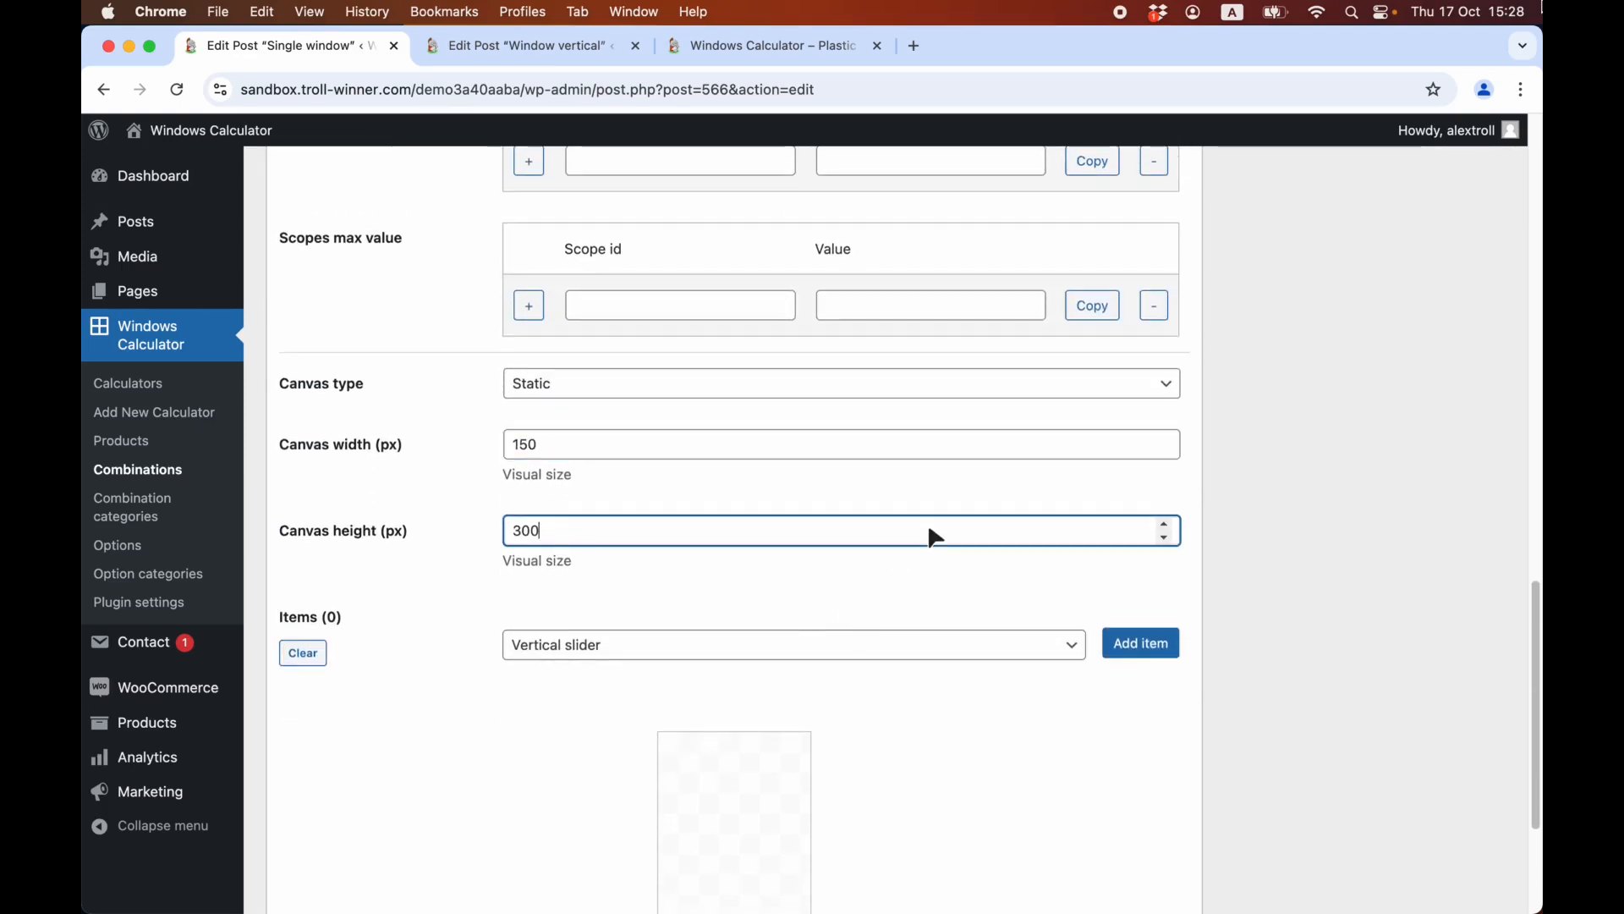
pyautogui.scroll(-2, 850, 533)
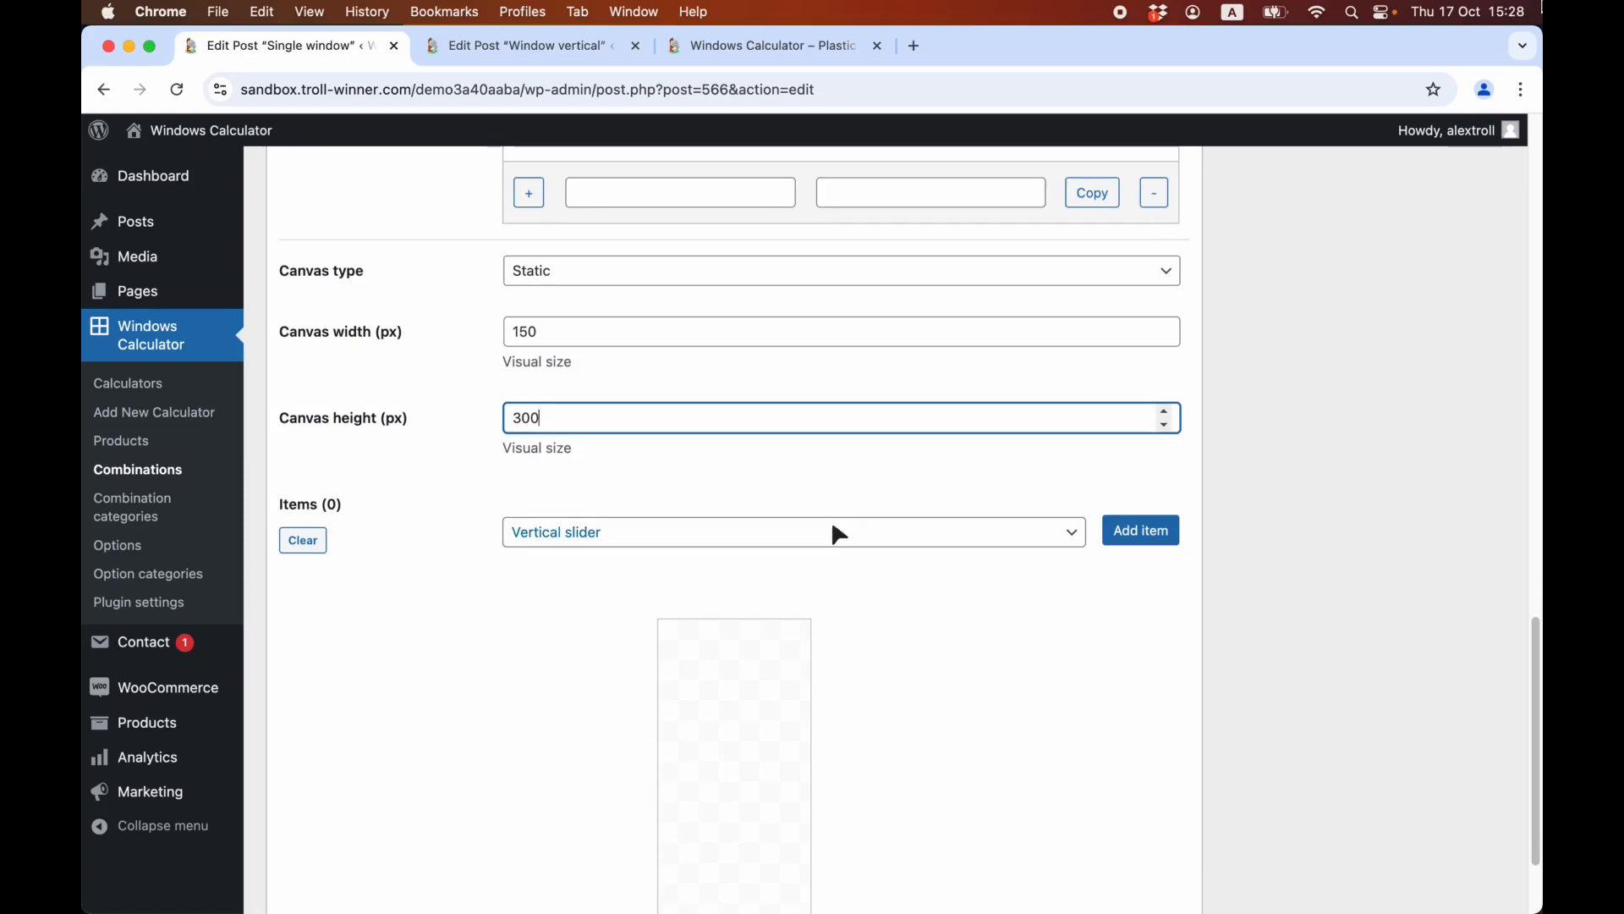
# Find the product "#519: Window vertical" in the item list and add it to the combination's canvas.
pyautogui.click(764, 534)
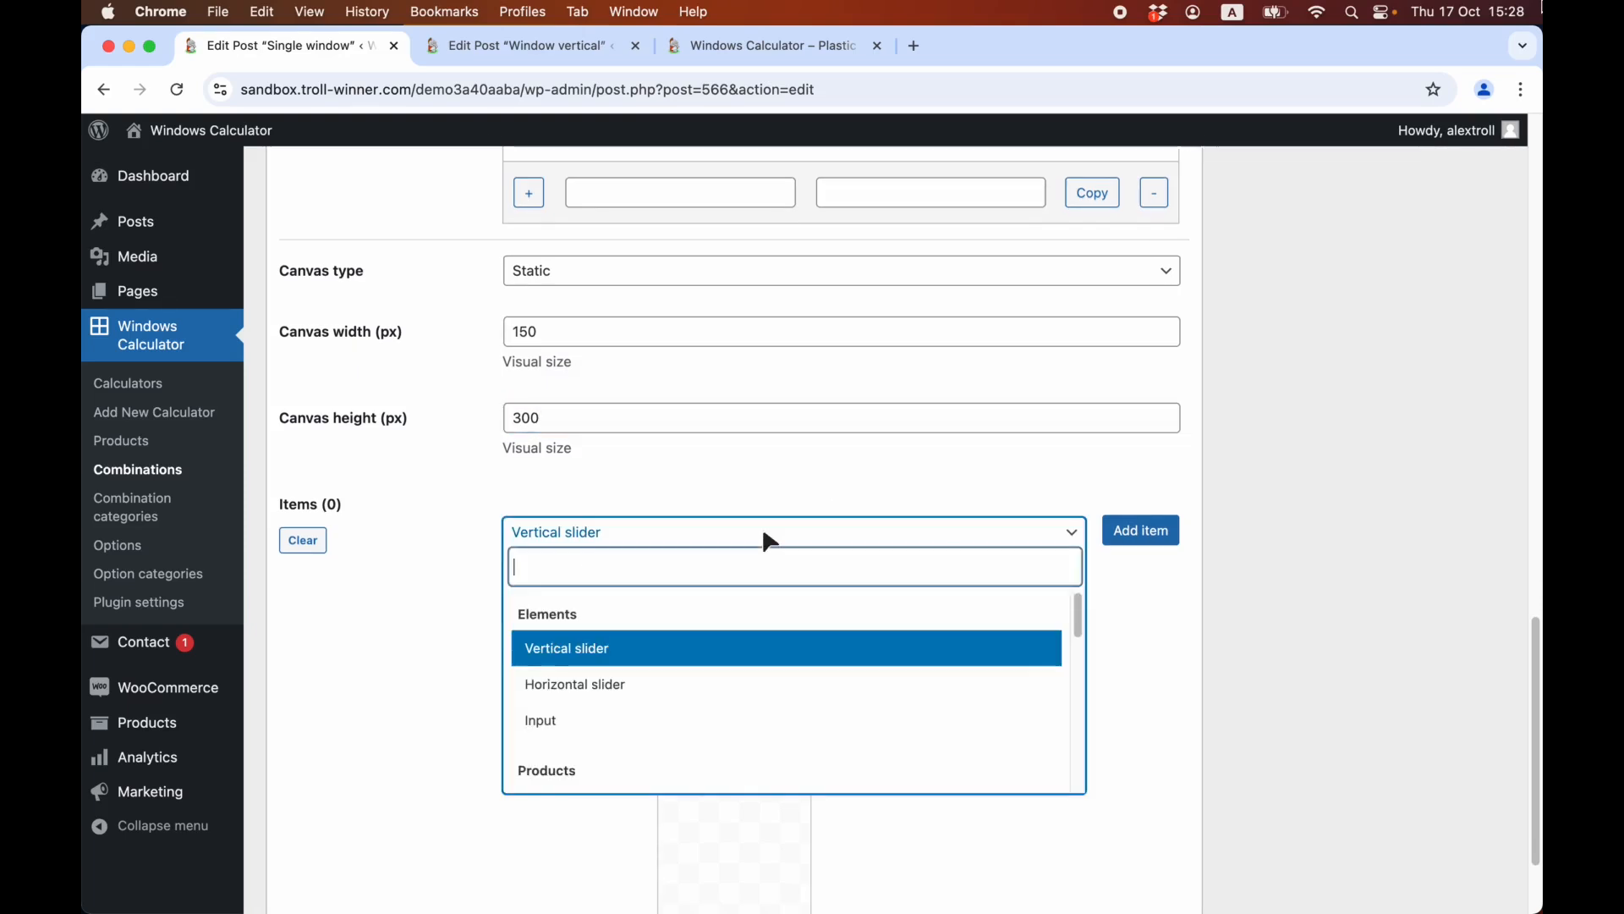
pyautogui.write('Window vertical')
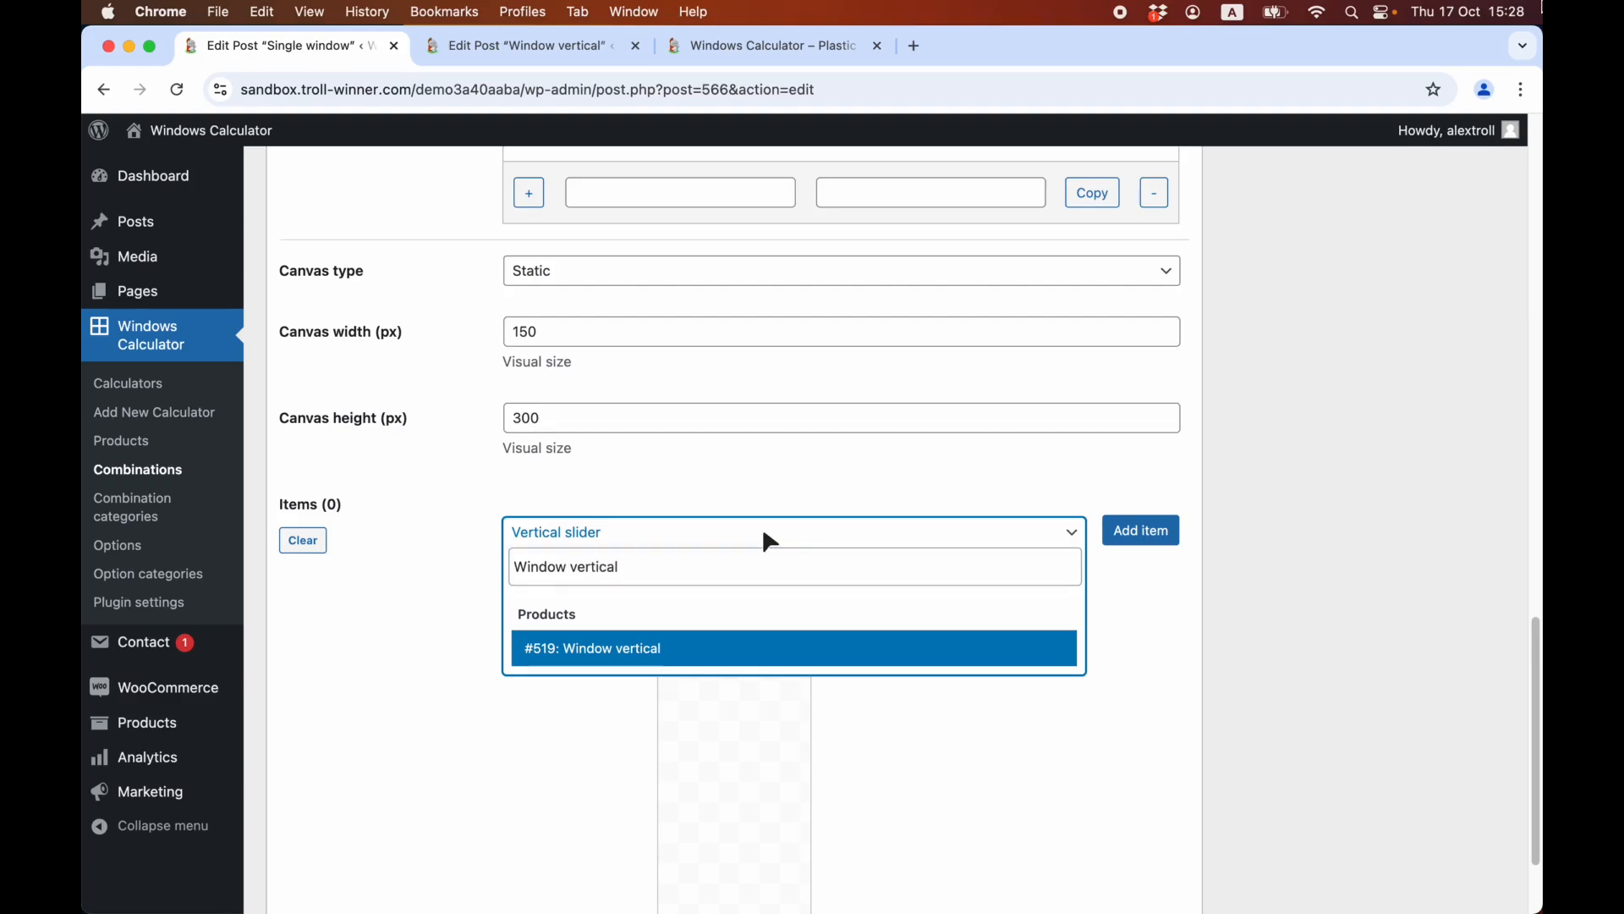
pyautogui.scroll(-2, 812, 592)
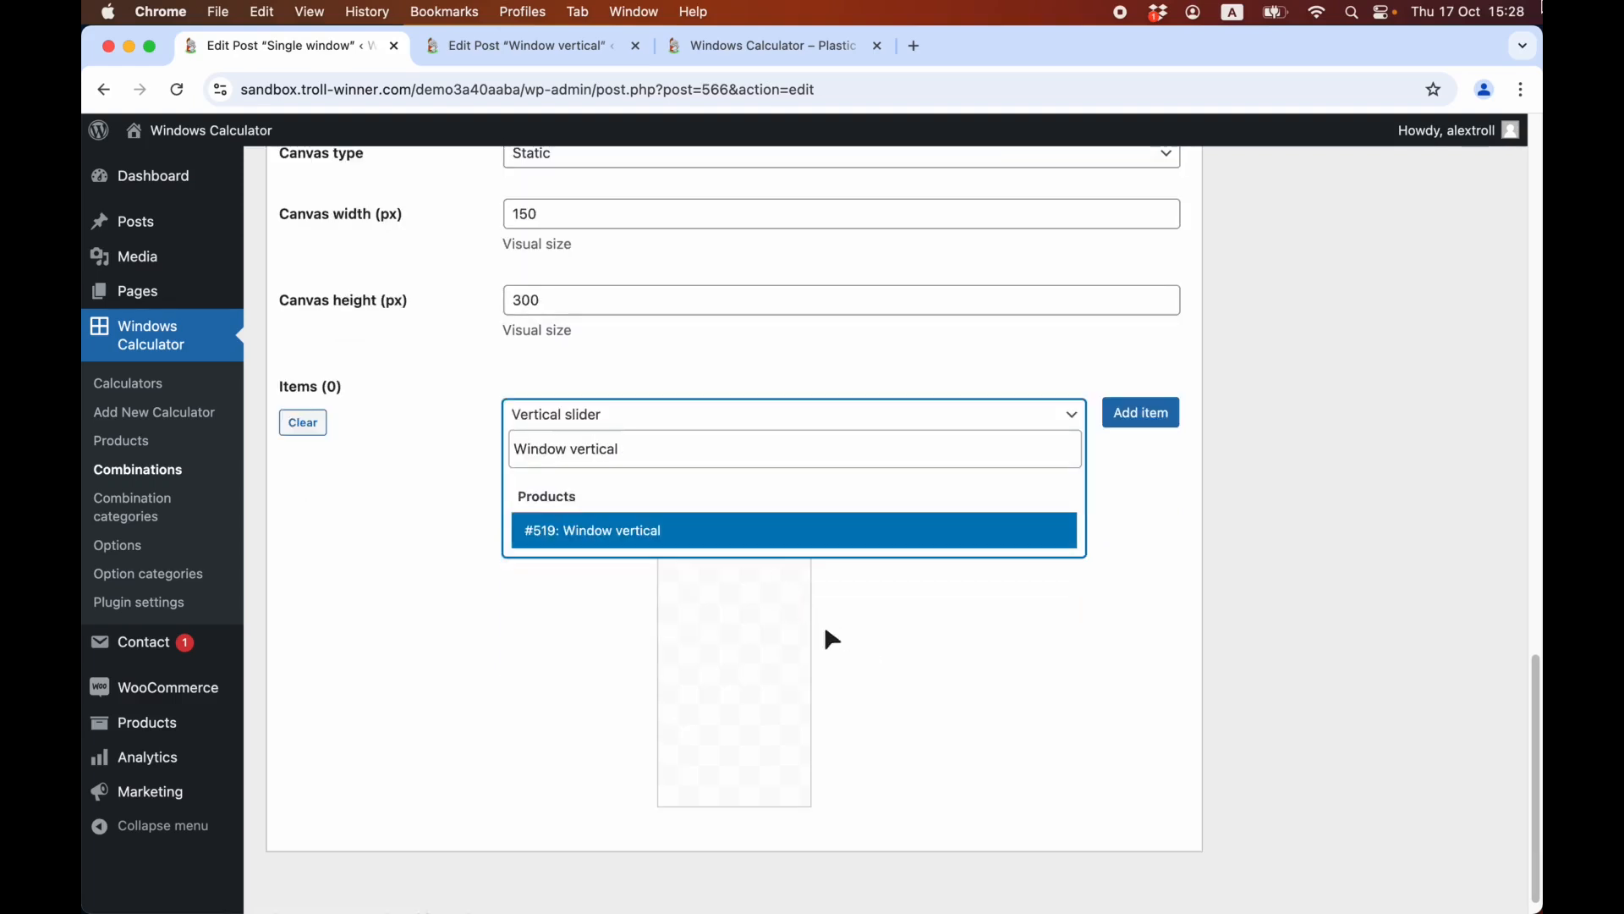
pyautogui.click(838, 541)
pyautogui.scroll(2, 1058, 508)
pyautogui.click(1157, 533)
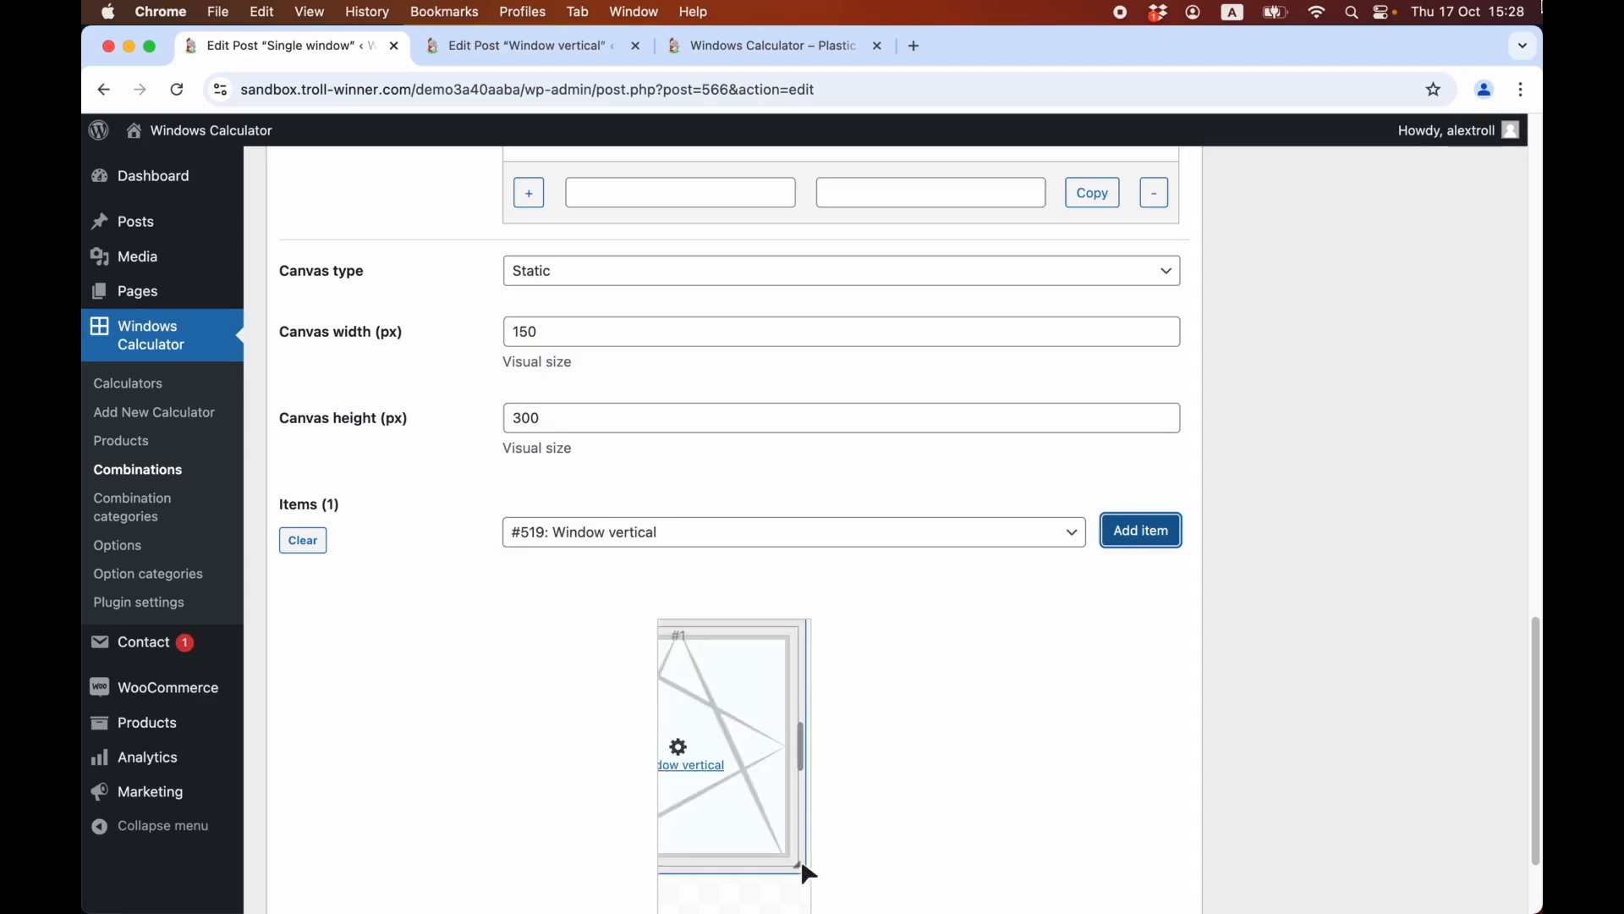
# Stretch the Window vertical item to fill the 150 by 300 px canvas, then open and close its settings.
pyautogui.moveTo(802, 871); pyautogui.dragTo(810, 912)
pyautogui.scroll(-3, 851, 846)
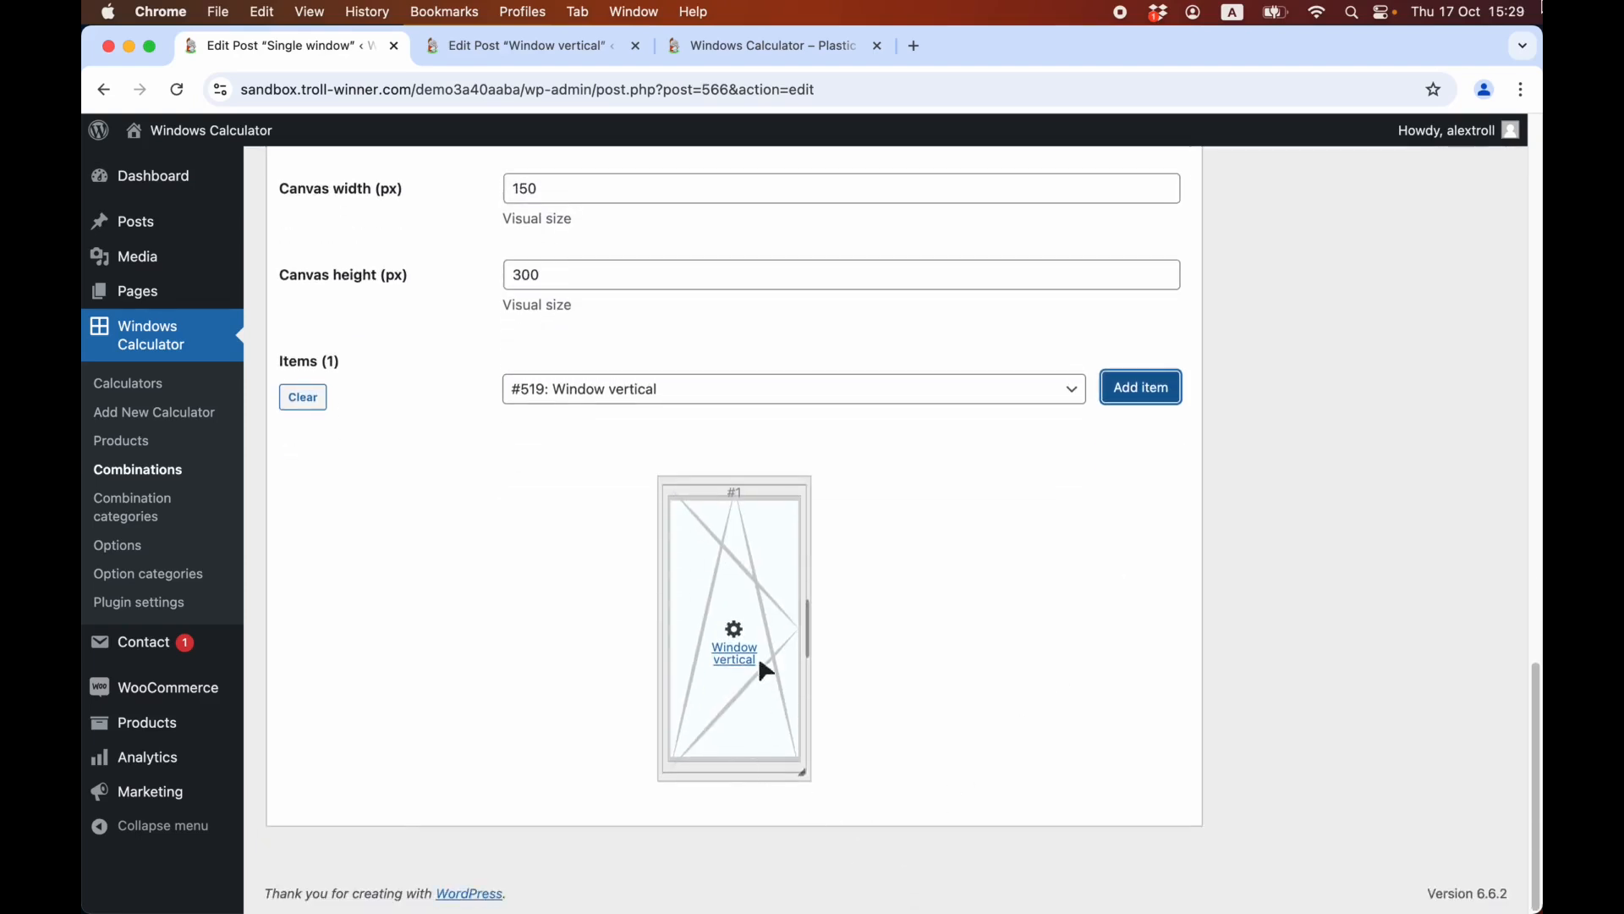
pyautogui.click(734, 653)
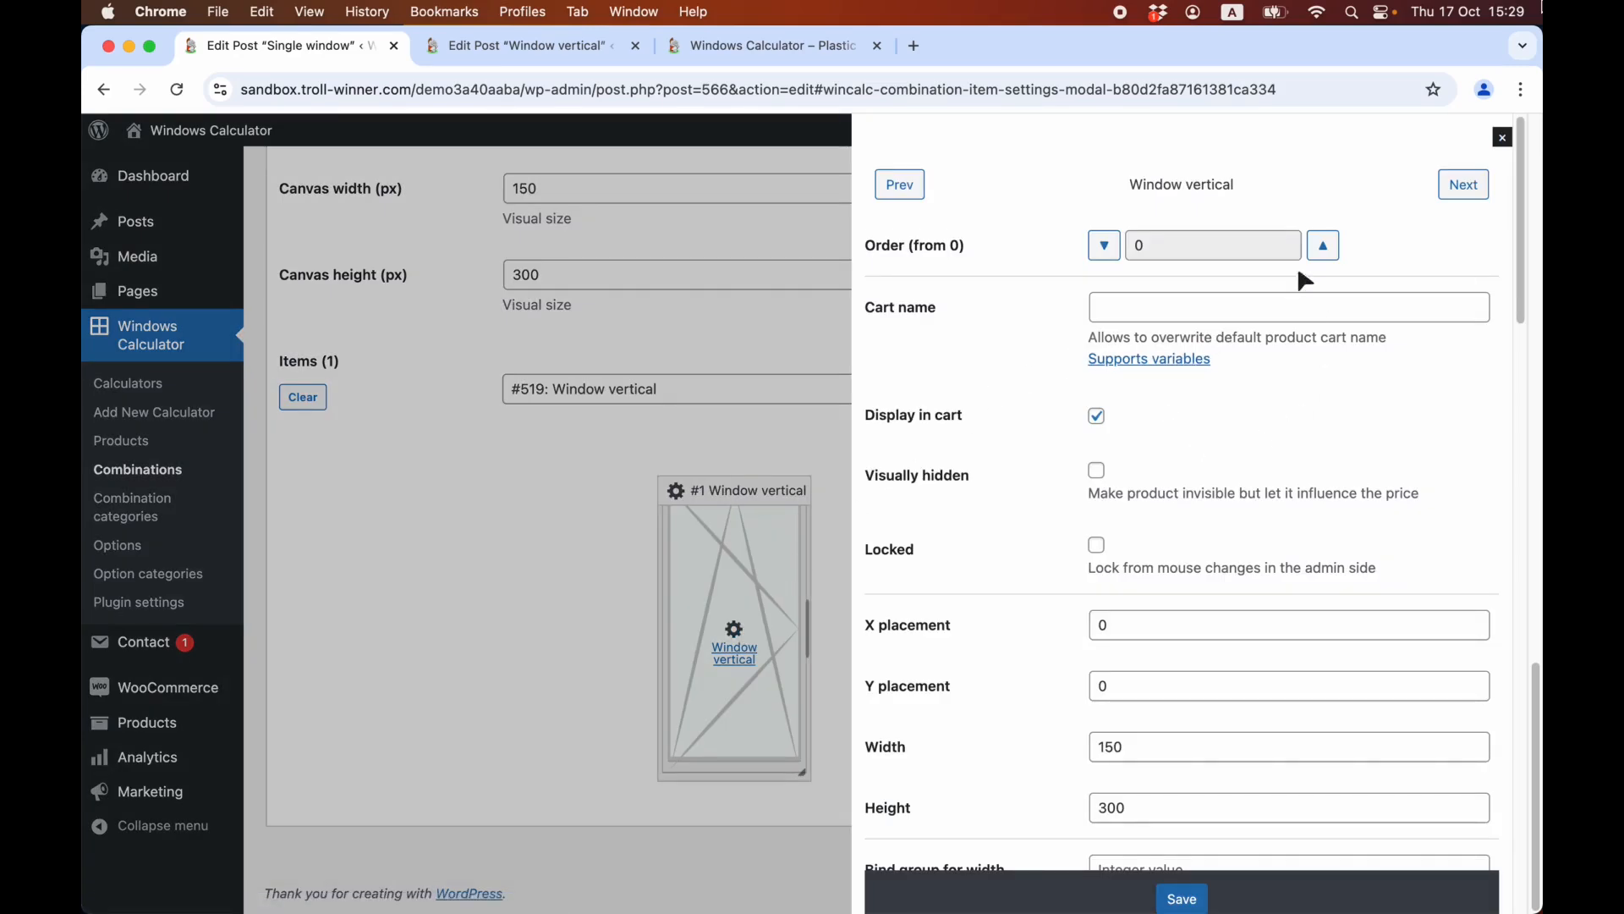
pyautogui.click(1504, 137)
# Switch to the front-end calculator page, select the single window product and set its variation to Left.
pyautogui.hotkey('ctrl', 'shift', 'Tab')
pyautogui.scroll(6, 1007, 212)
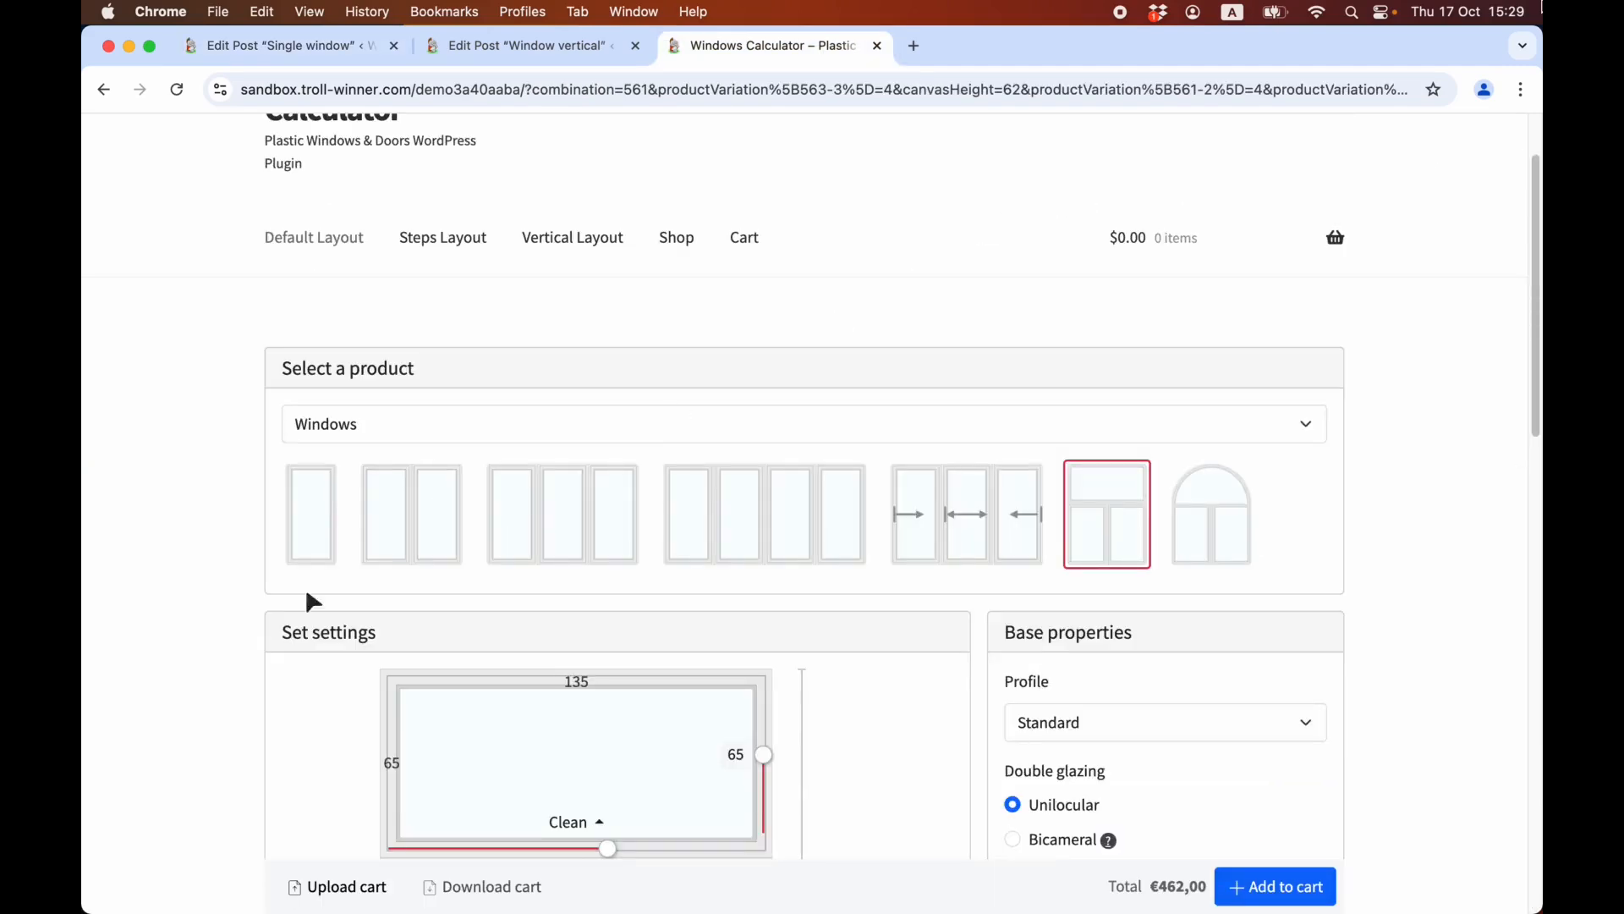
pyautogui.click(323, 519)
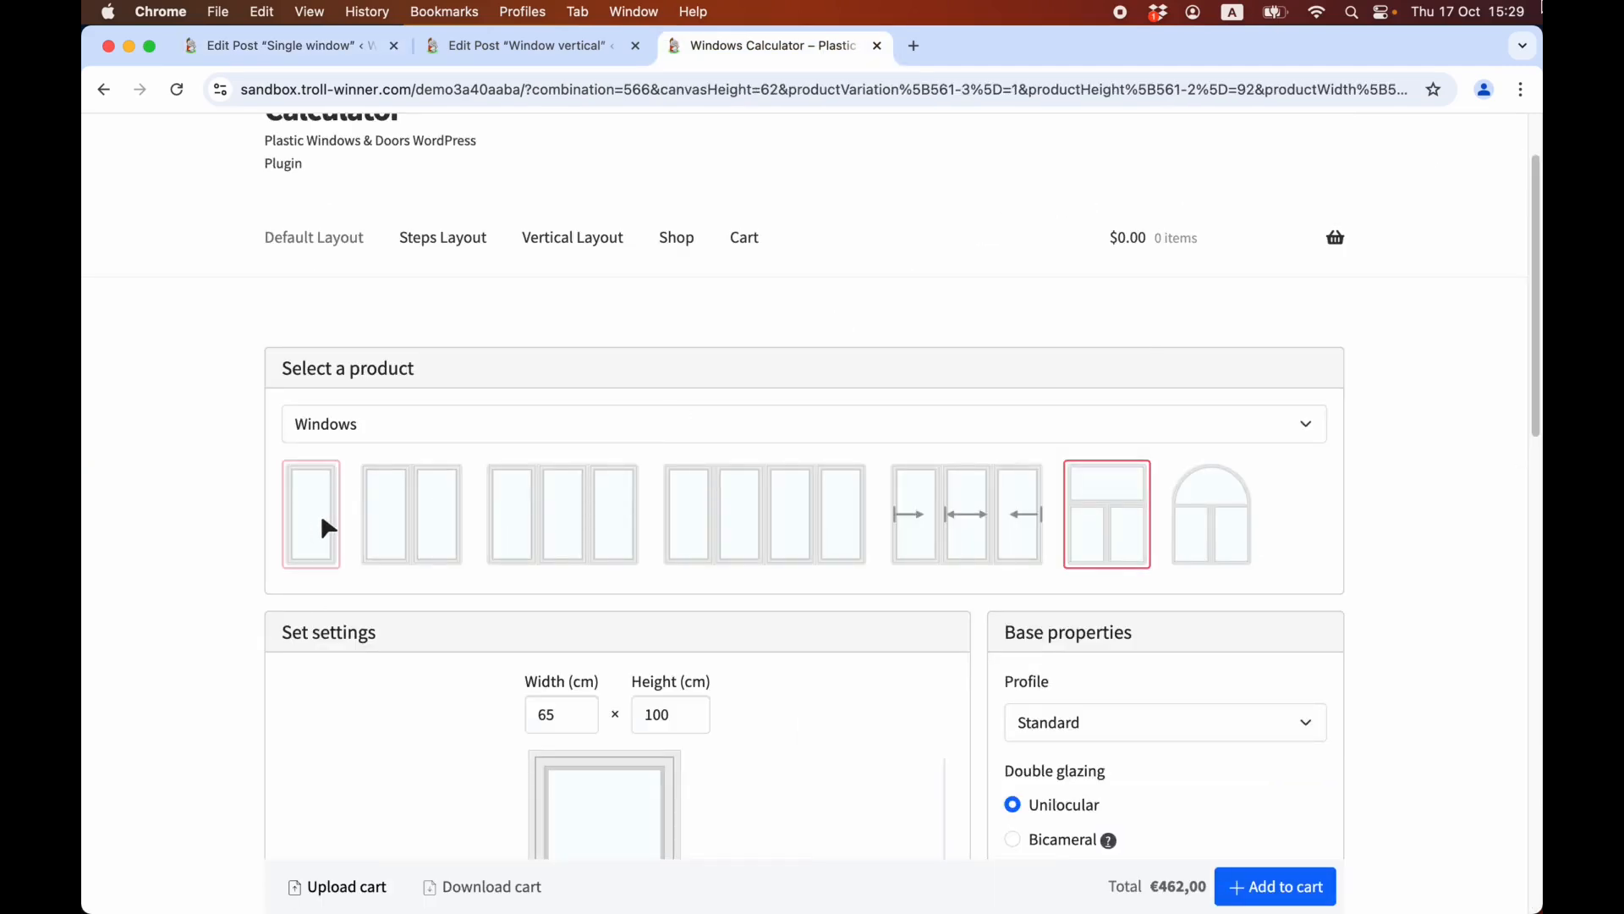
pyautogui.scroll(-6, 328, 528)
pyautogui.click(608, 525)
pyautogui.scroll(2, 625, 469)
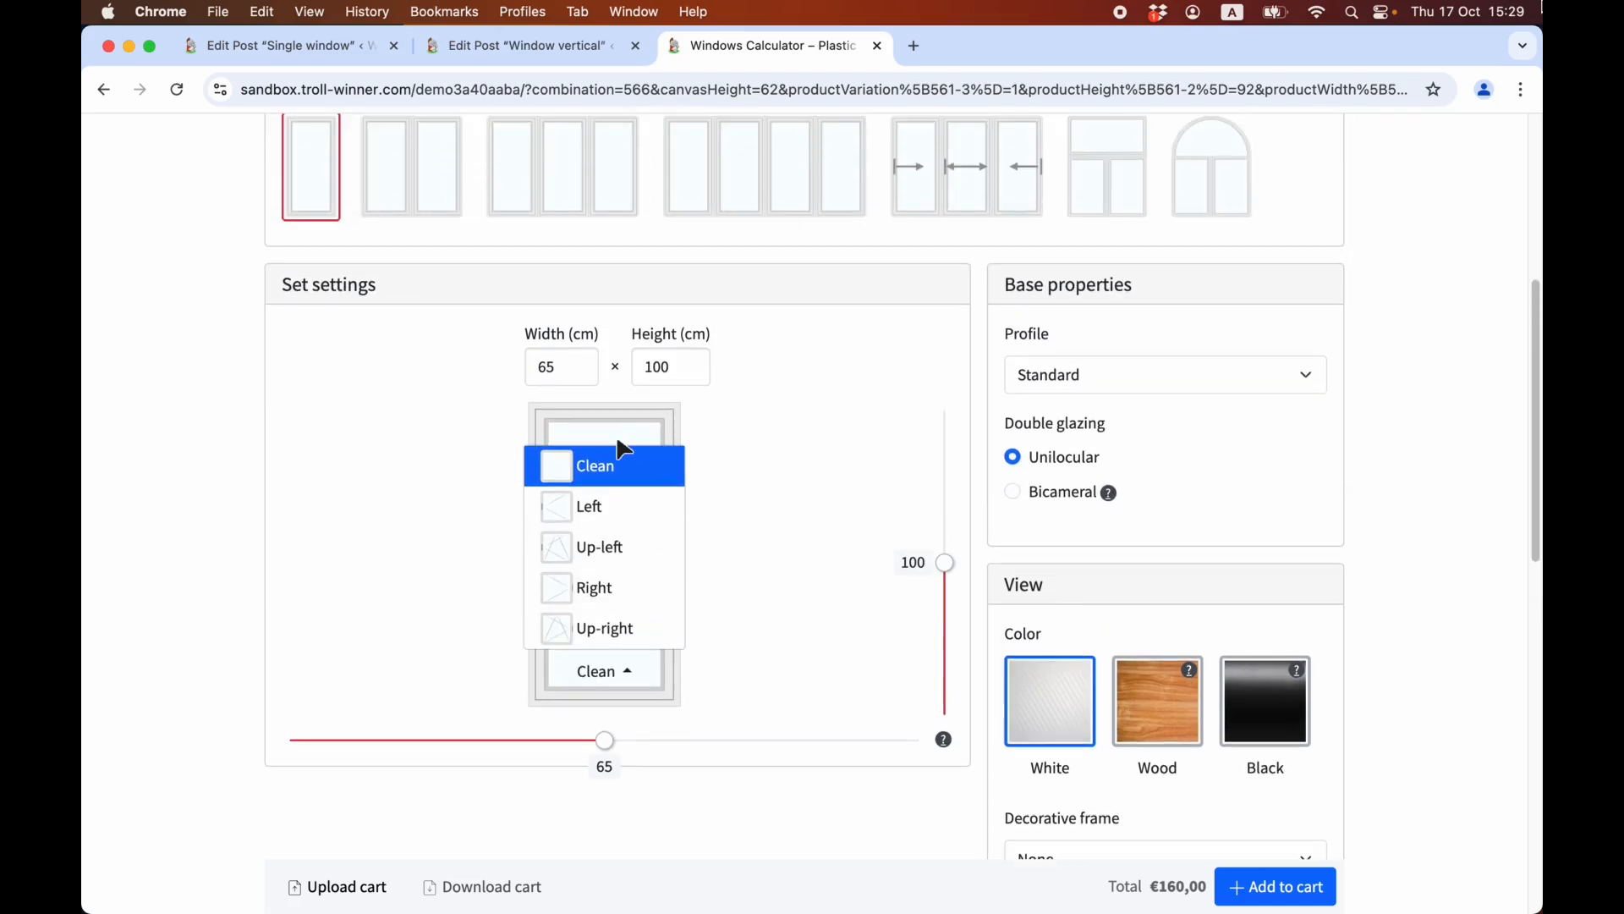
pyautogui.click(595, 501)
# Set the single window's width to 59 cm and its height to 116 cm.
pyautogui.scroll(-3, 530, 602)
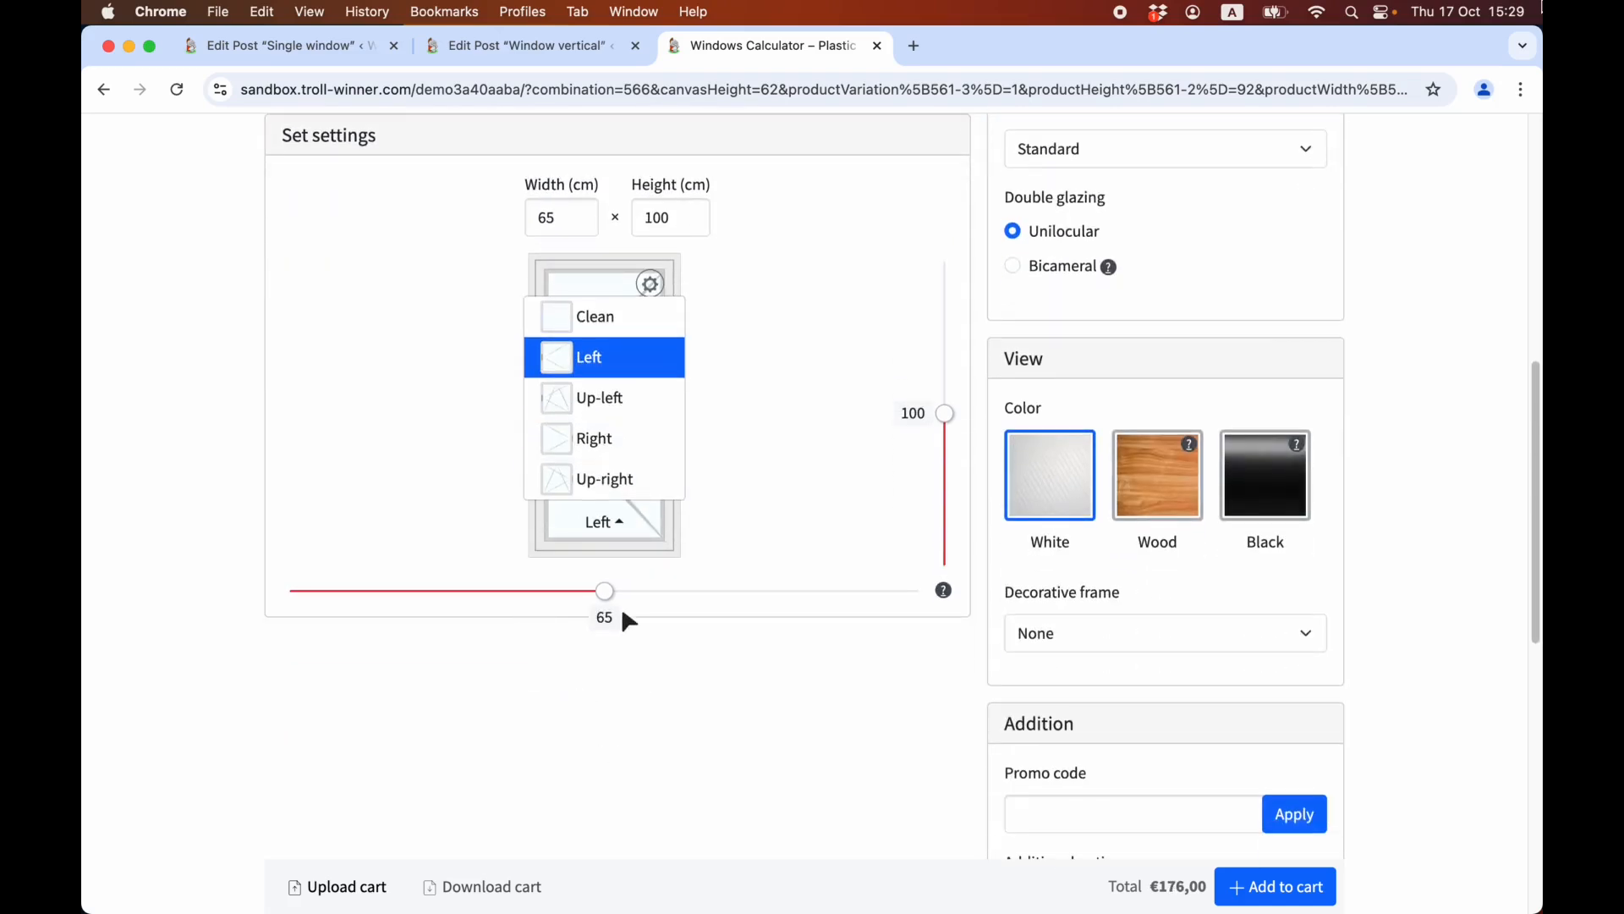
pyautogui.moveTo(602, 592); pyautogui.dragTo(482, 602)
pyautogui.scroll(1, 529, 513)
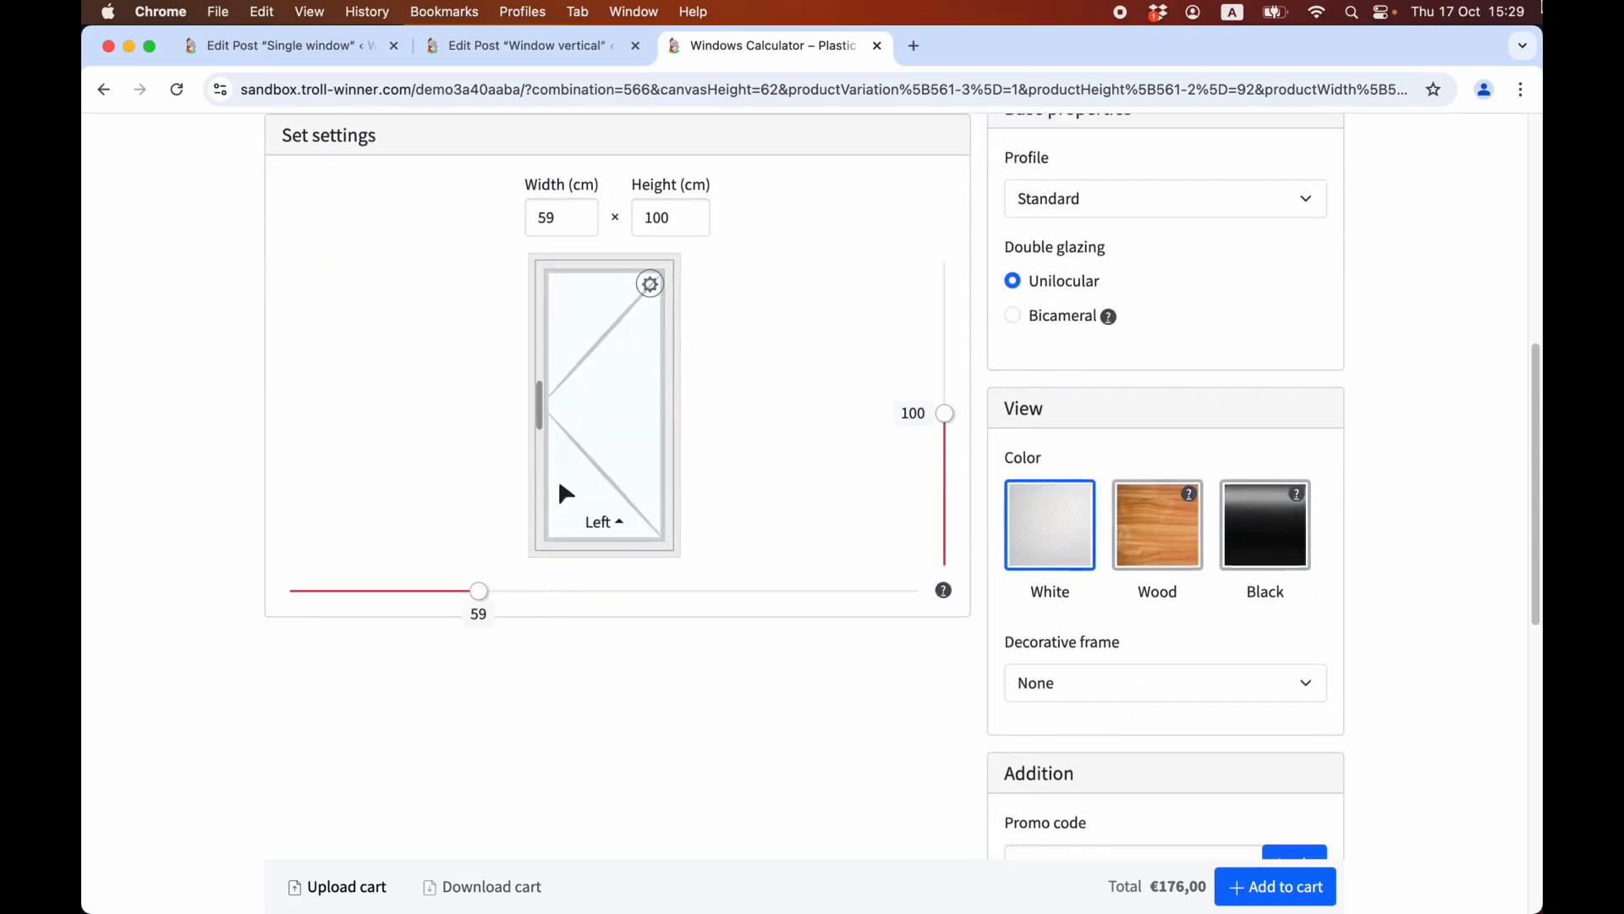
pyautogui.scroll(-5, 955, 326)
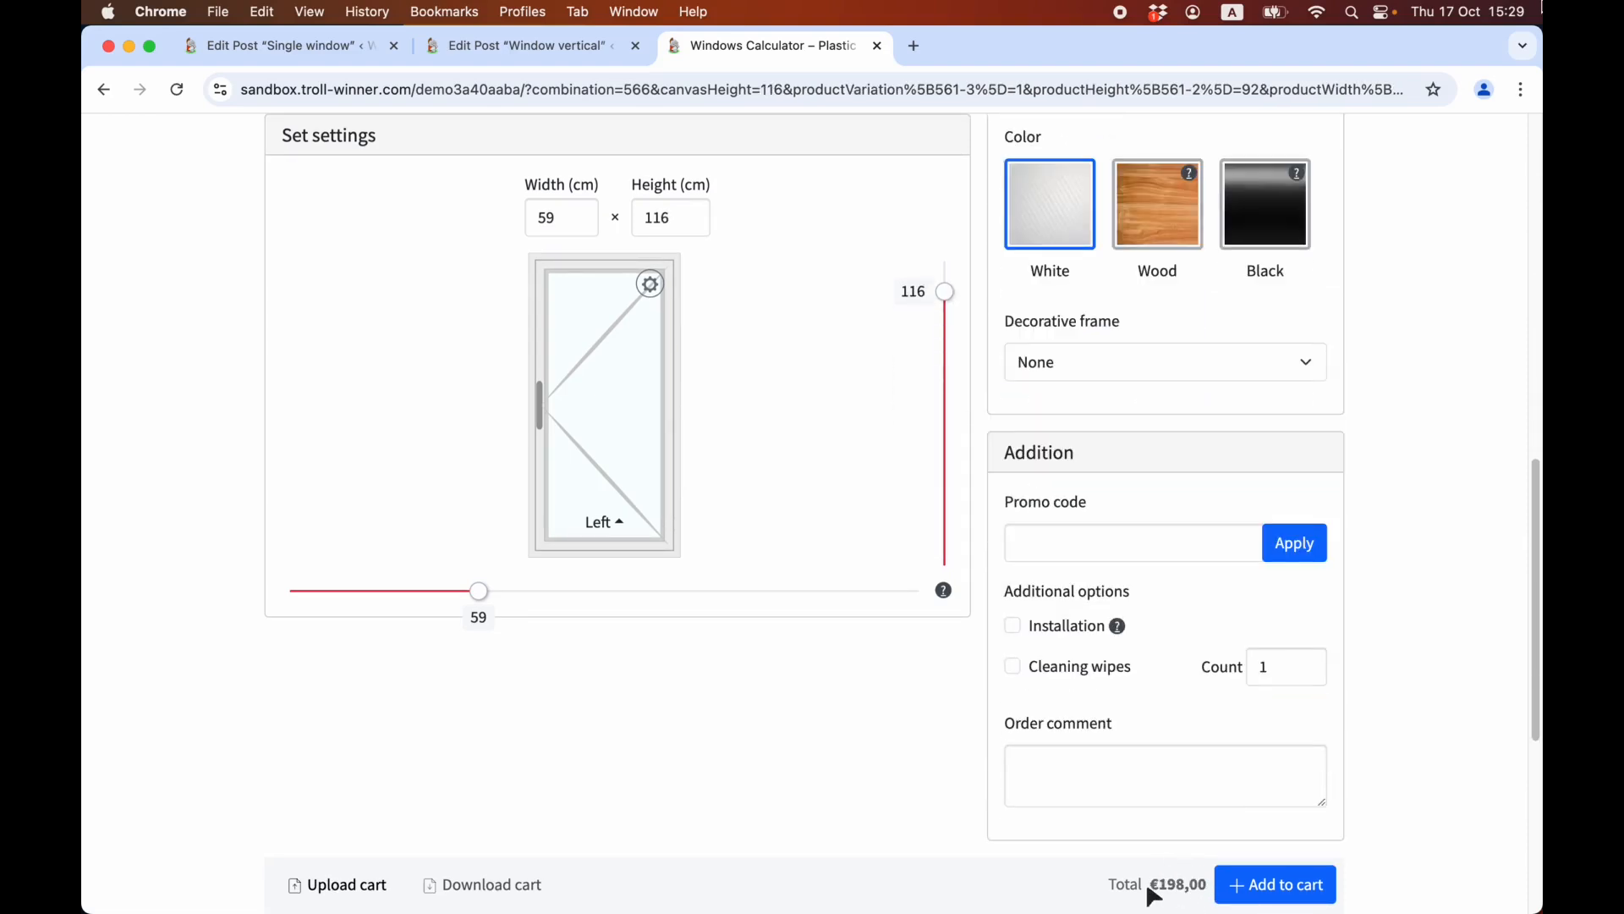
# View the Left variation's prices table in the Window vertical product, then compare it with the front-end total.
pyautogui.hotkey('ctrl', 'shift', 'Tab')
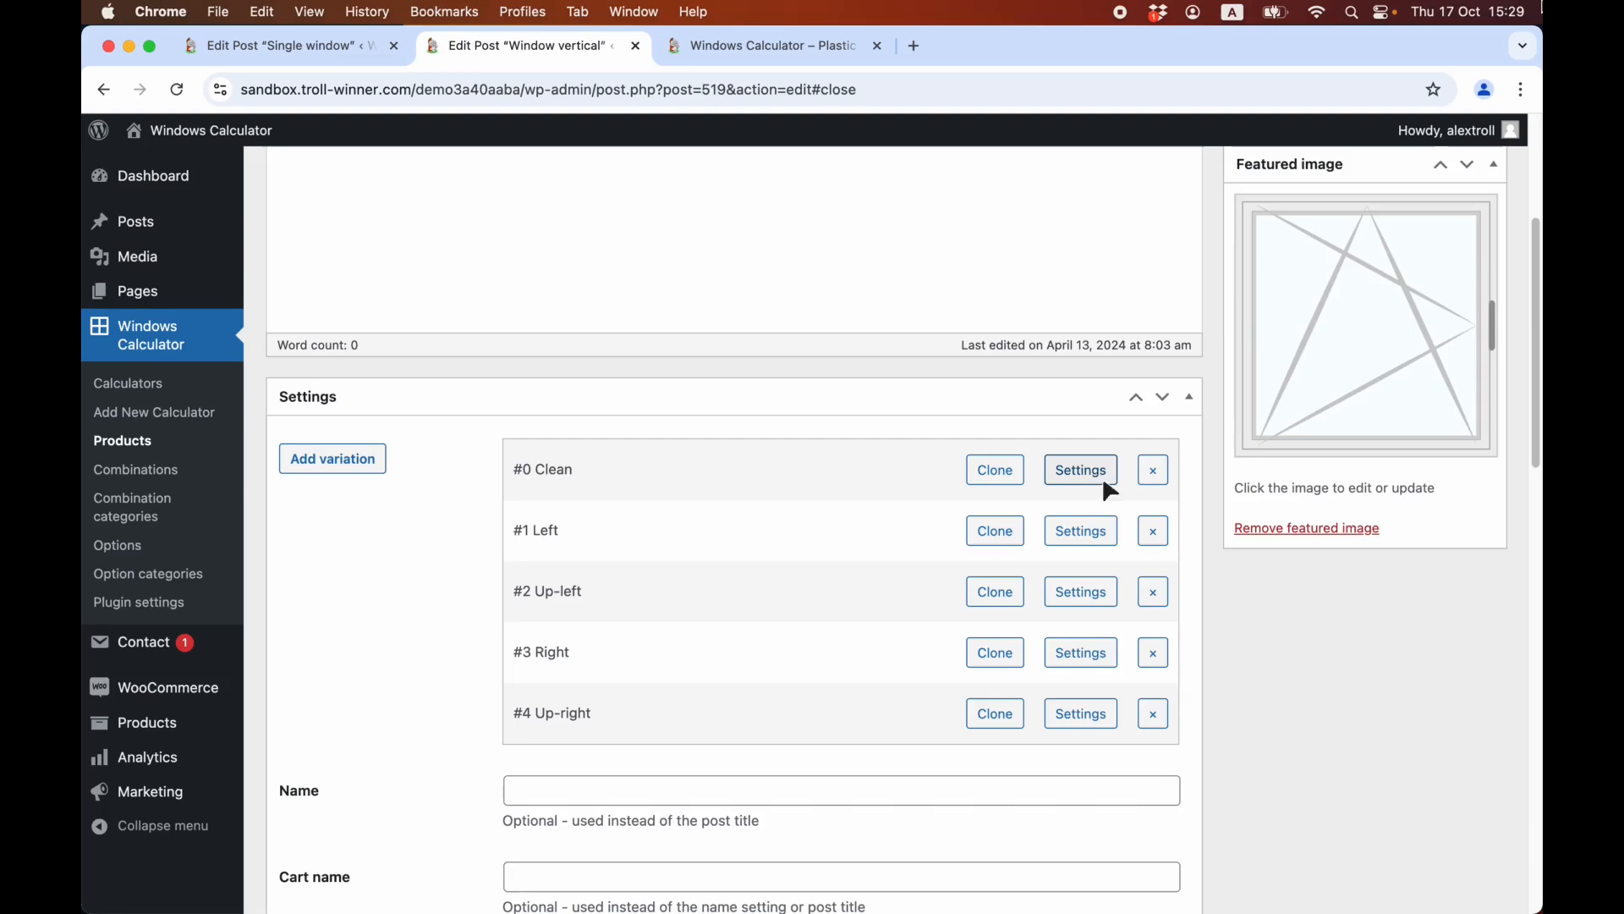
pyautogui.click(1080, 533)
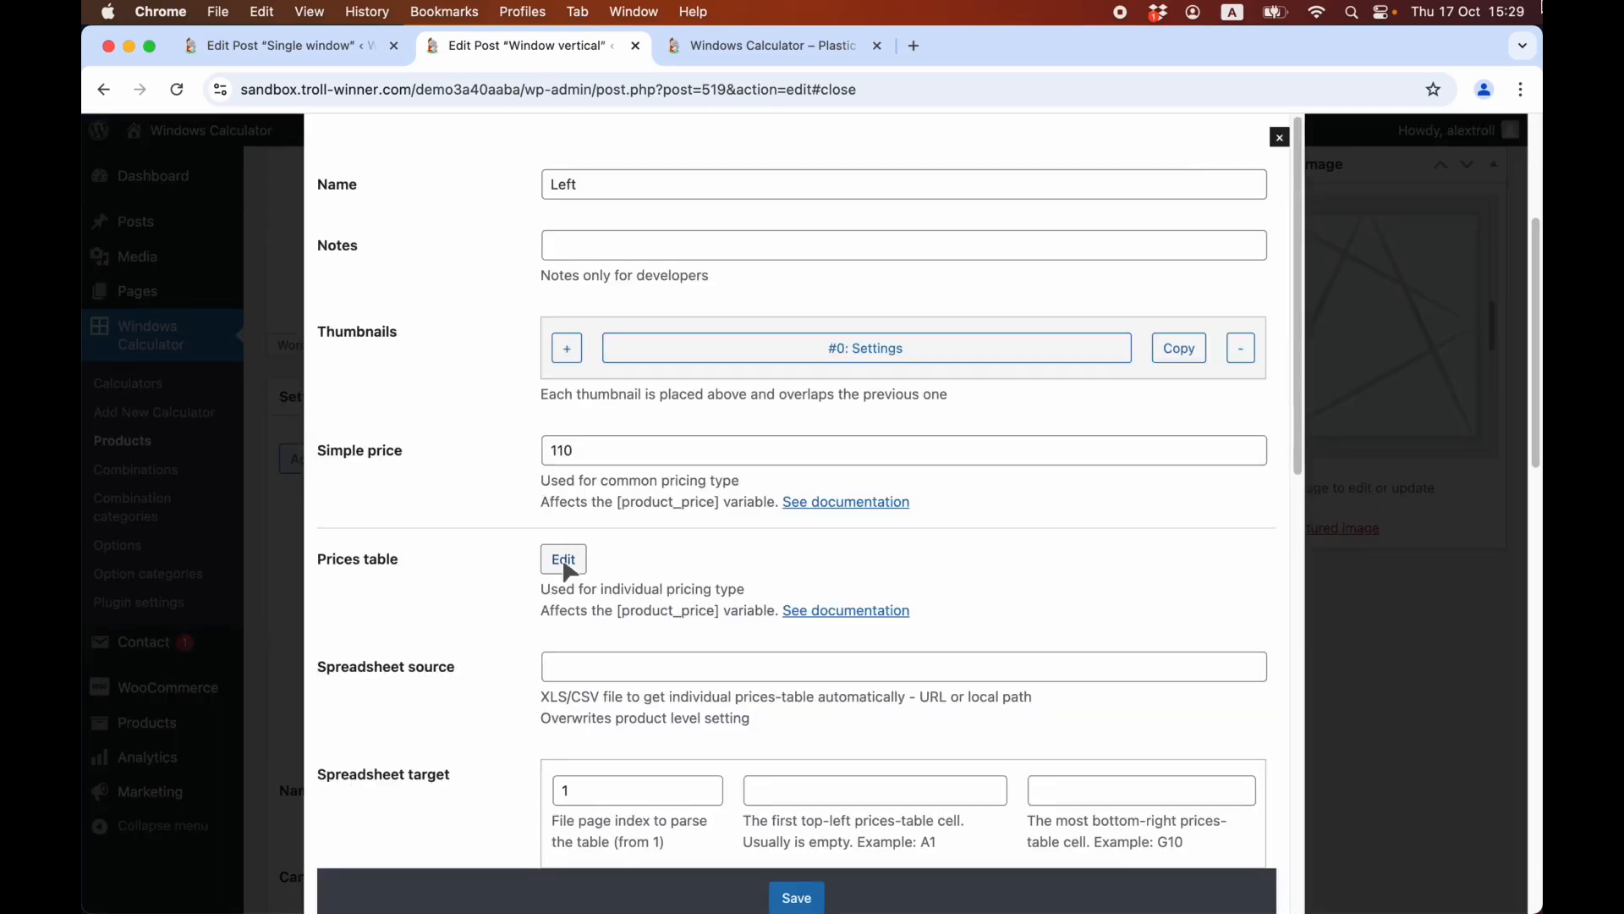
pyautogui.click(563, 560)
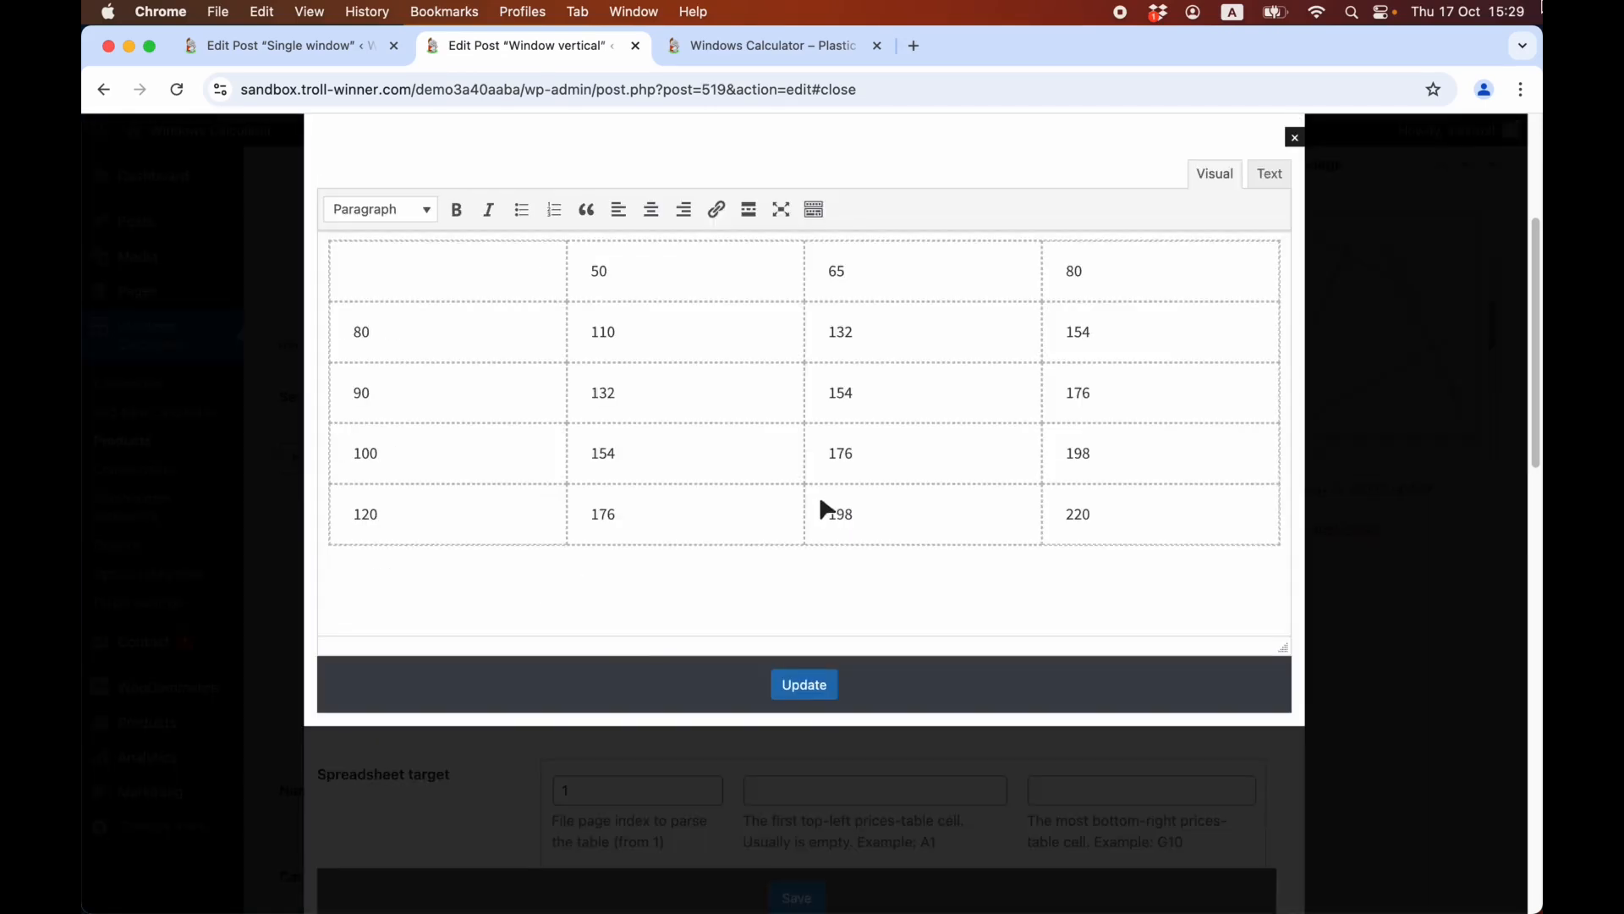
pyautogui.hotkey('ctrl', 'Tab')
pyautogui.scroll(-5, 1222, 838)
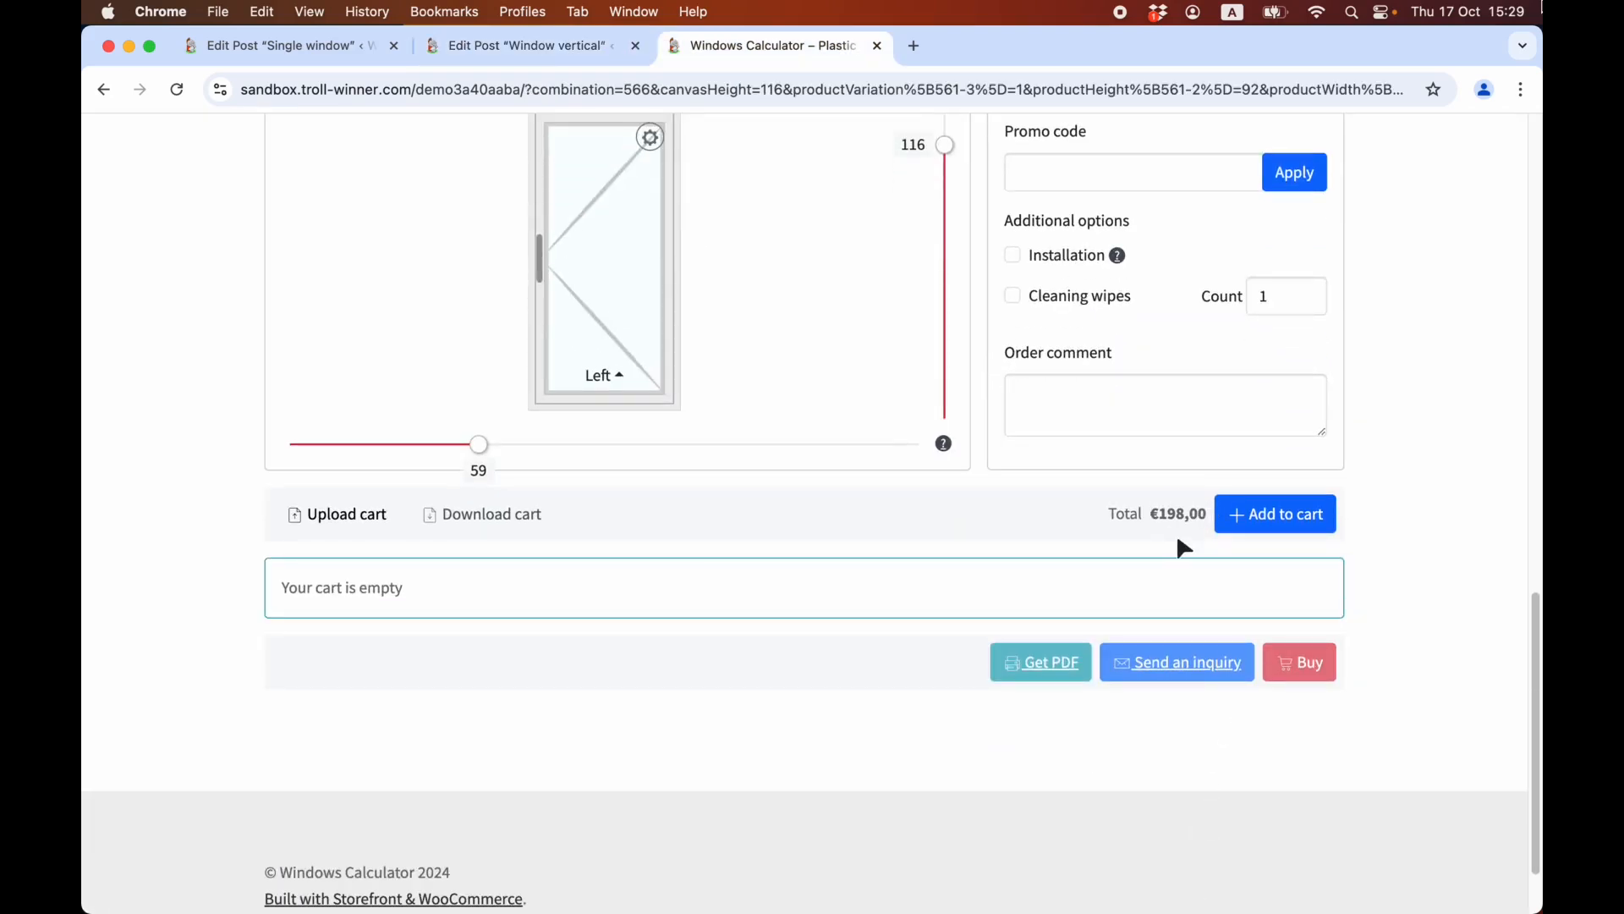
# Return to the admin combinations list, open the Triple window combination and examine the items on its canvas.
pyautogui.hotkey('ctrl', 'Tab')
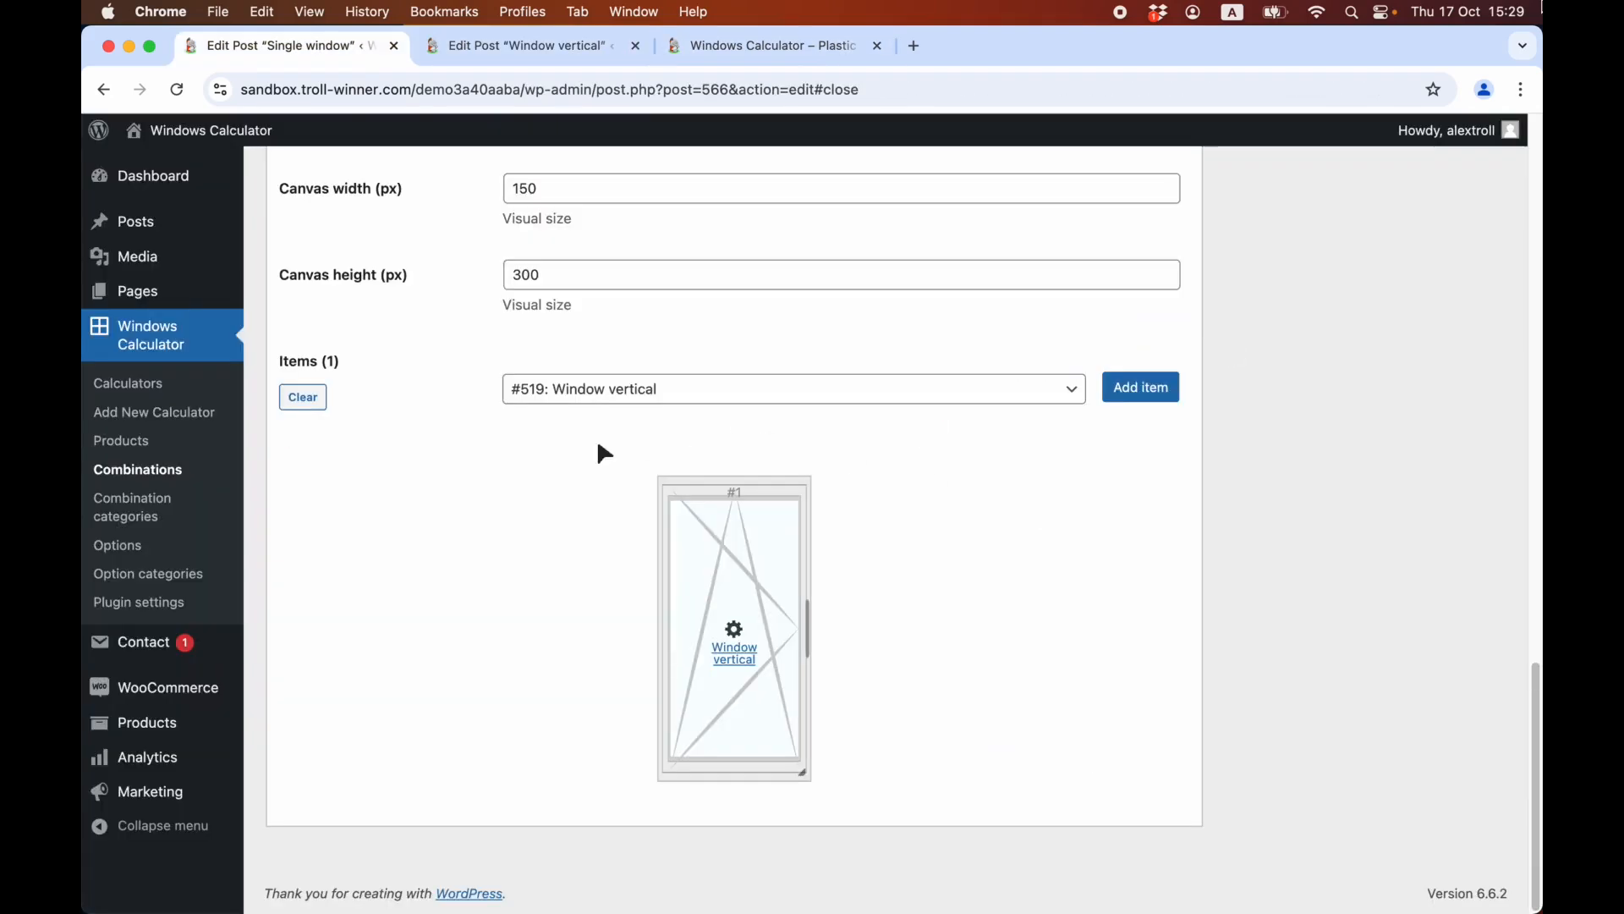
pyautogui.click(171, 480)
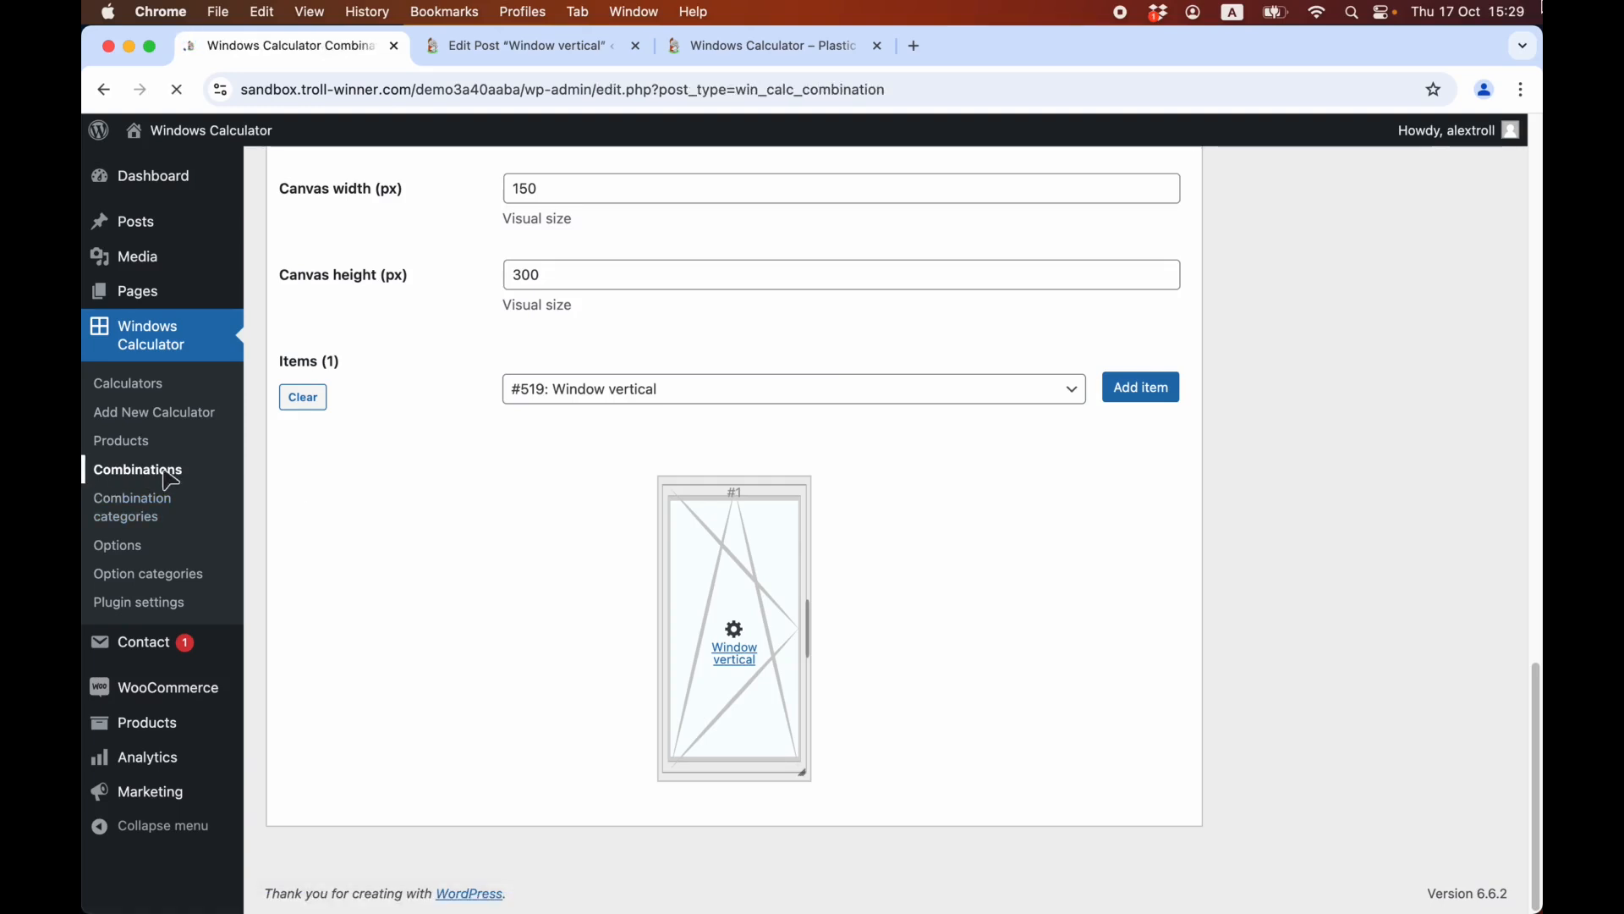
pyautogui.scroll(-4, 171, 480)
pyautogui.scroll(-1, 167, 440)
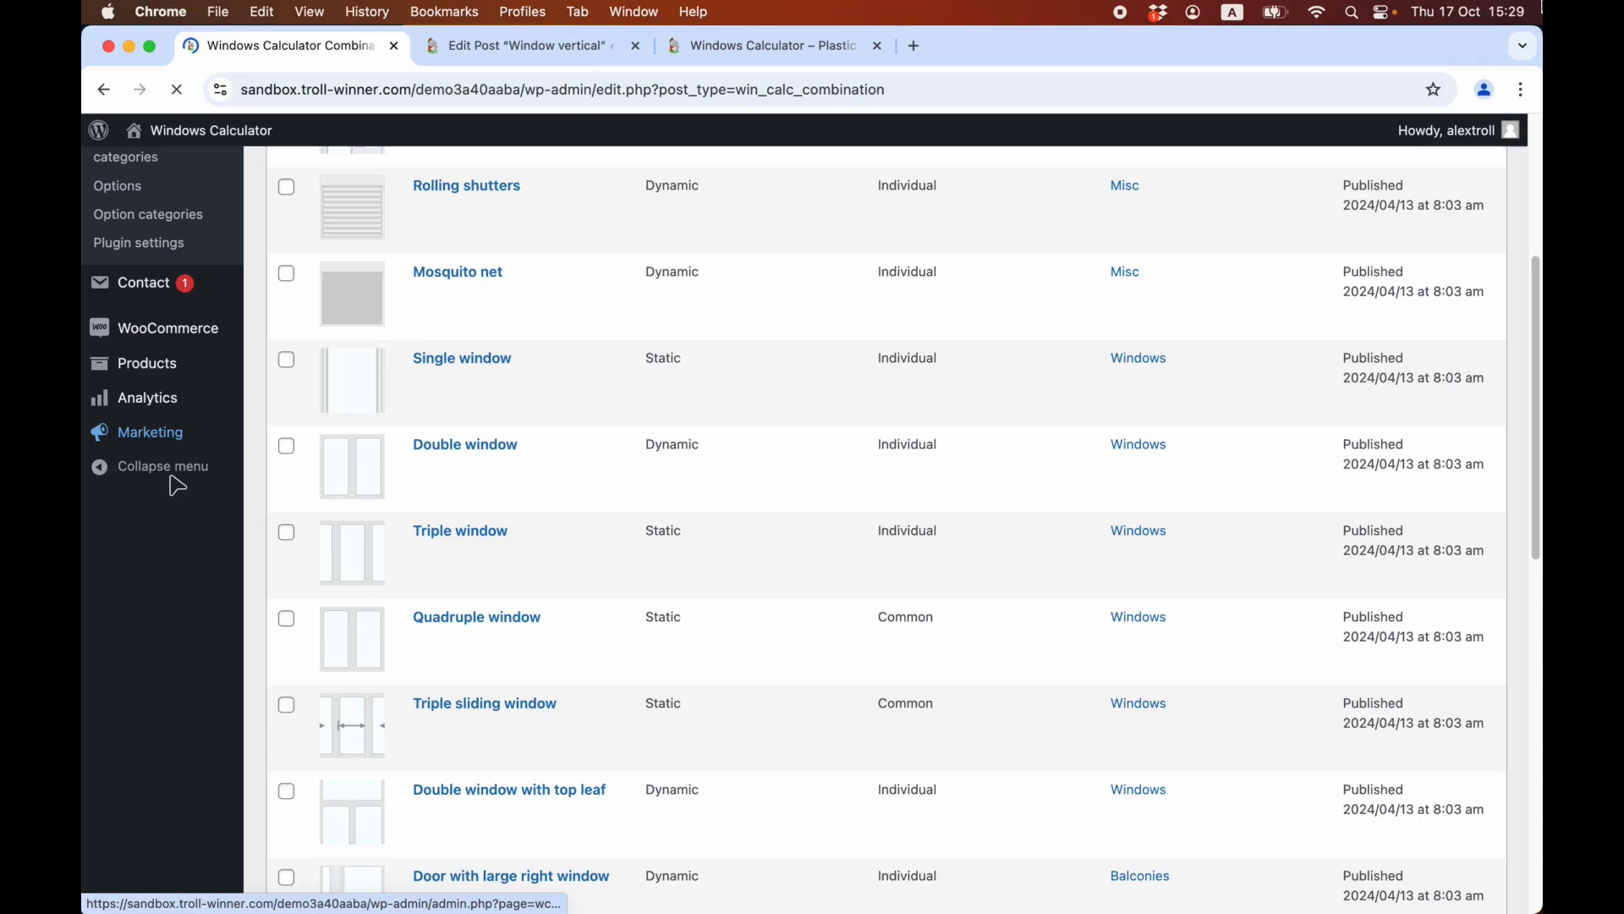
pyautogui.click(465, 533)
pyautogui.scroll(-10, 464, 569)
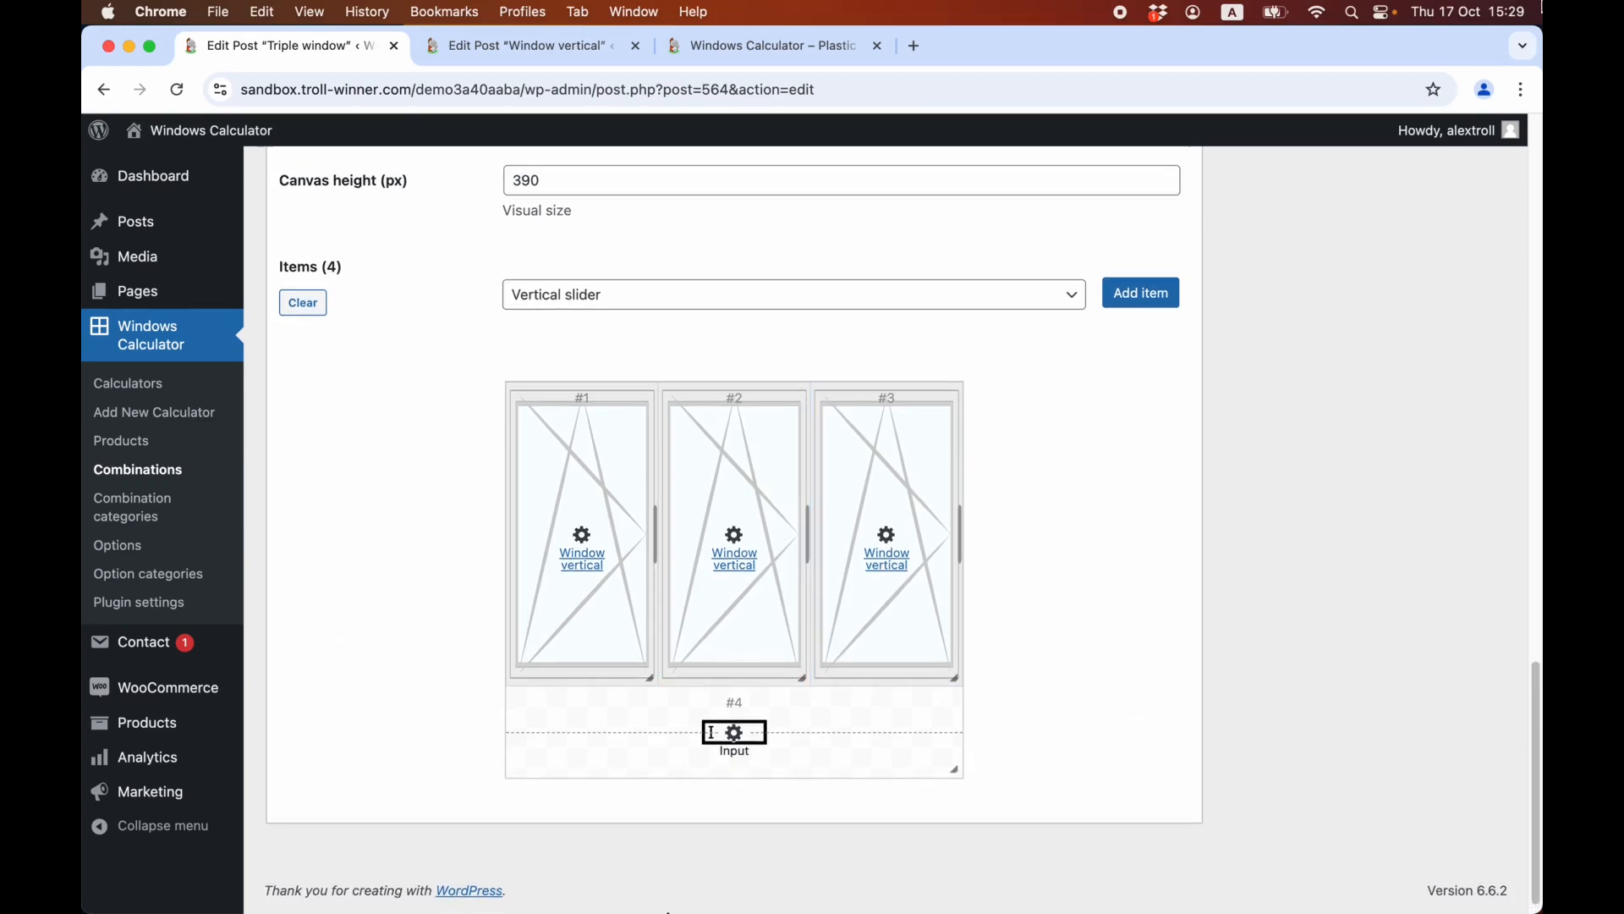
pyautogui.scroll(-1, 729, 761)
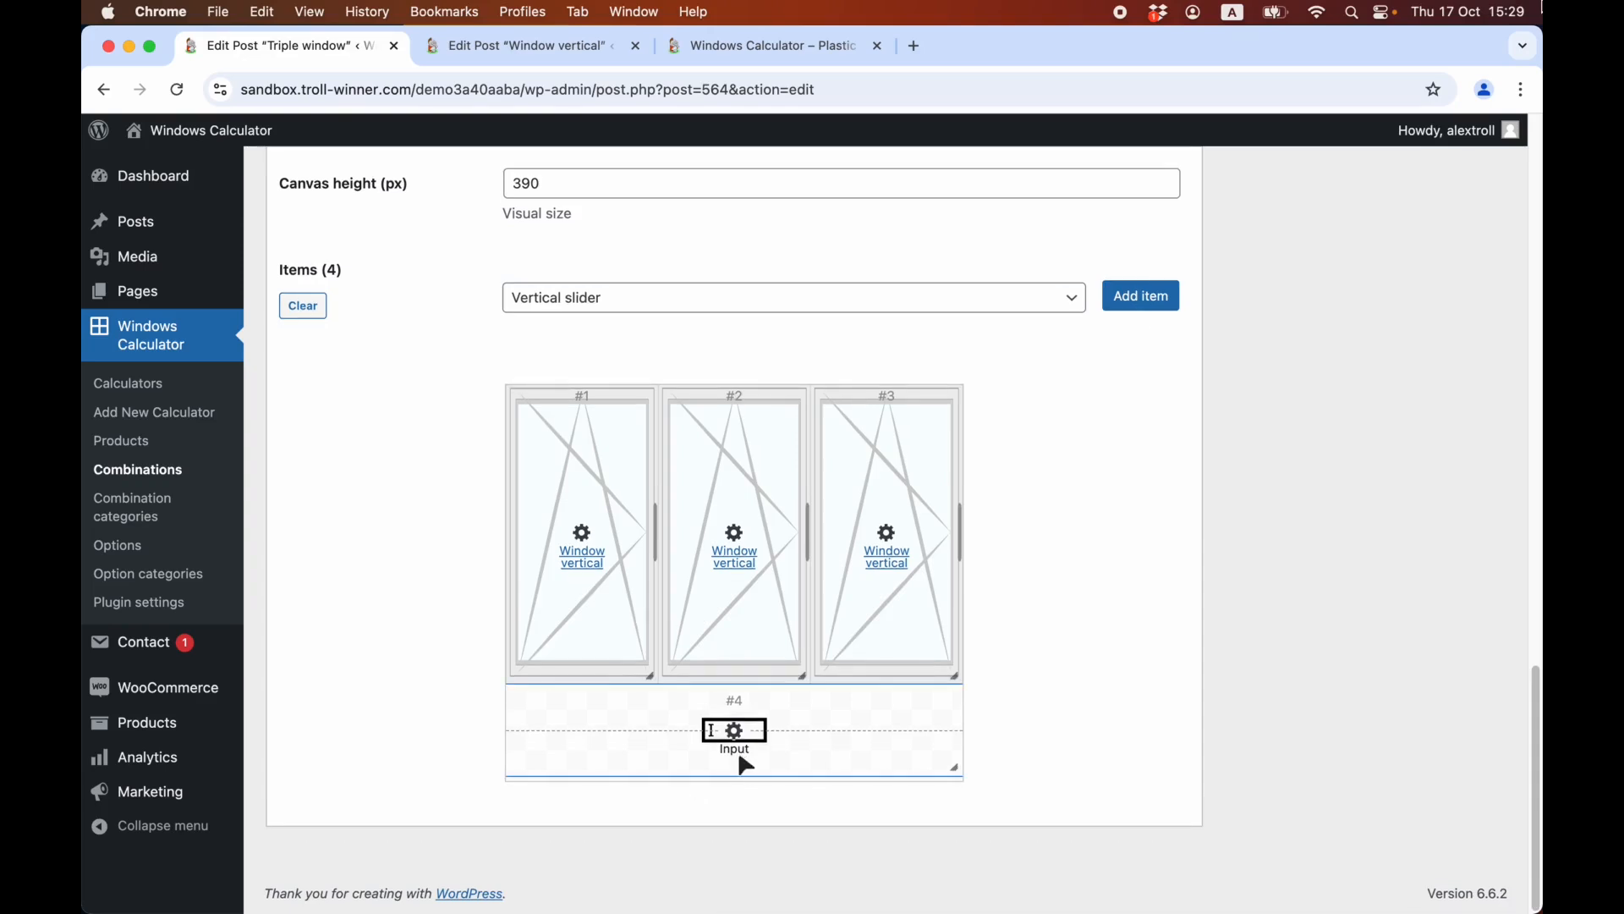
pyautogui.moveTo(747, 750)
# Select the triple window on the front-end calculator page and set its first section's width to 76.
pyautogui.press('super+3')
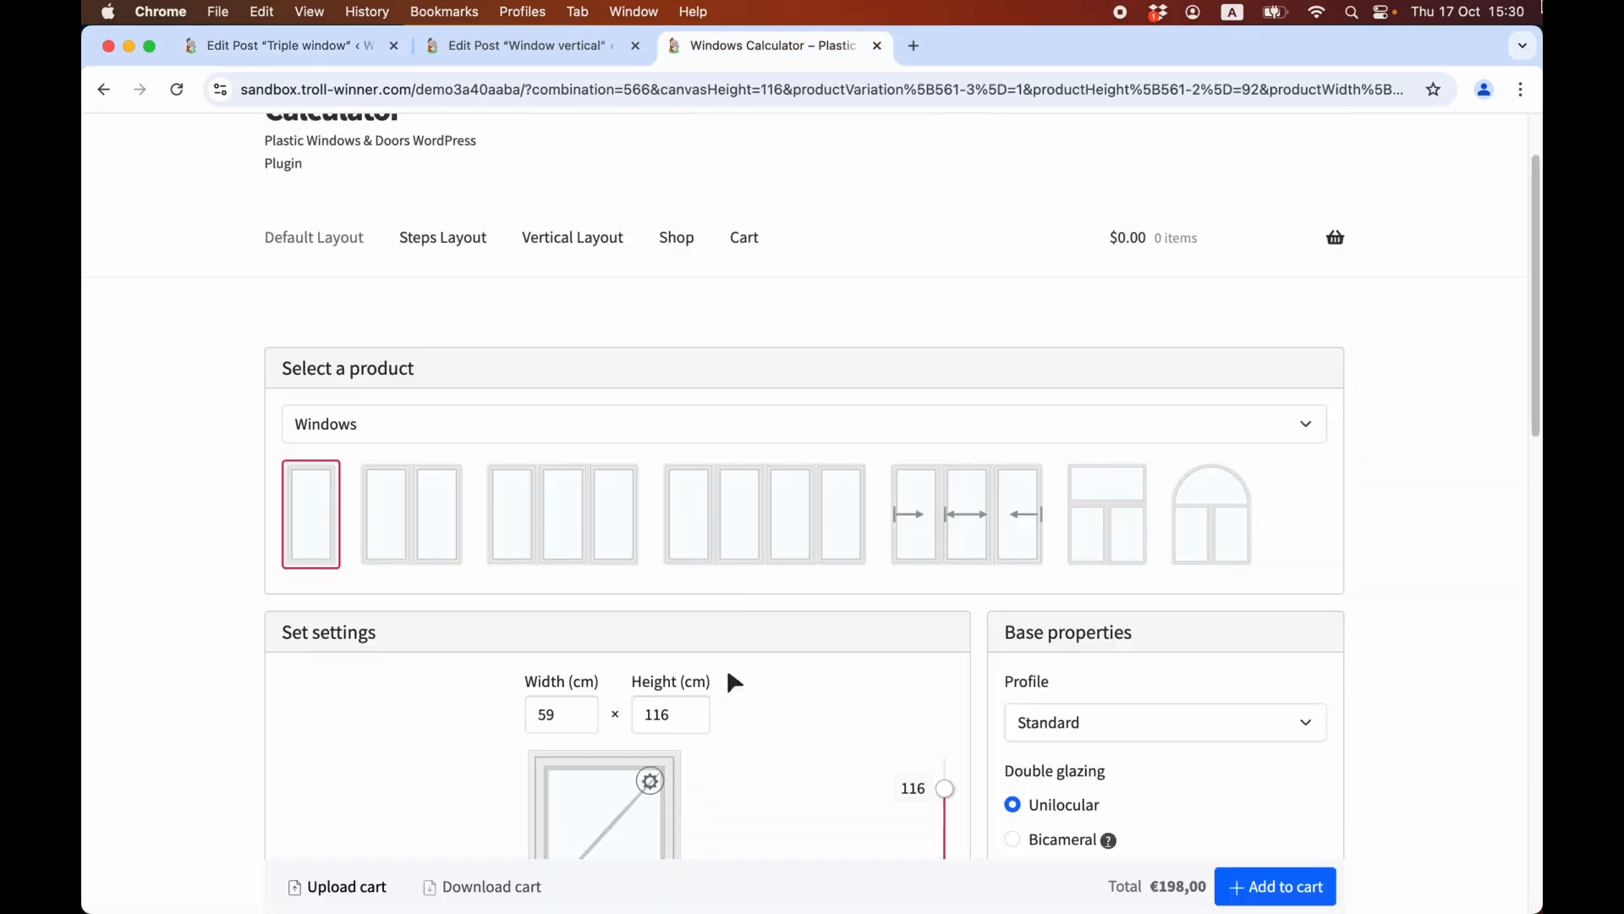
pyautogui.click(556, 501)
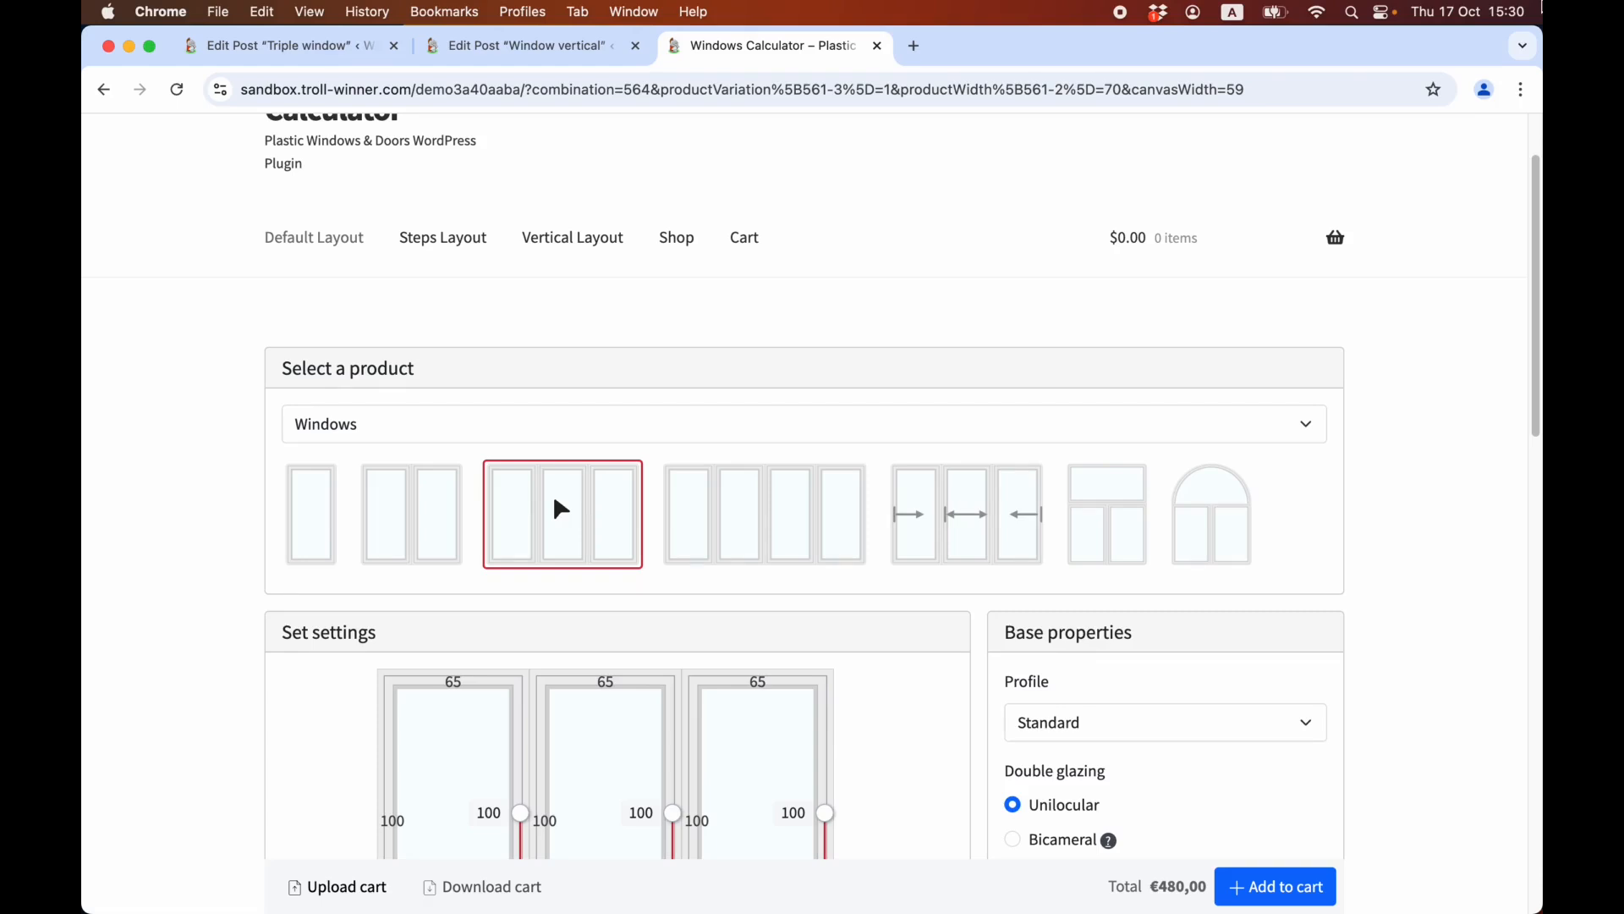
pyautogui.scroll(-5, 561, 507)
pyautogui.moveTo(479, 513); pyautogui.dragTo(555, 541)
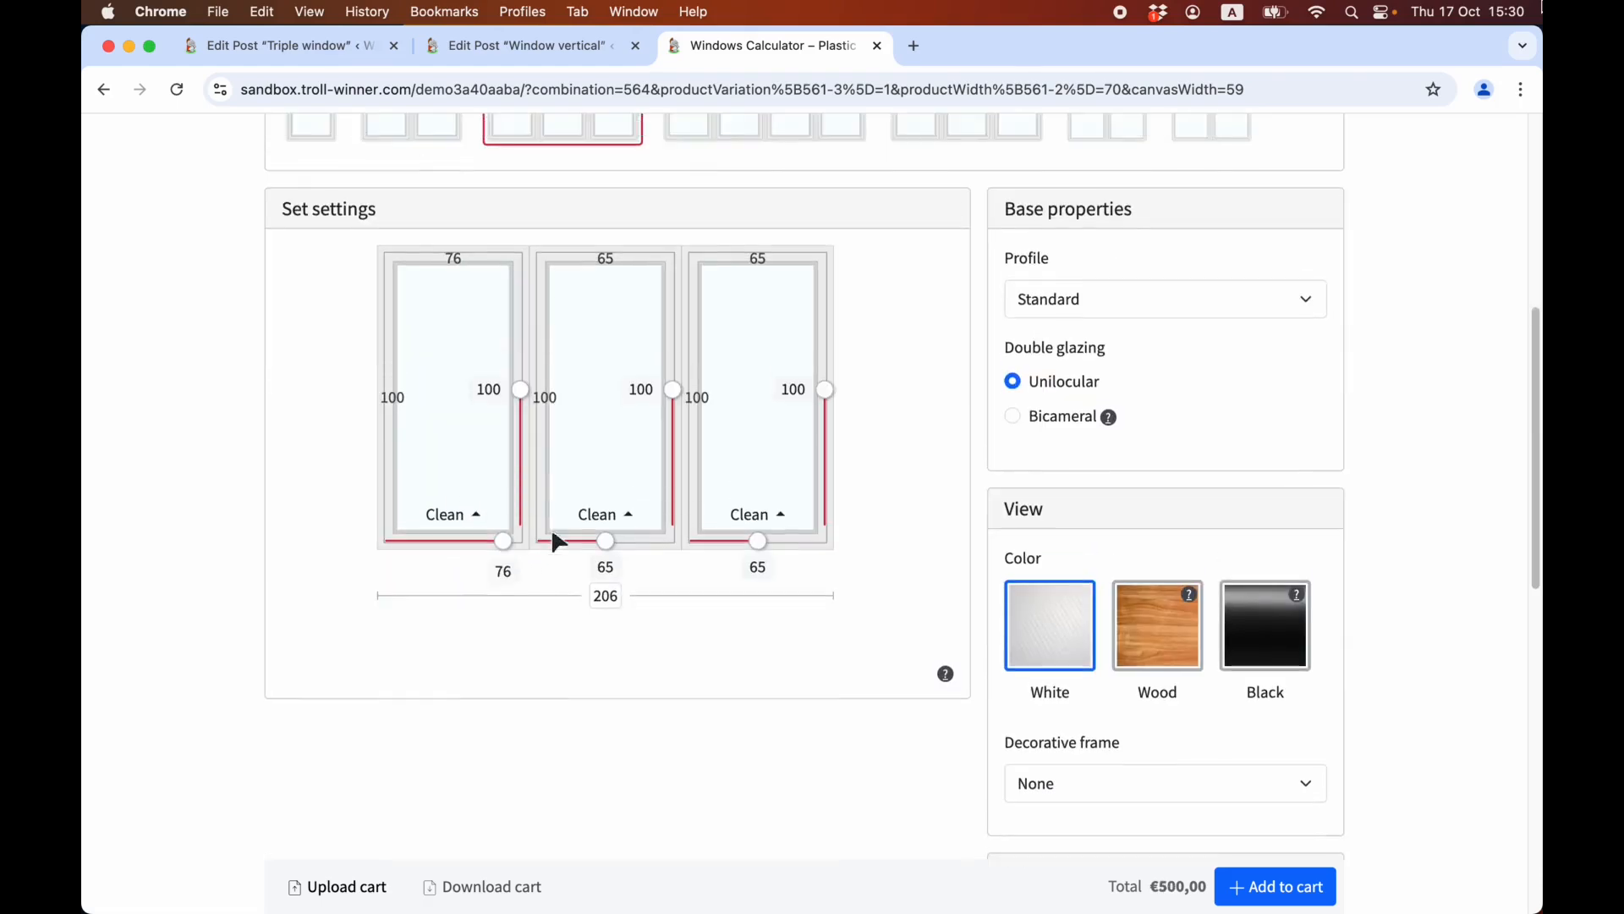
# Set the triple window's middle section to Left with a width of 58, and set the window height to 106.
pyautogui.click(602, 515)
pyautogui.scroll(3, 615, 507)
pyautogui.click(591, 513)
pyautogui.scroll(-3, 689, 581)
pyautogui.moveTo(605, 513); pyautogui.dragTo(678, 472)
pyautogui.scroll(3, 551, 435)
pyautogui.scroll(-5, 1135, 750)
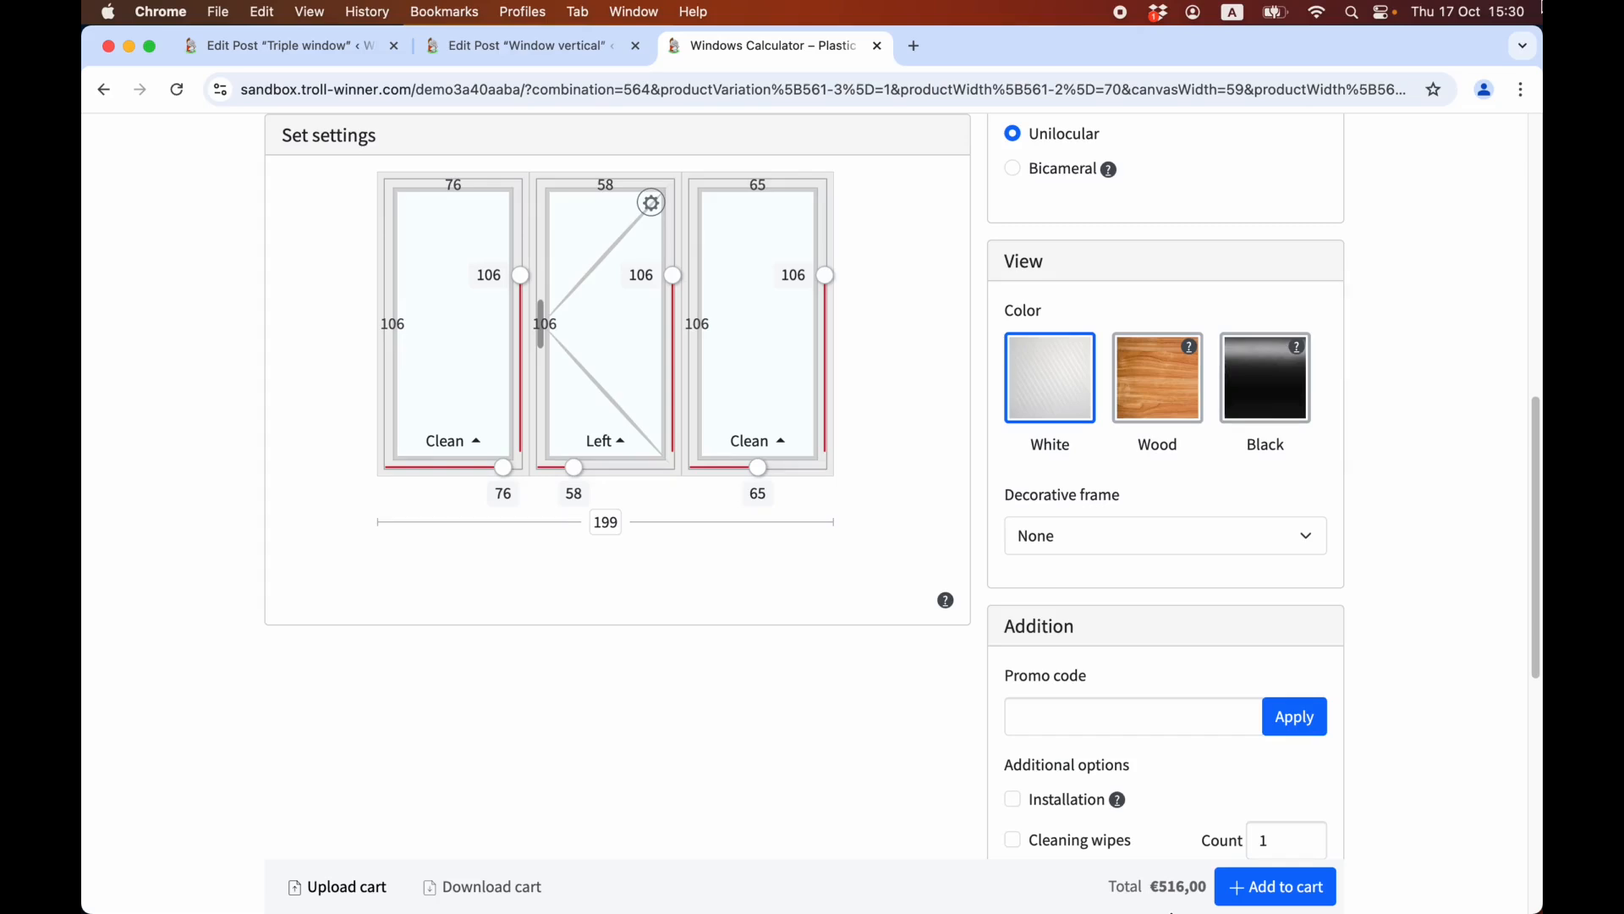
# Review the front-end option groups, then open the Color option in the admin and view its values and type.
pyautogui.scroll(2, 1197, 424)
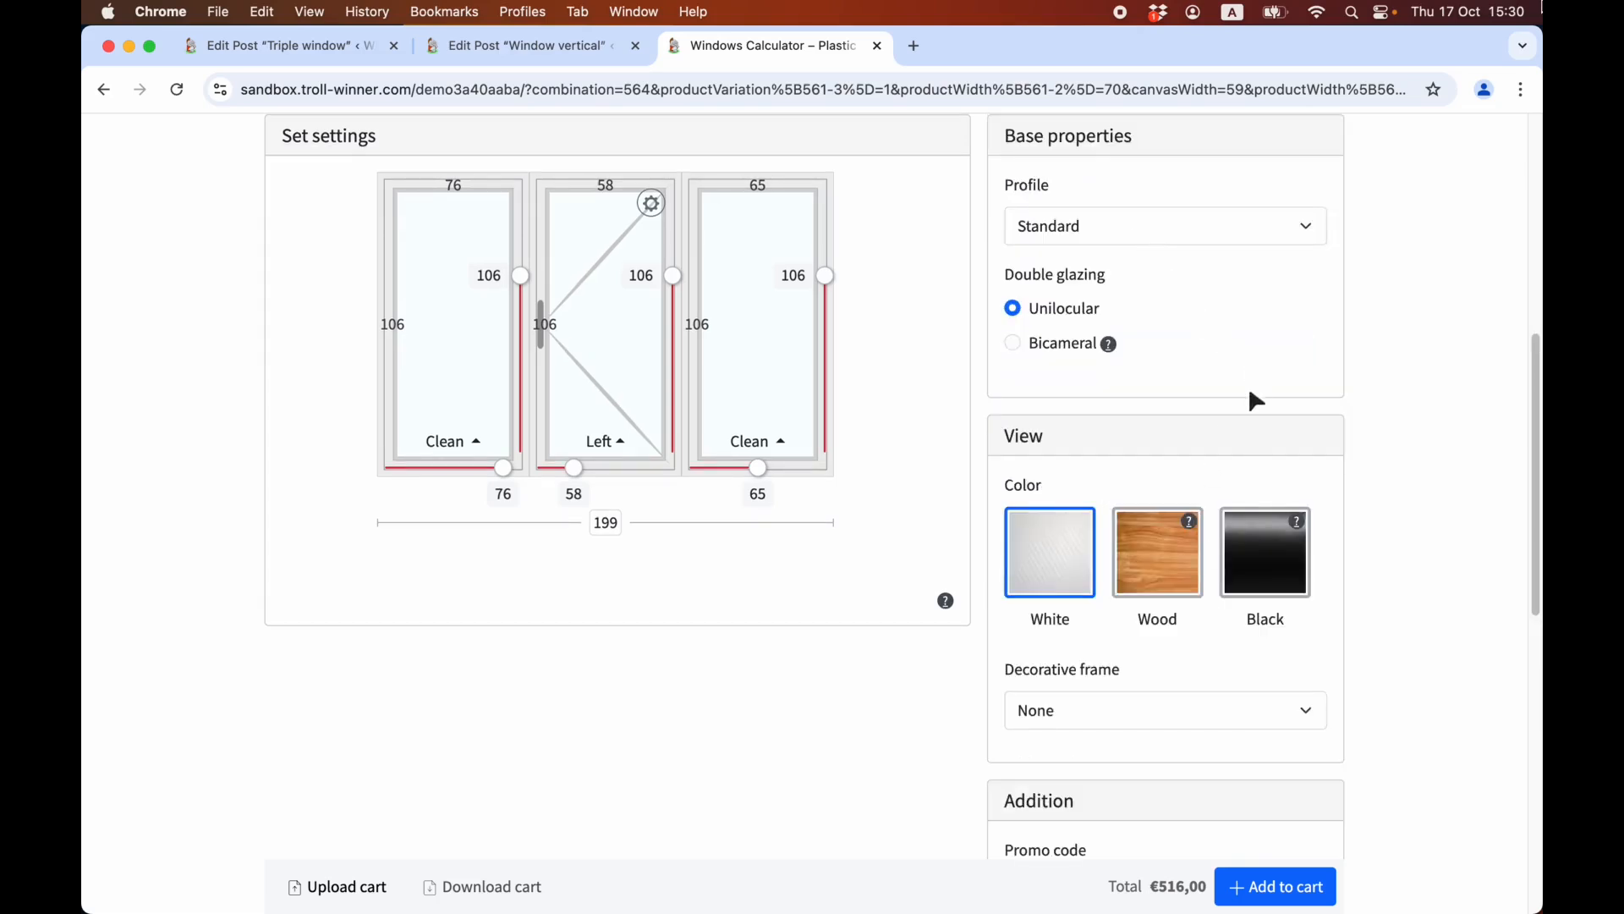
pyautogui.scroll(-1, 1186, 536)
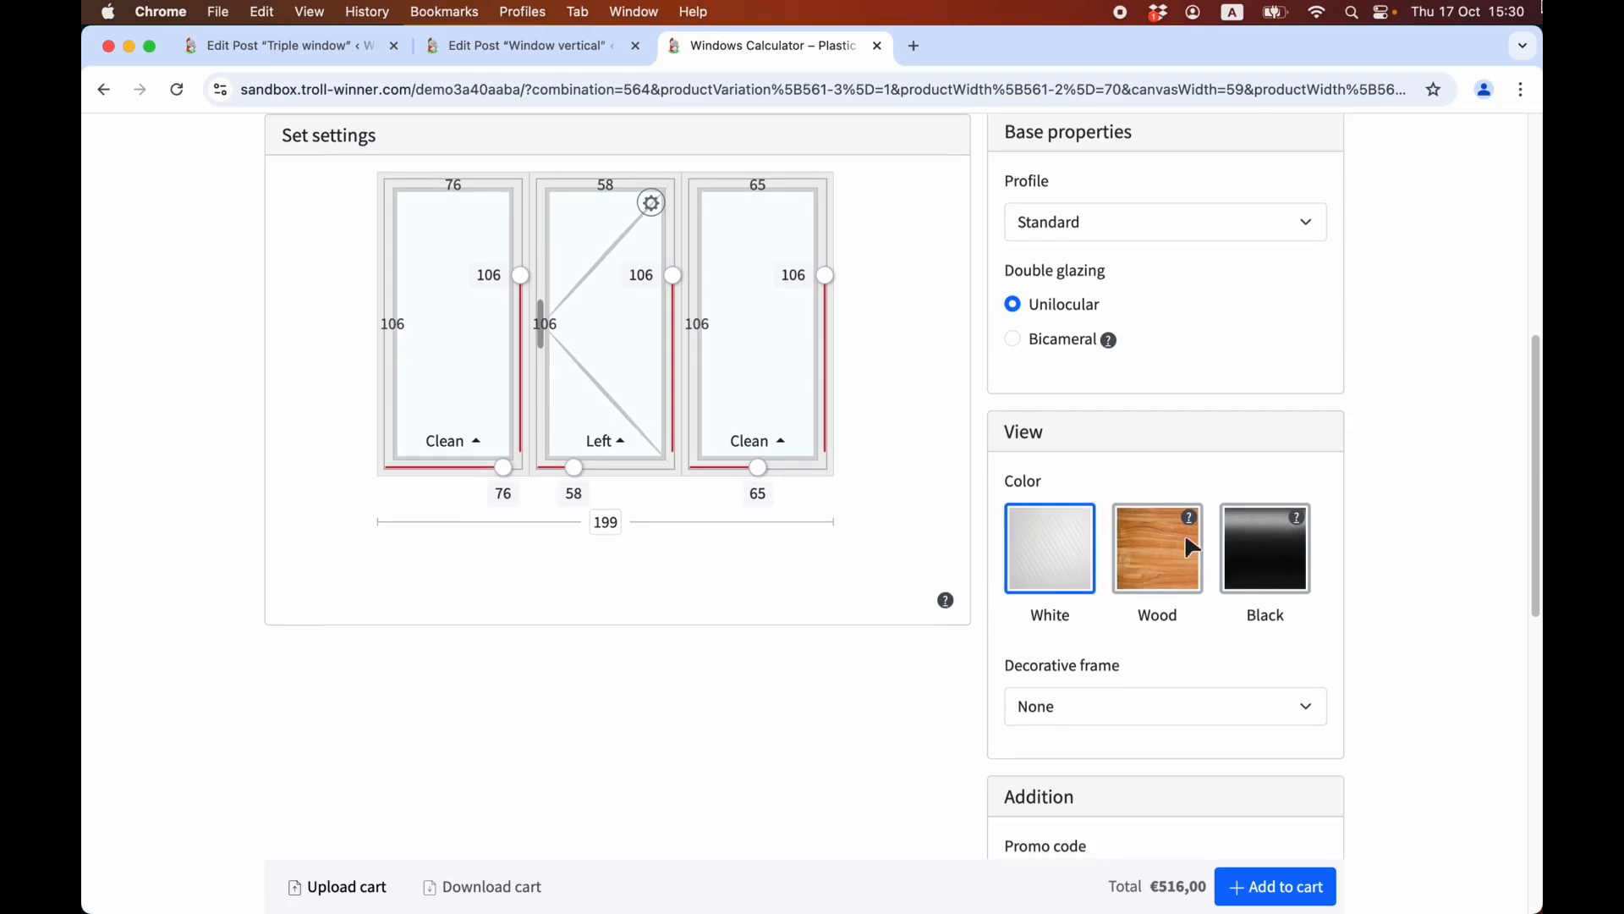
pyautogui.scroll(-1, 1192, 548)
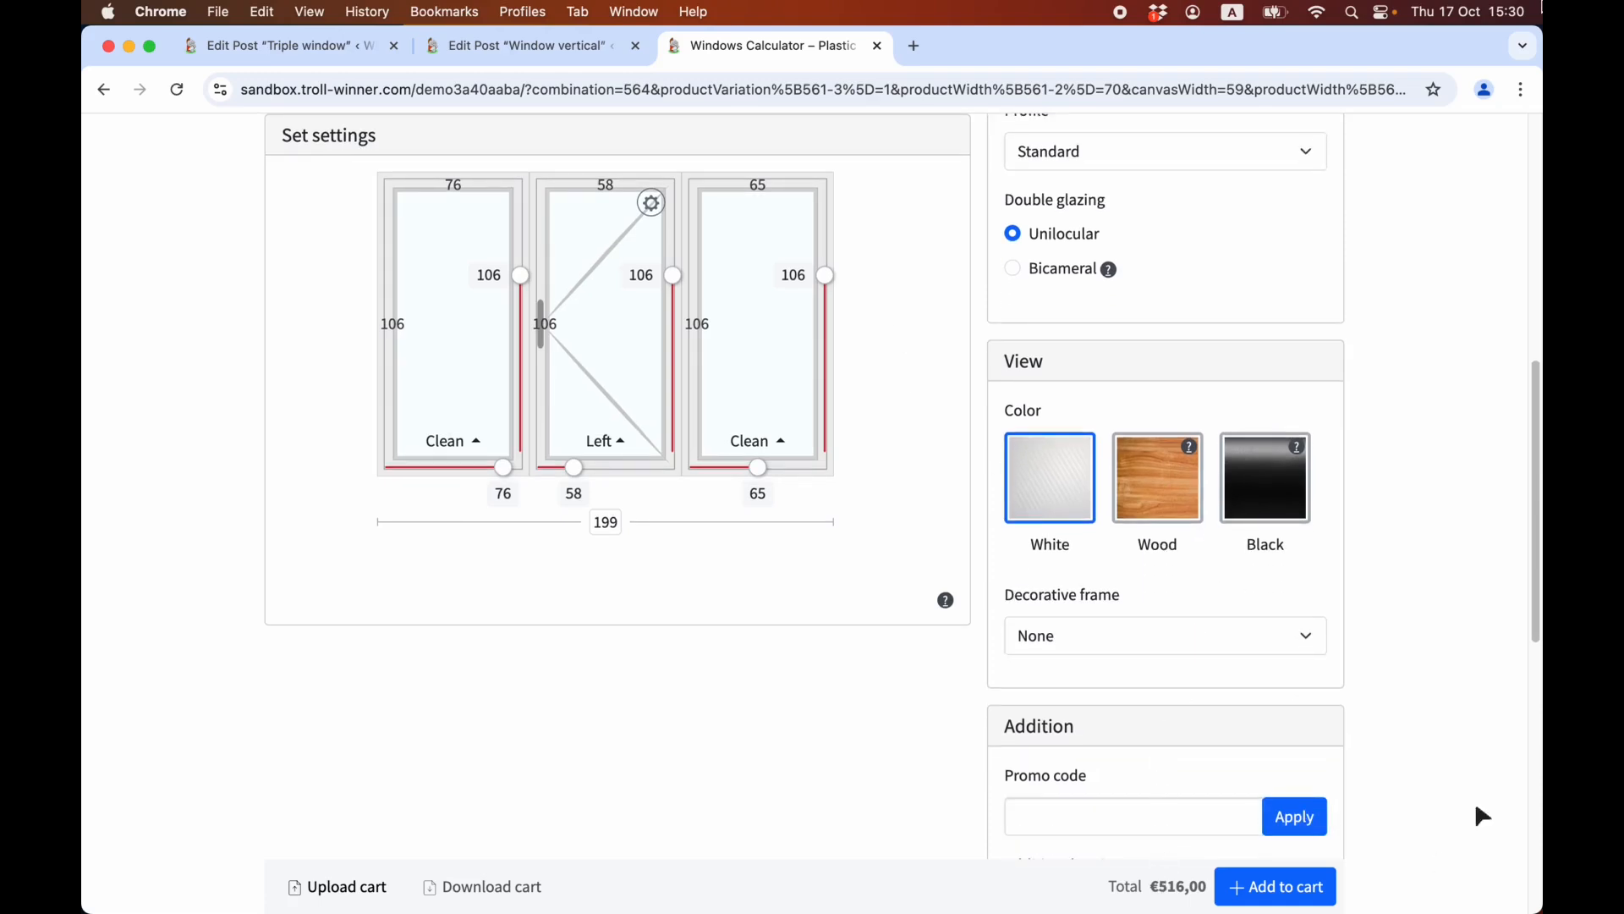
pyautogui.hotkey('ctrl', 'Tab')
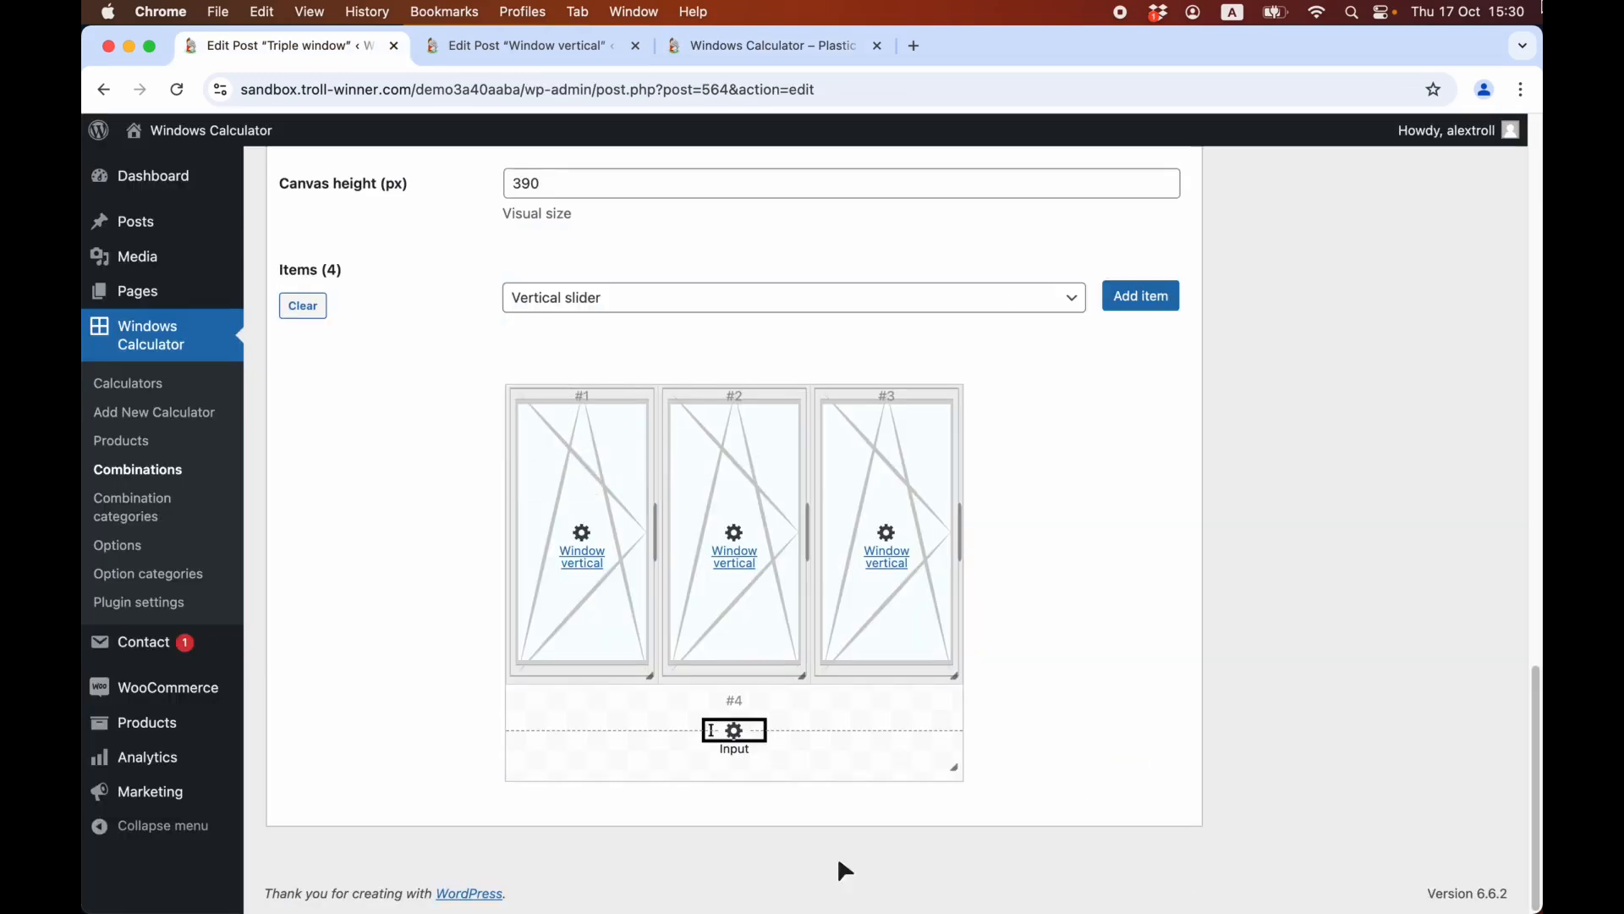
pyautogui.click(172, 559)
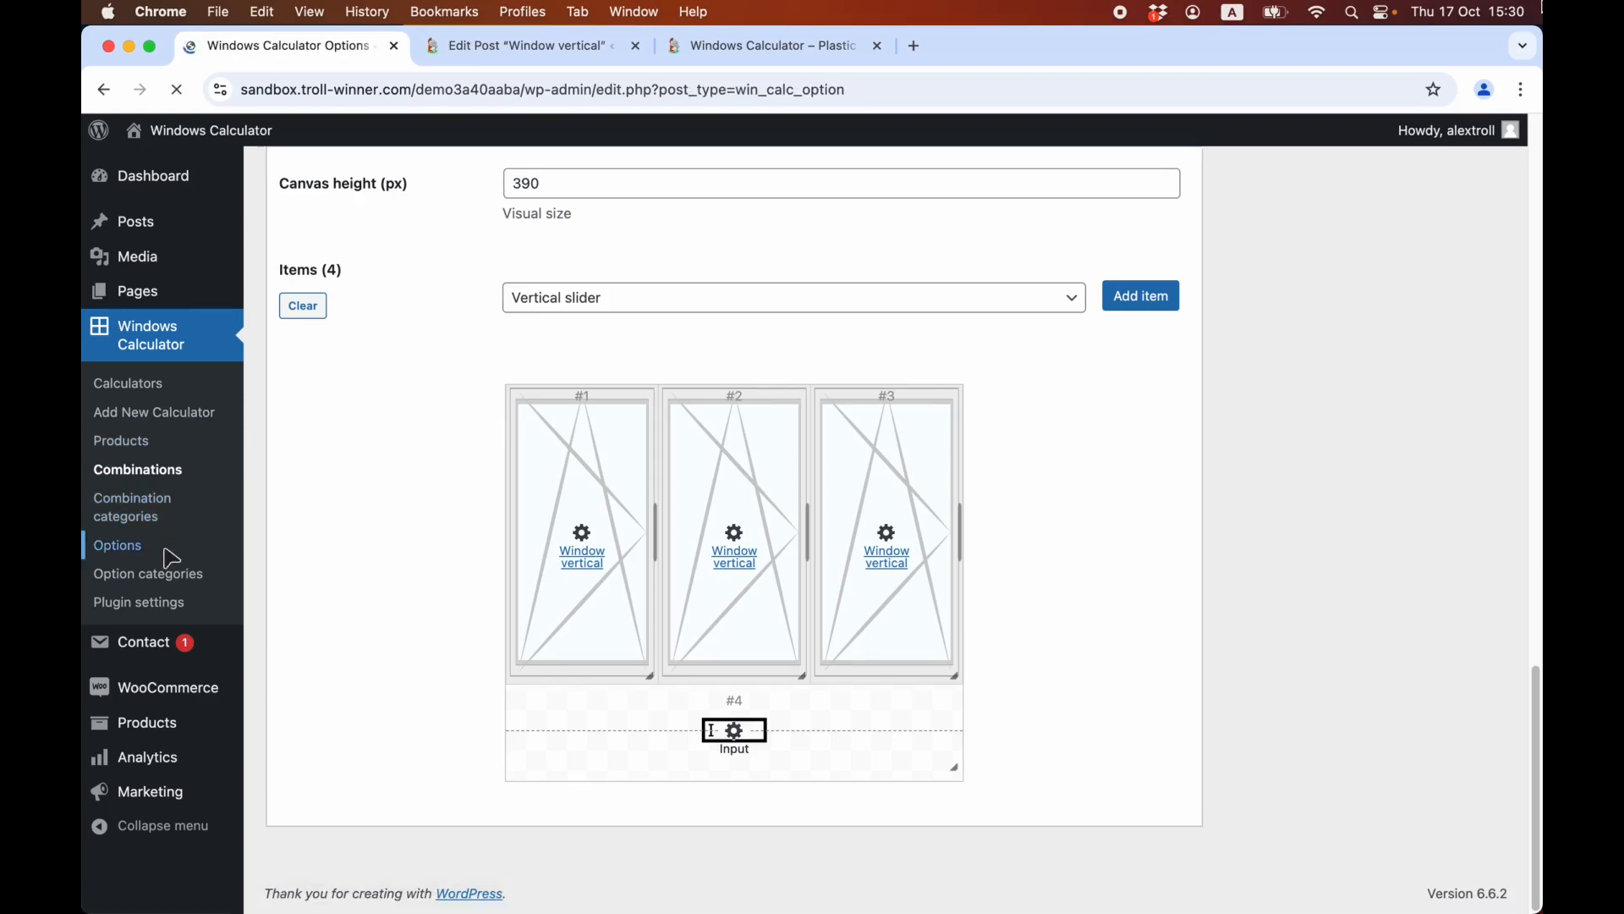
pyautogui.click(330, 352)
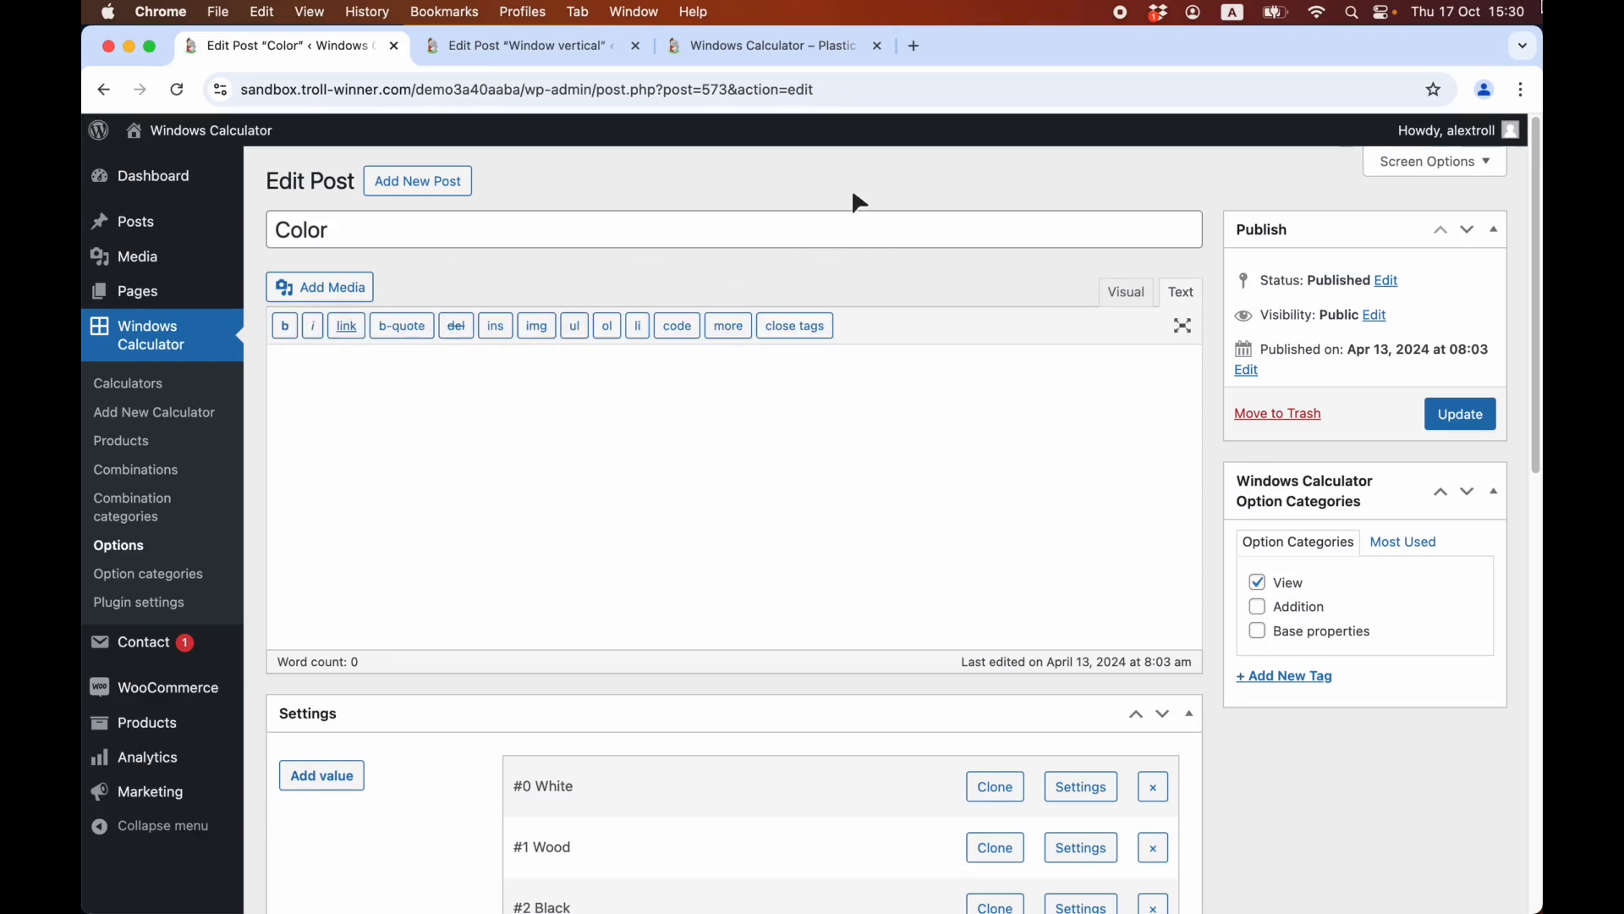
pyautogui.scroll(-5, 830, 262)
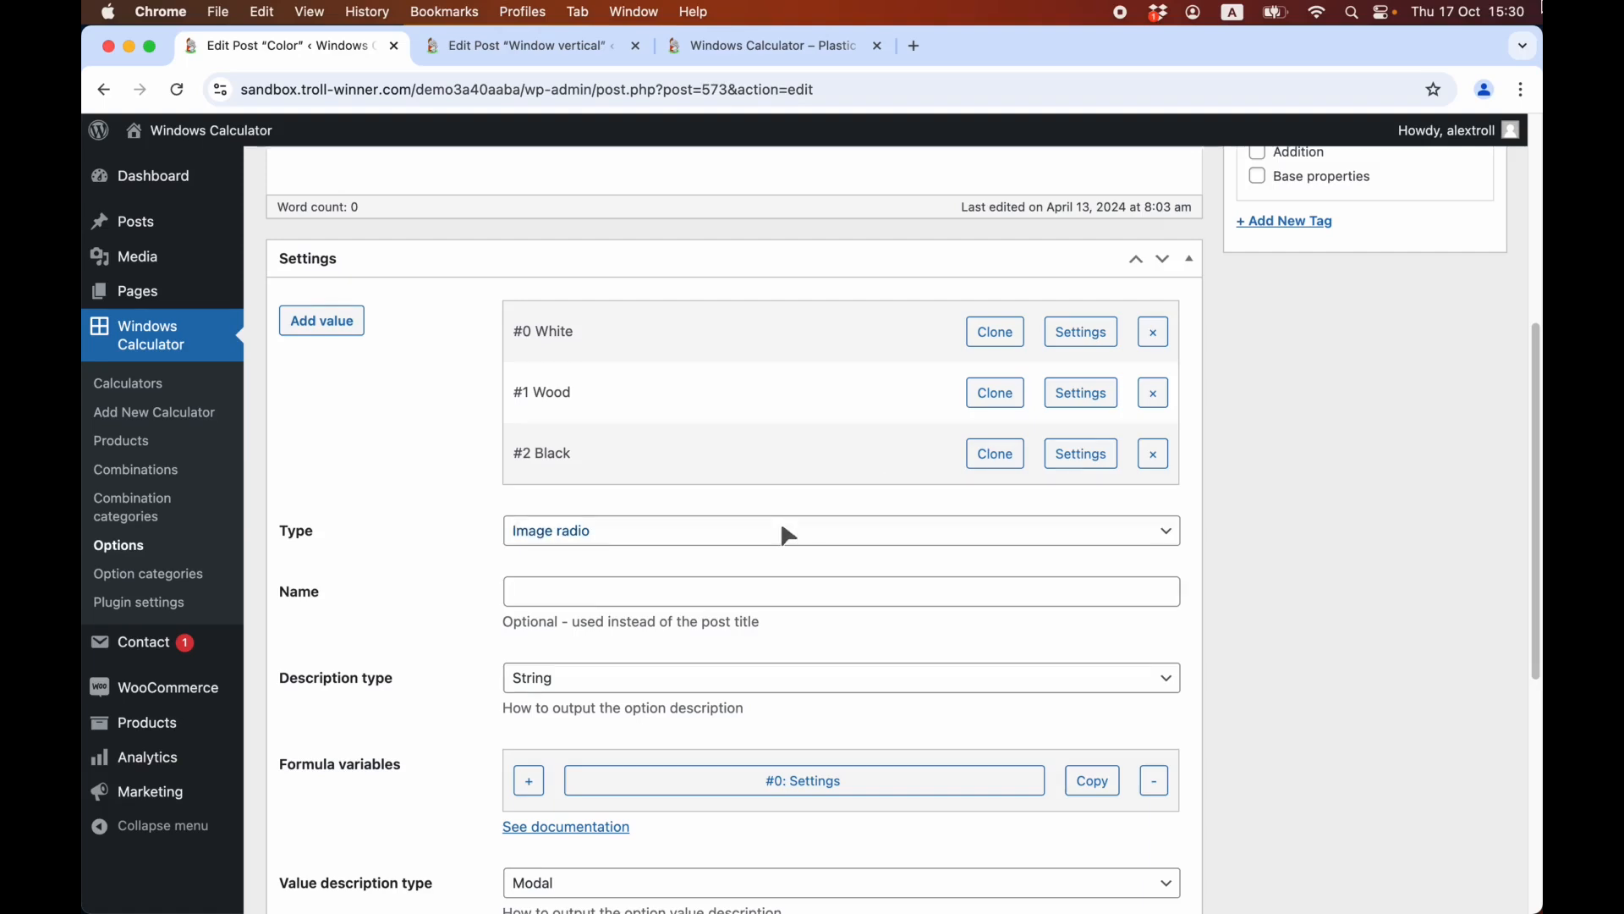
# Review the available types for the Color option along with its description, formula variable and image settings.
pyautogui.click(787, 535)
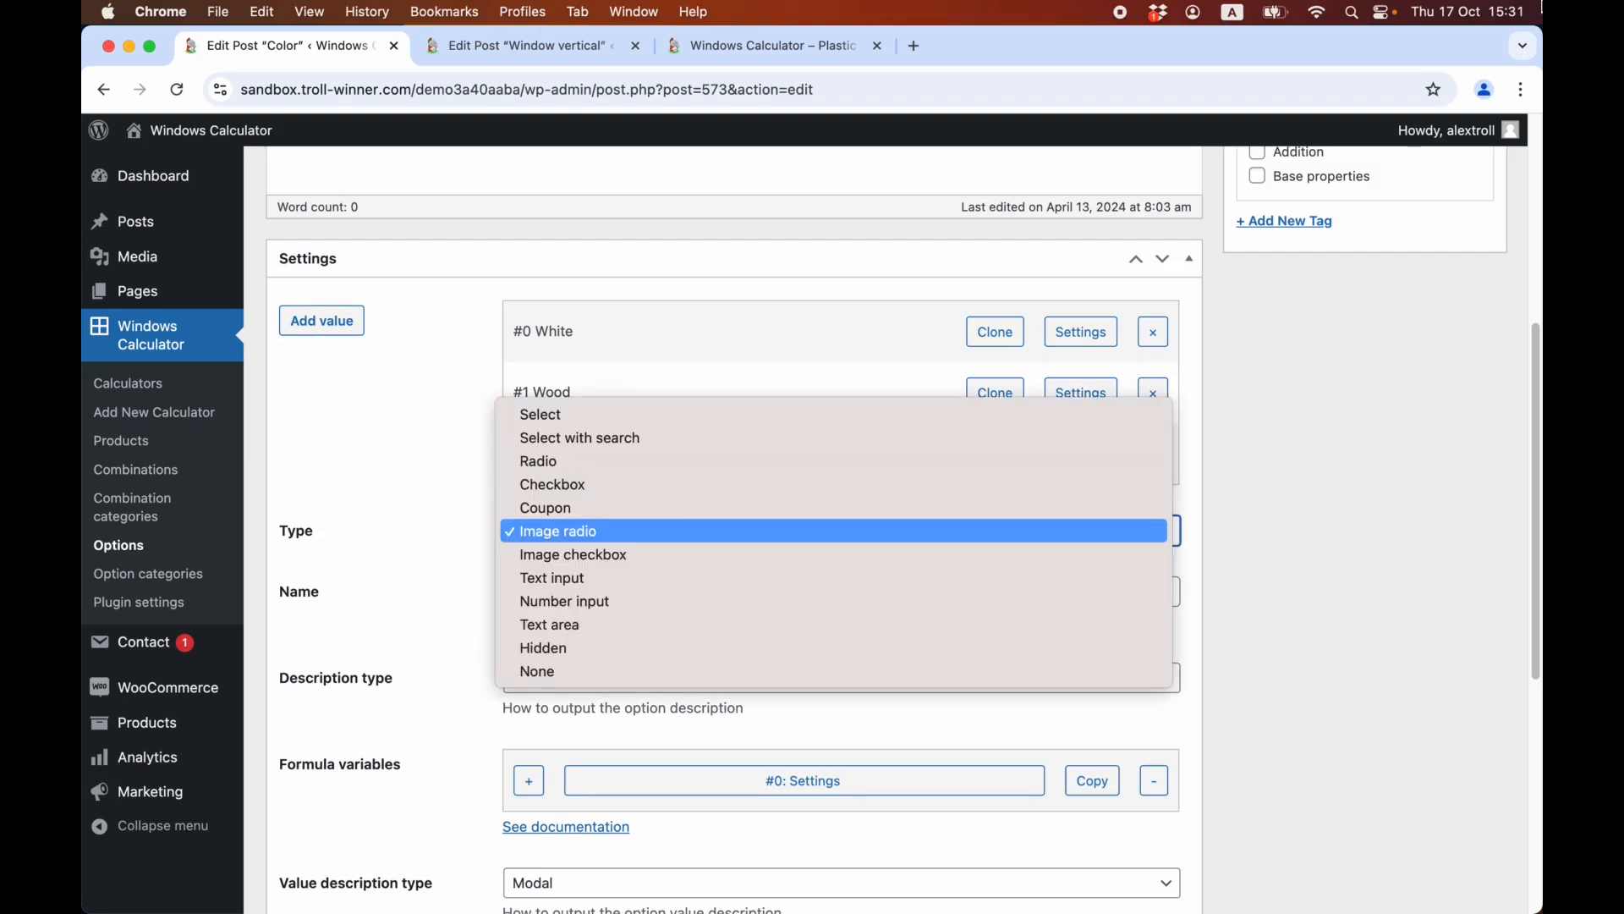
pyautogui.click(304, 535)
pyautogui.scroll(-3, 446, 687)
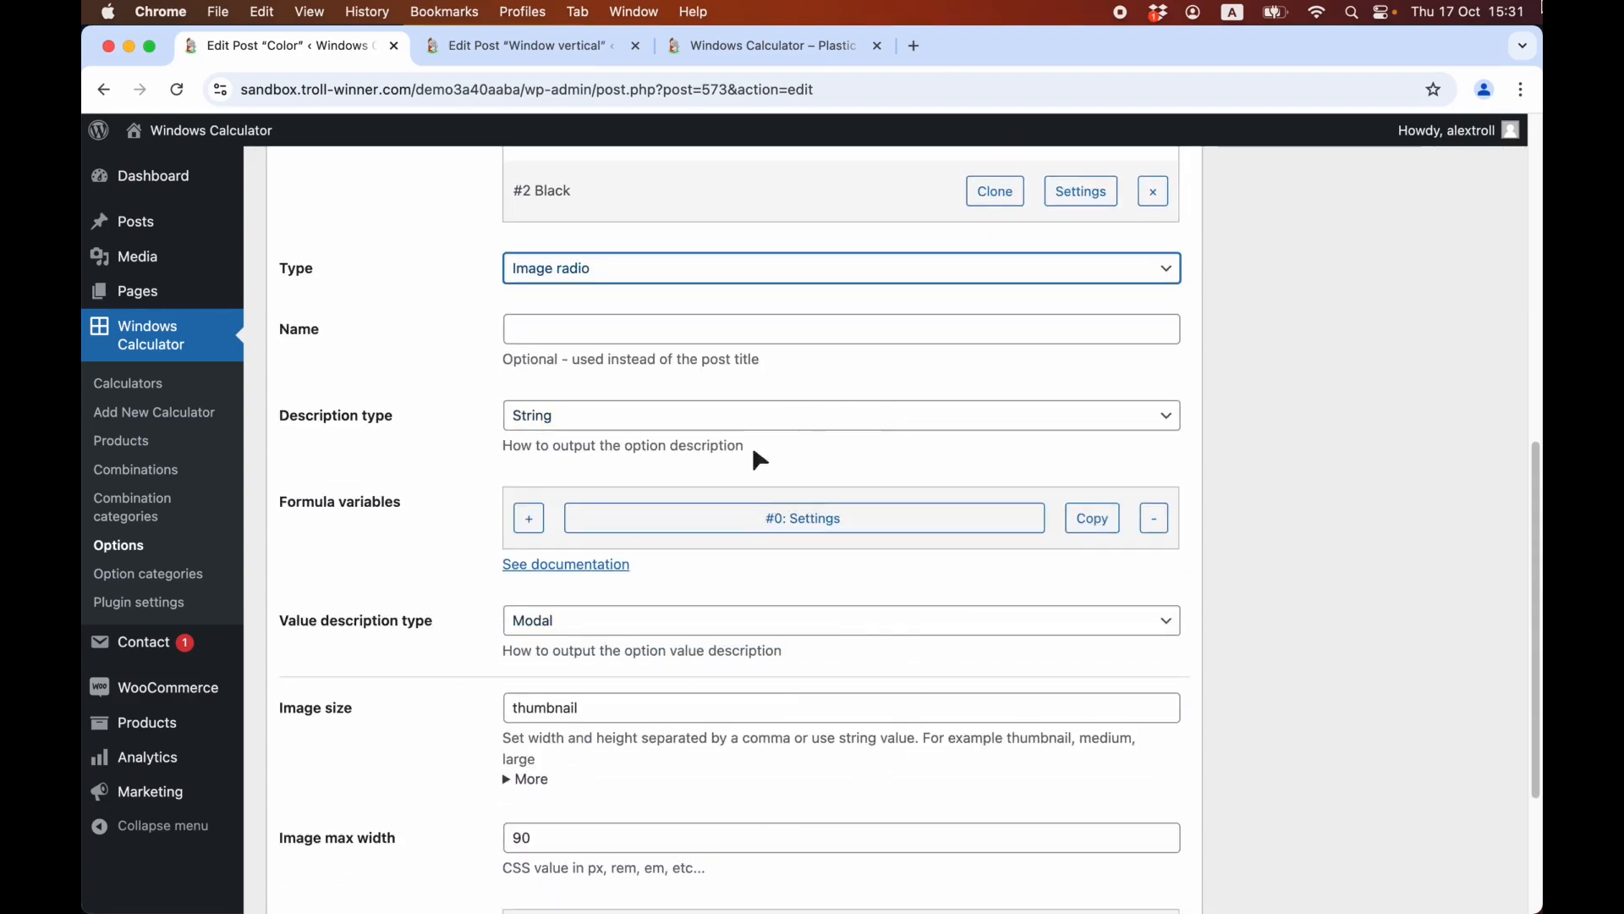
pyautogui.scroll(1, 855, 647)
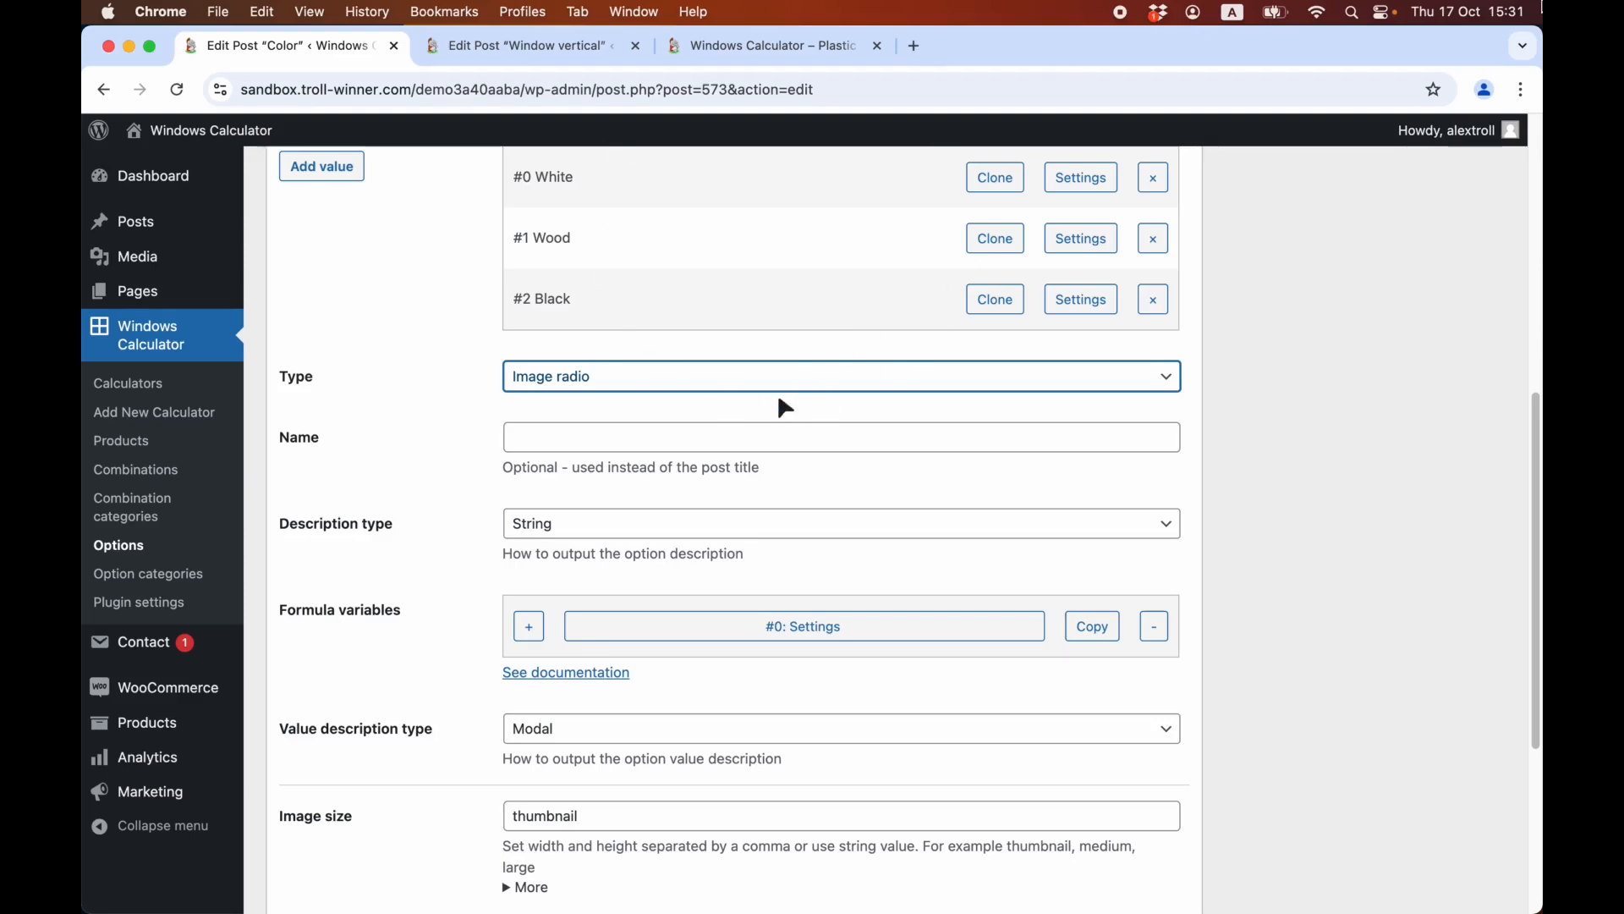
# Open the Wood value's settings and inspect the variable, type and inline value of its total_price formula variable.
pyautogui.scroll(3, 779, 408)
pyautogui.click(1085, 539)
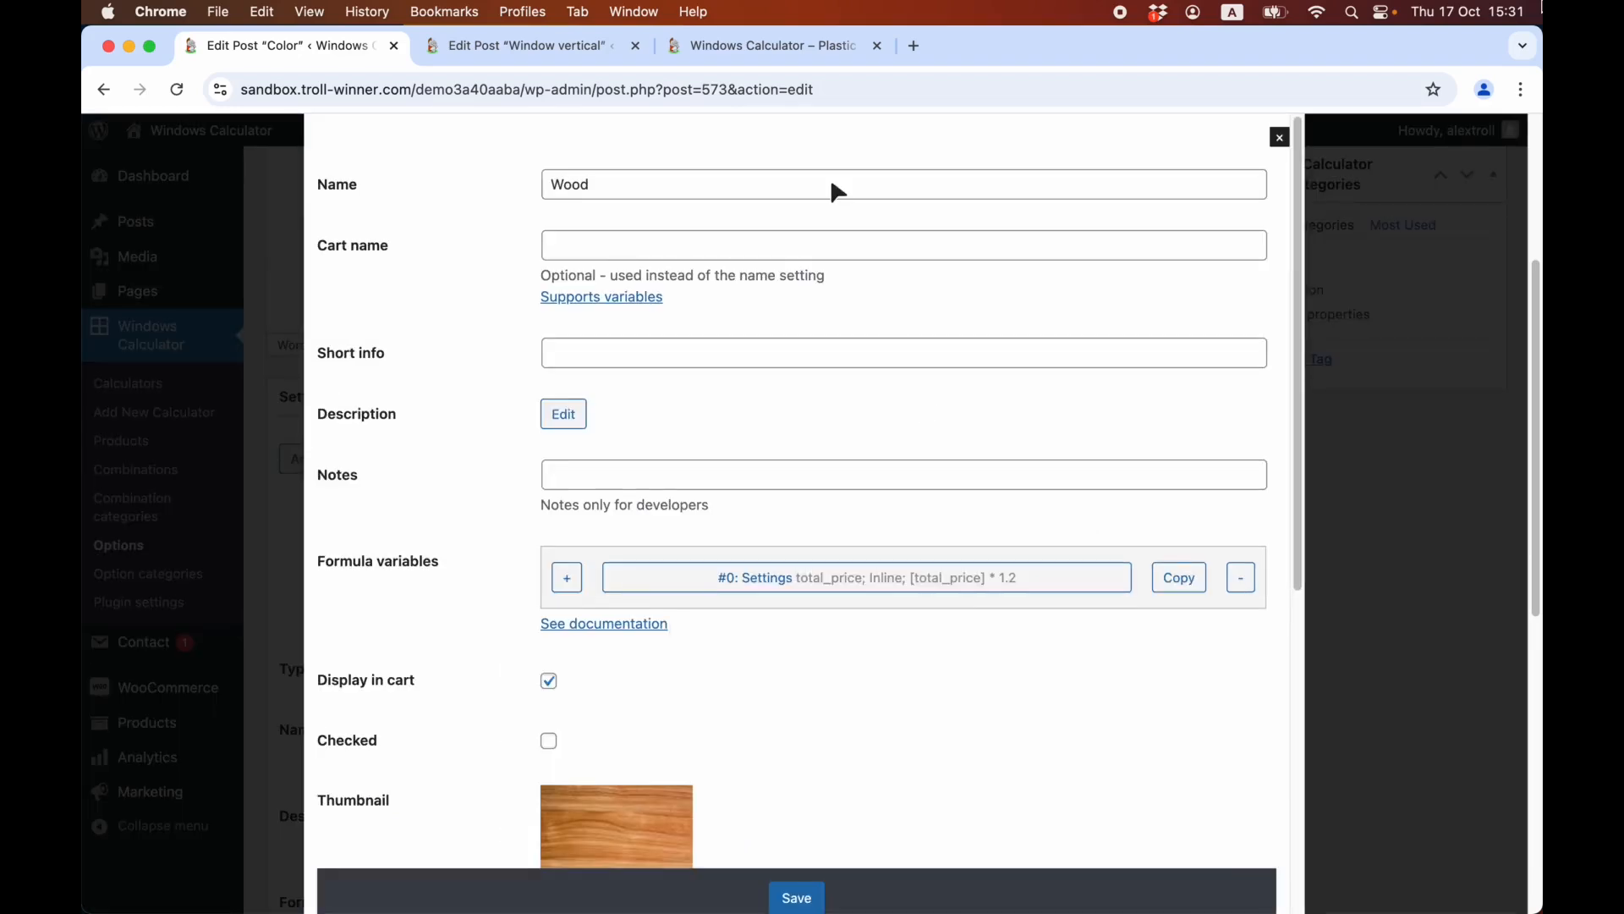
pyautogui.click(831, 184)
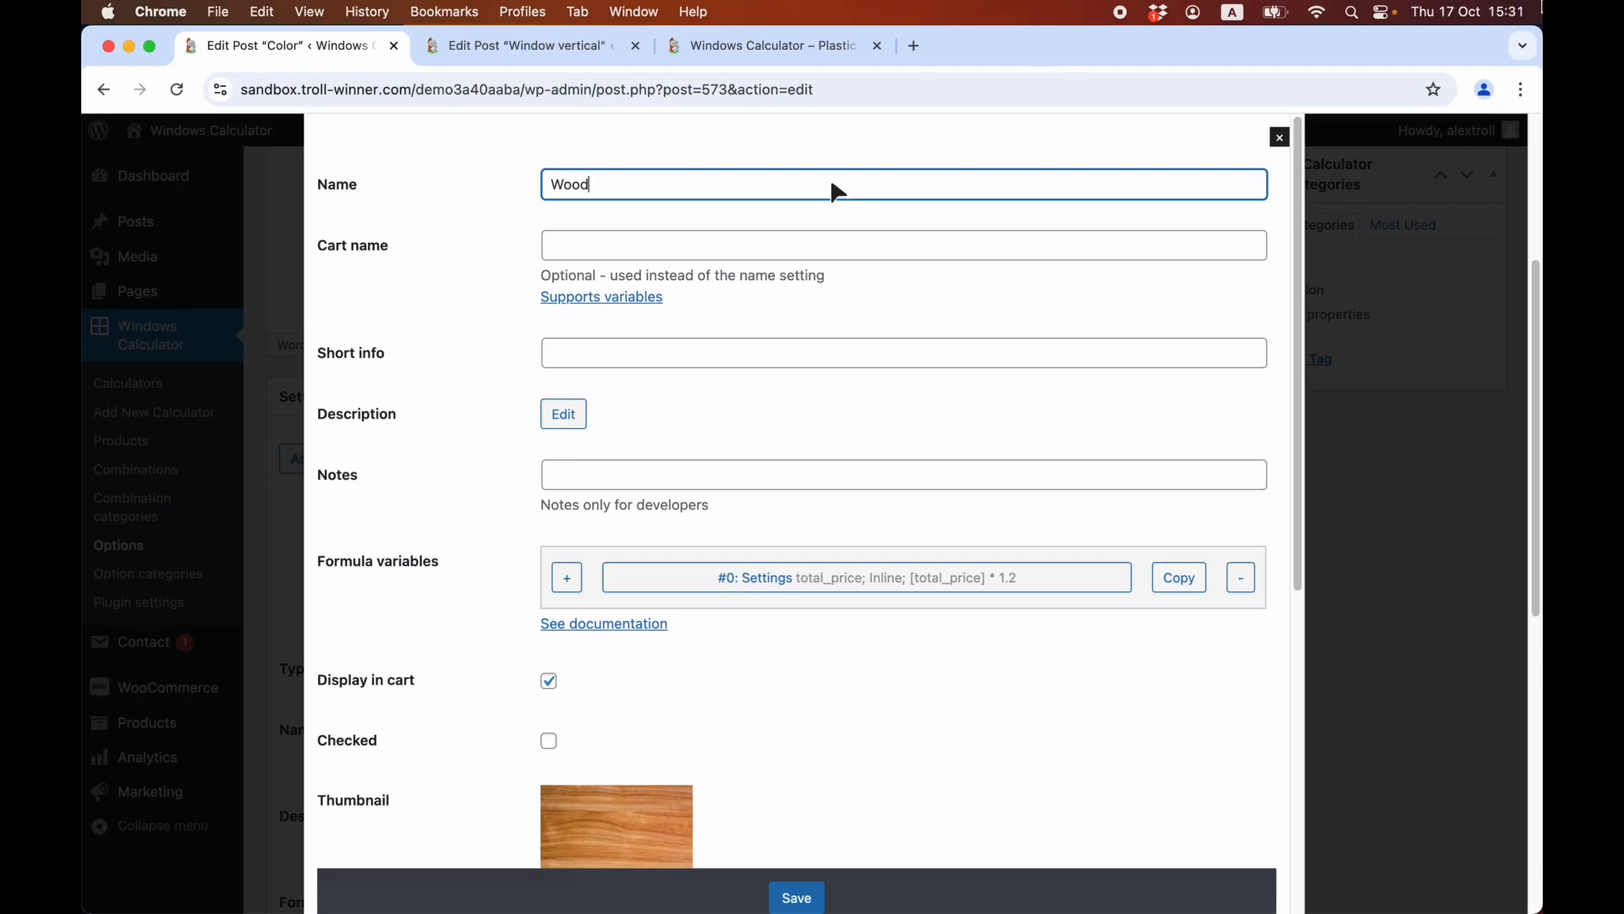
pyautogui.scroll(-1, 838, 191)
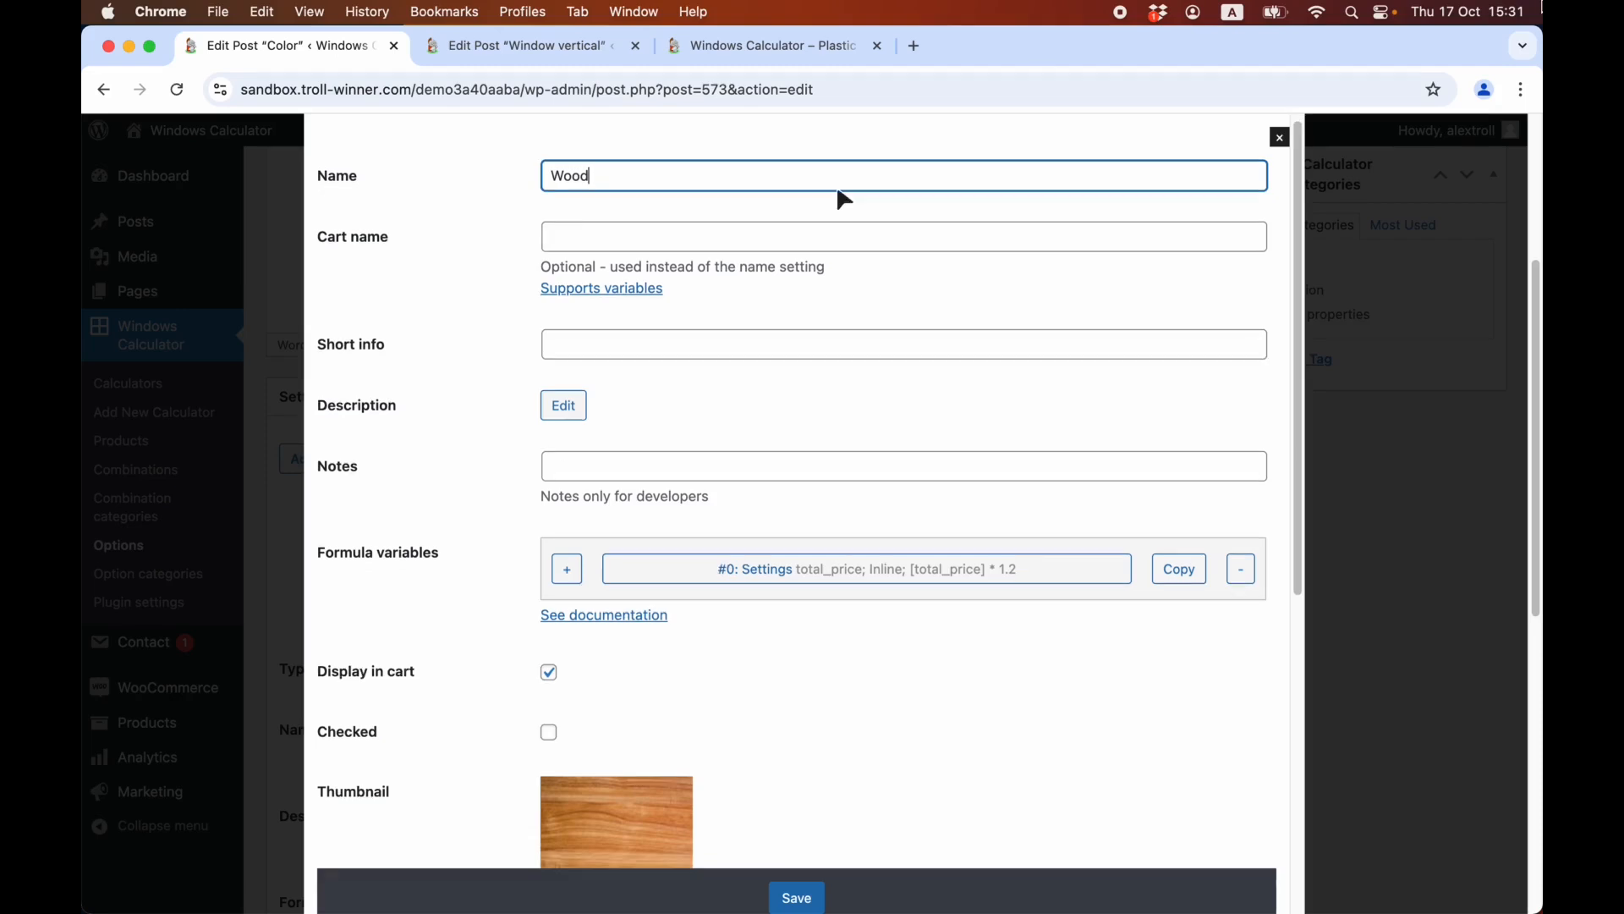
pyautogui.scroll(-2, 842, 196)
pyautogui.click(918, 538)
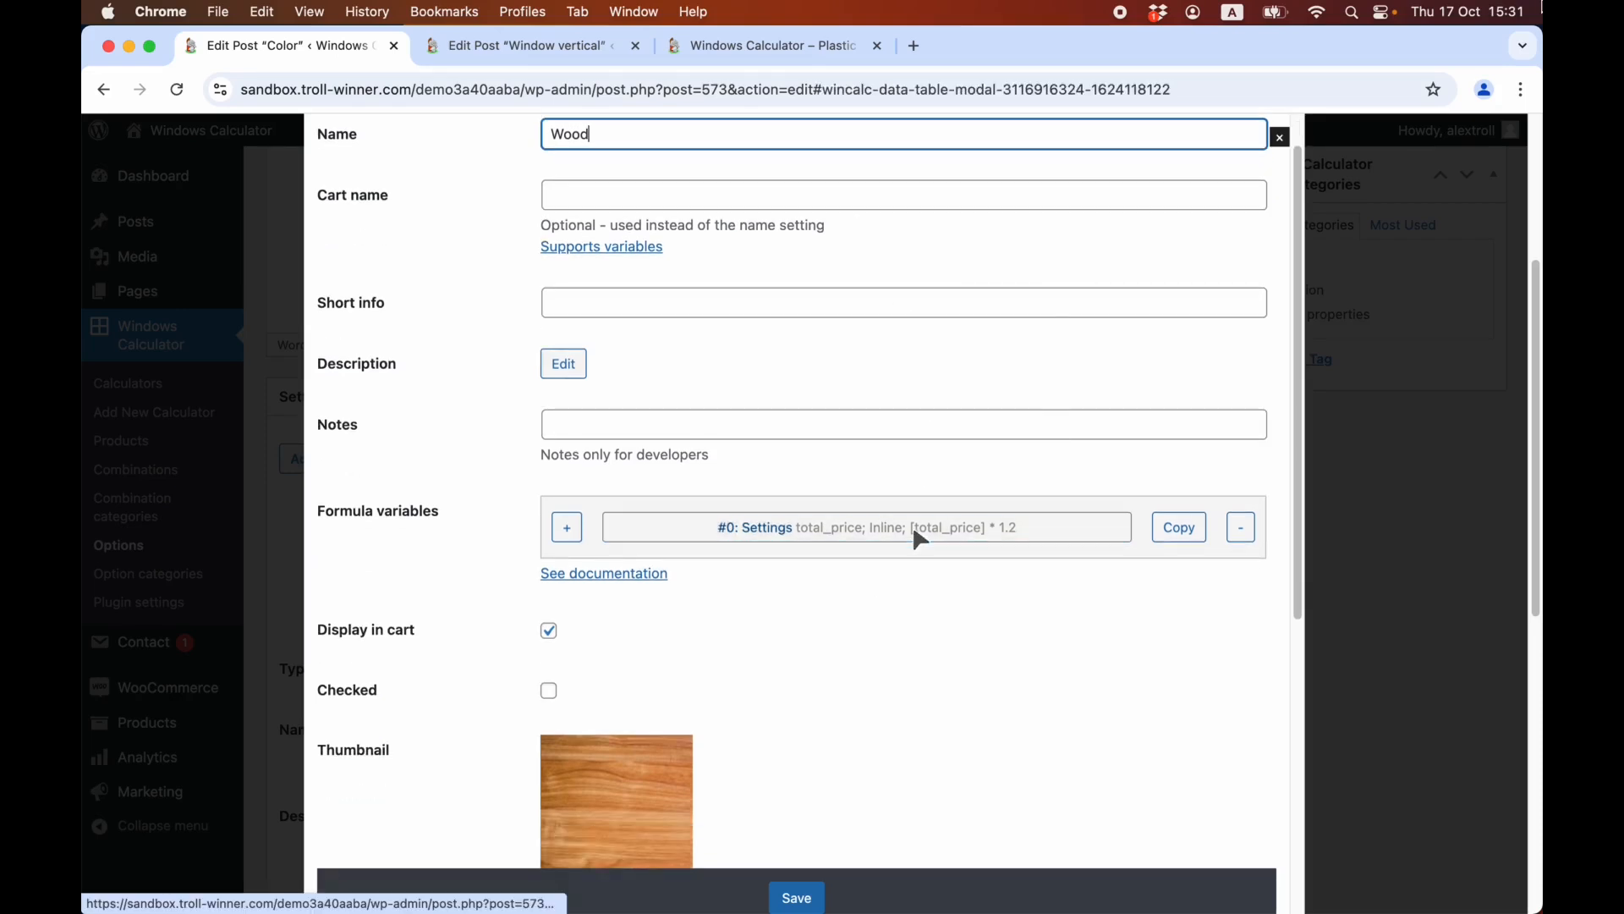
pyautogui.click(993, 183)
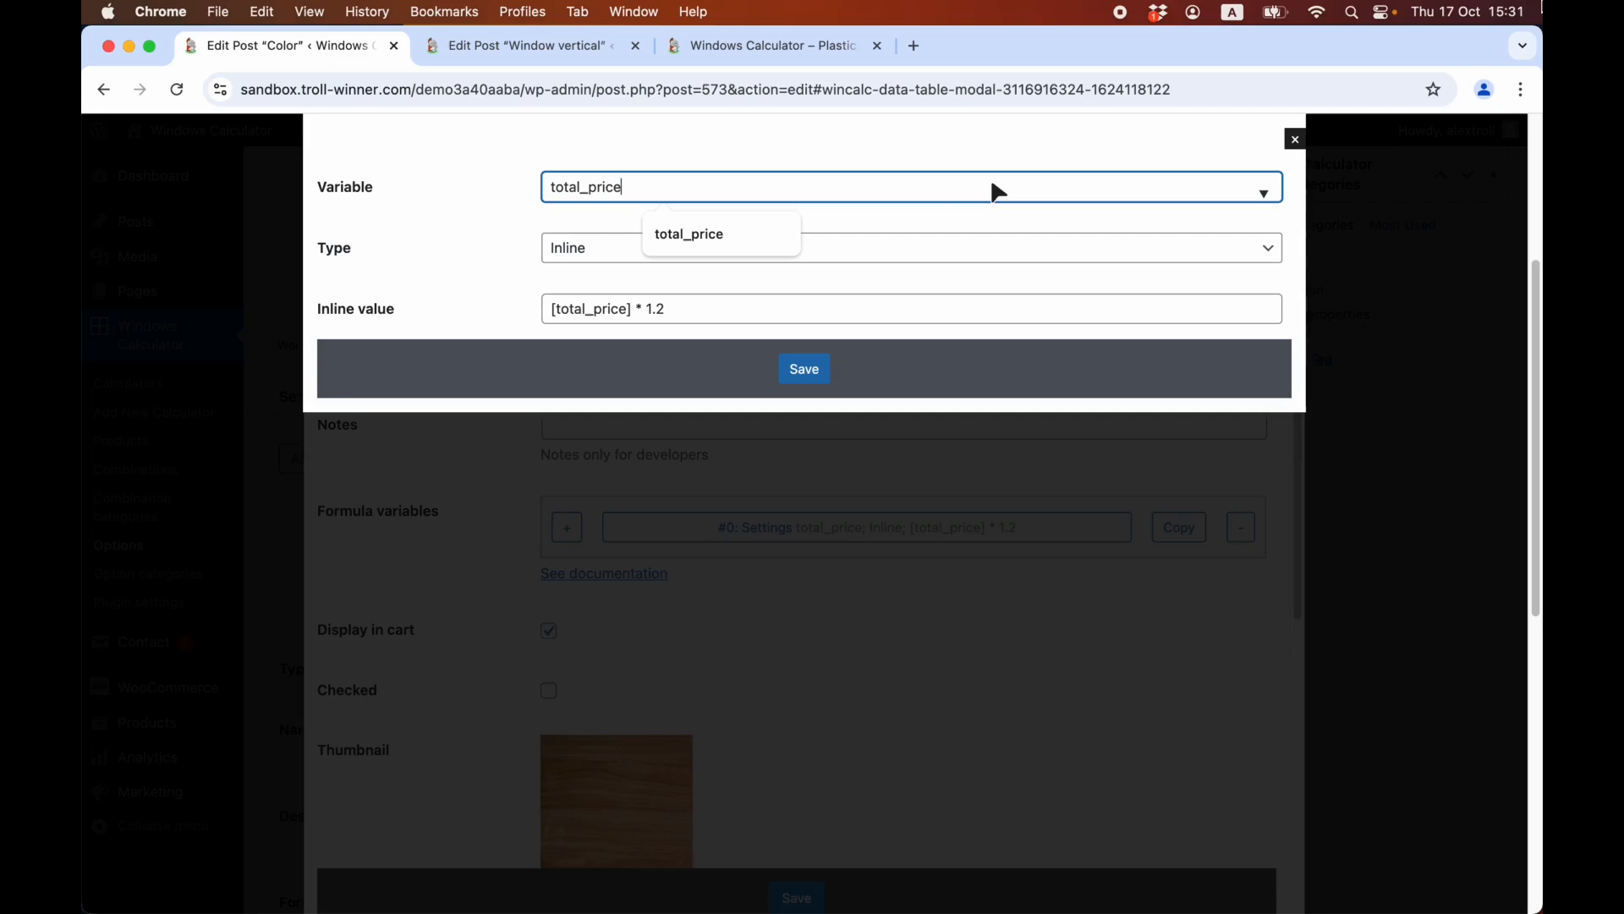
pyautogui.click(809, 308)
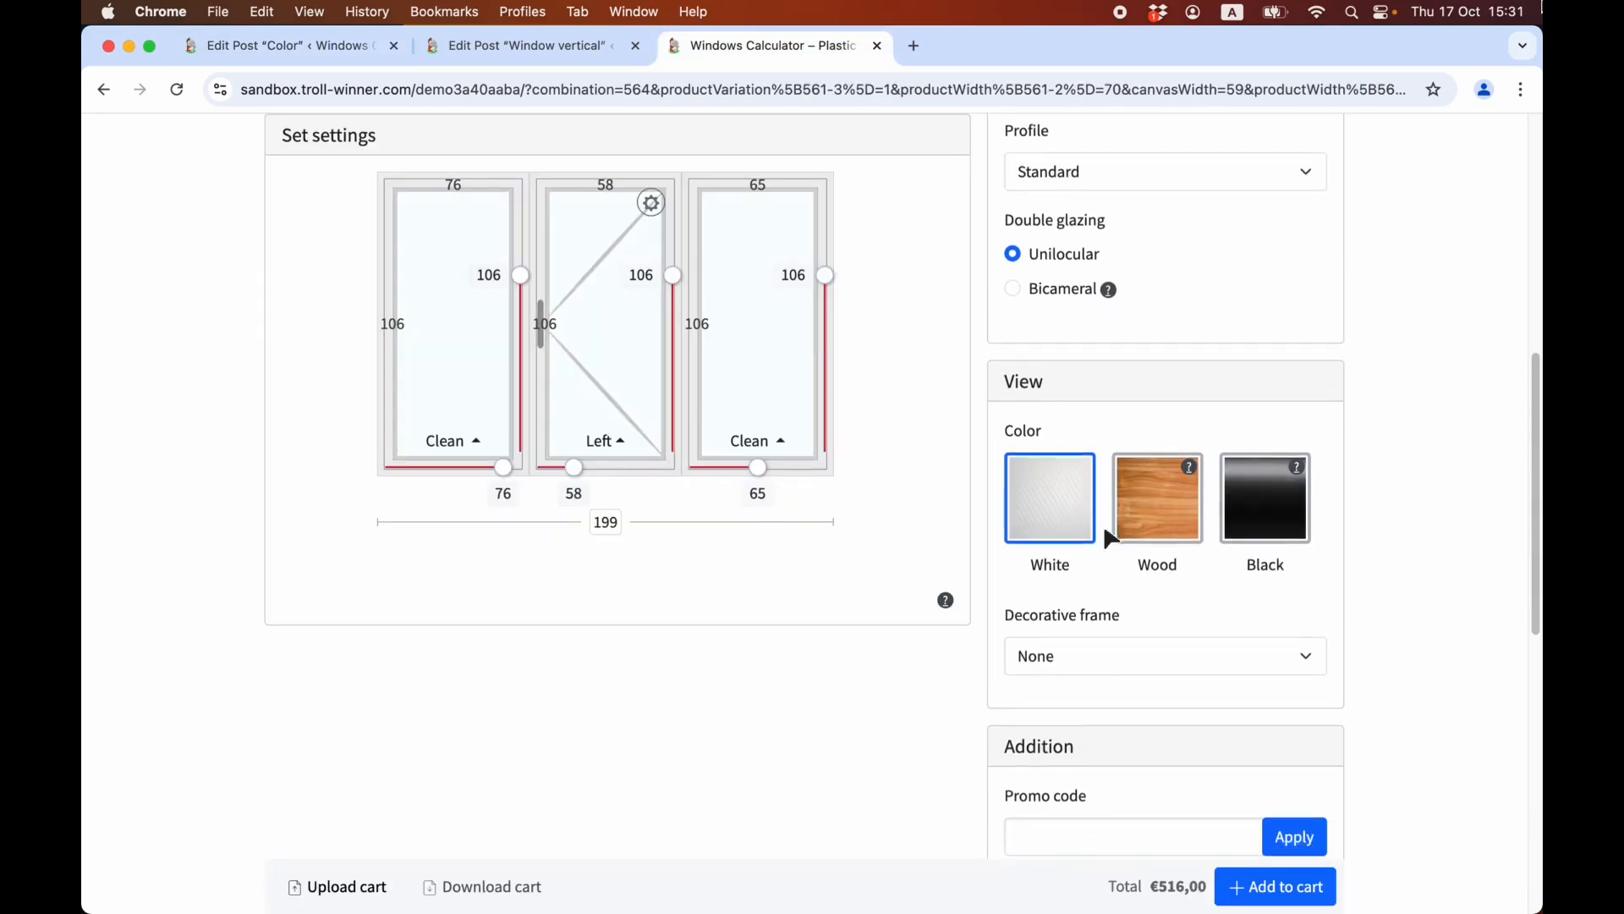
# Choose the Wood color for the triple window on the front-end calculator, add it to the cart and review the cart entry.
pyautogui.scroll(-5, 1103, 524)
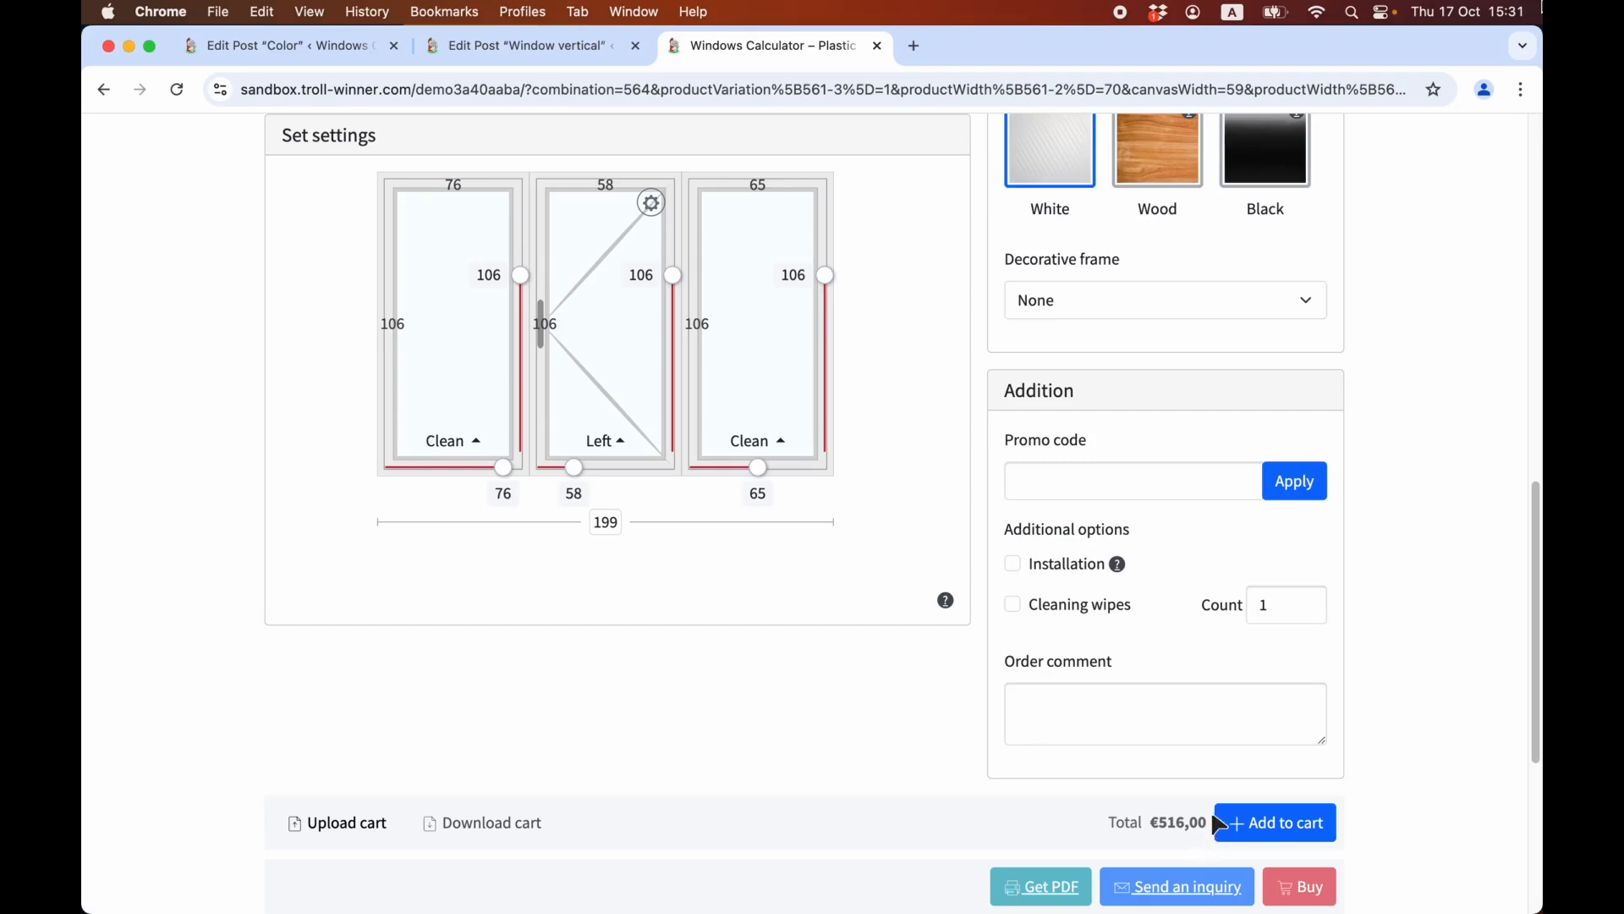
pyautogui.scroll(1, 1191, 856)
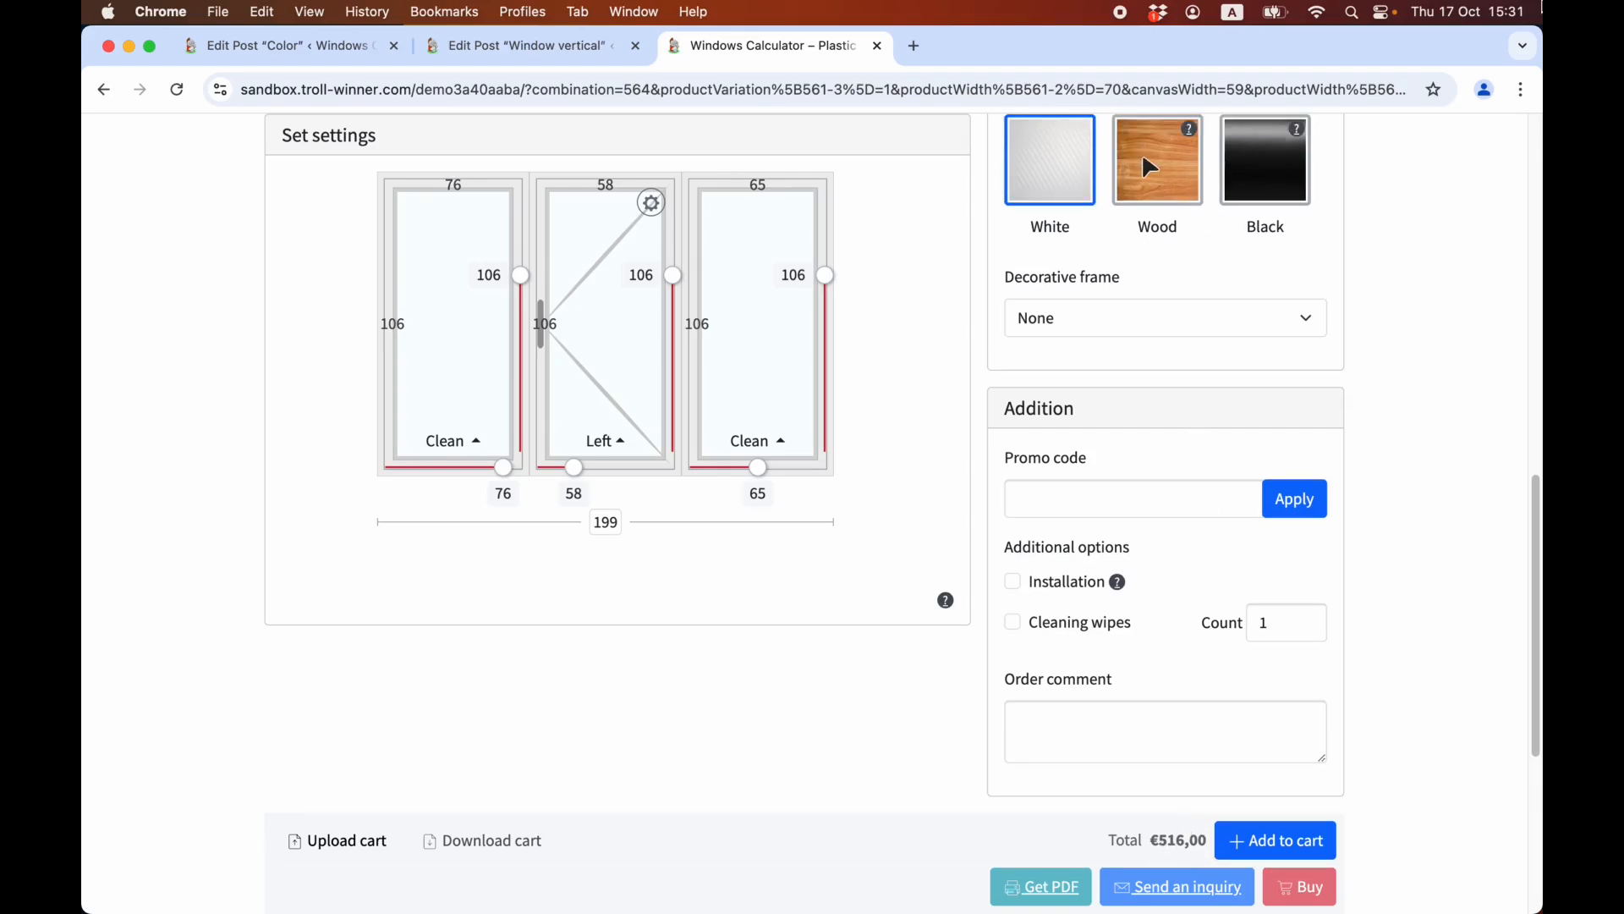
pyautogui.click(1150, 155)
pyautogui.scroll(-3, 1215, 690)
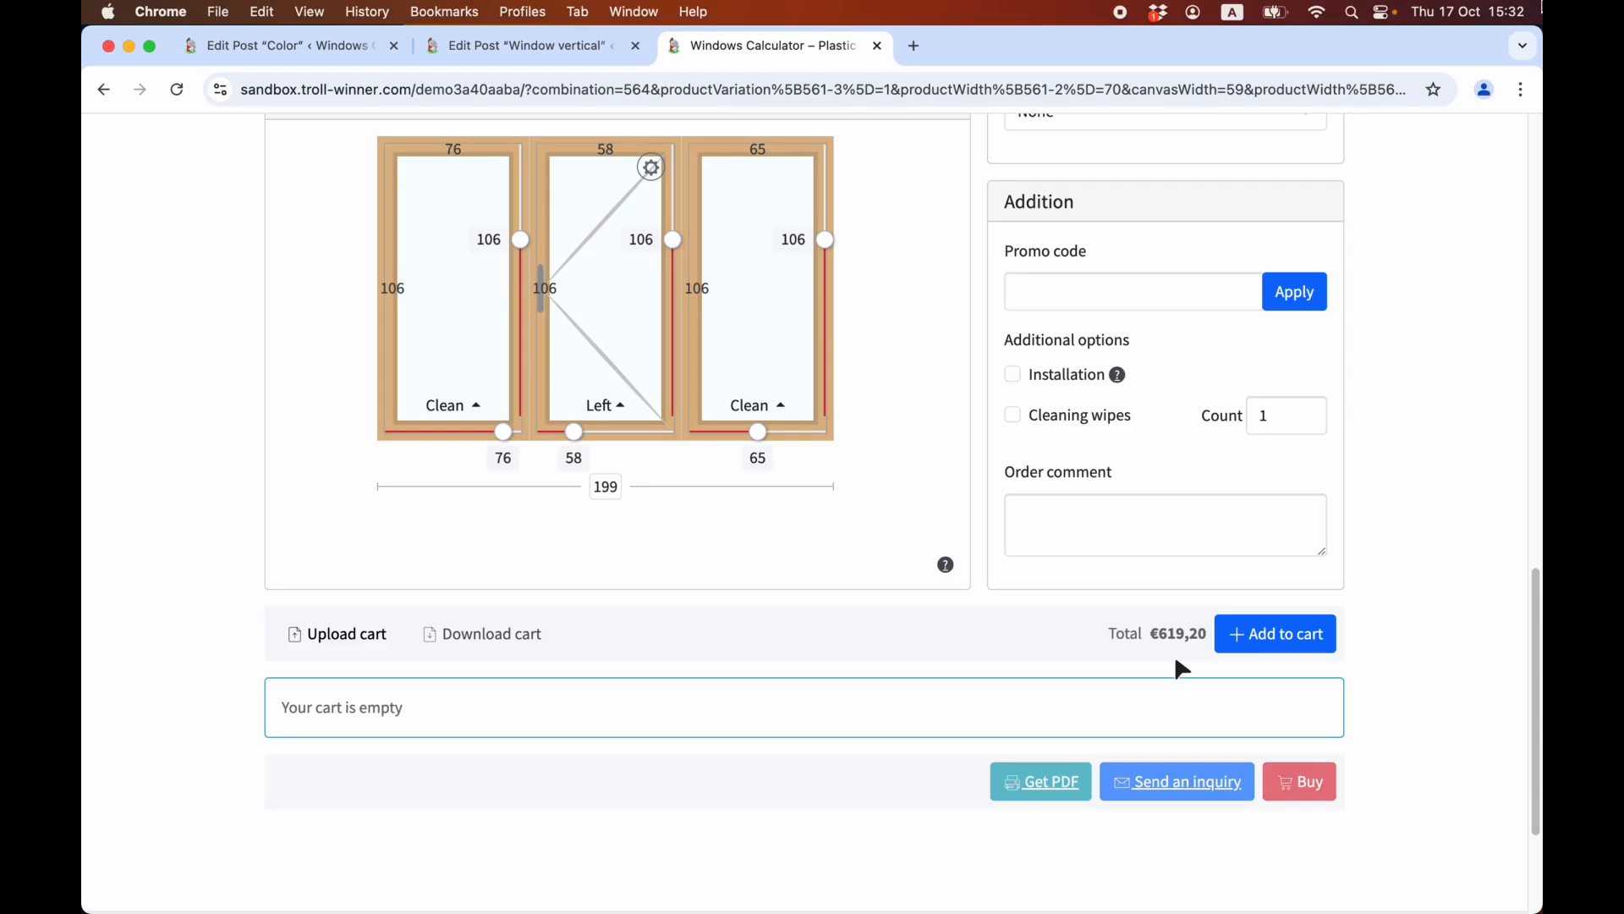
pyautogui.scroll(-5, 1182, 669)
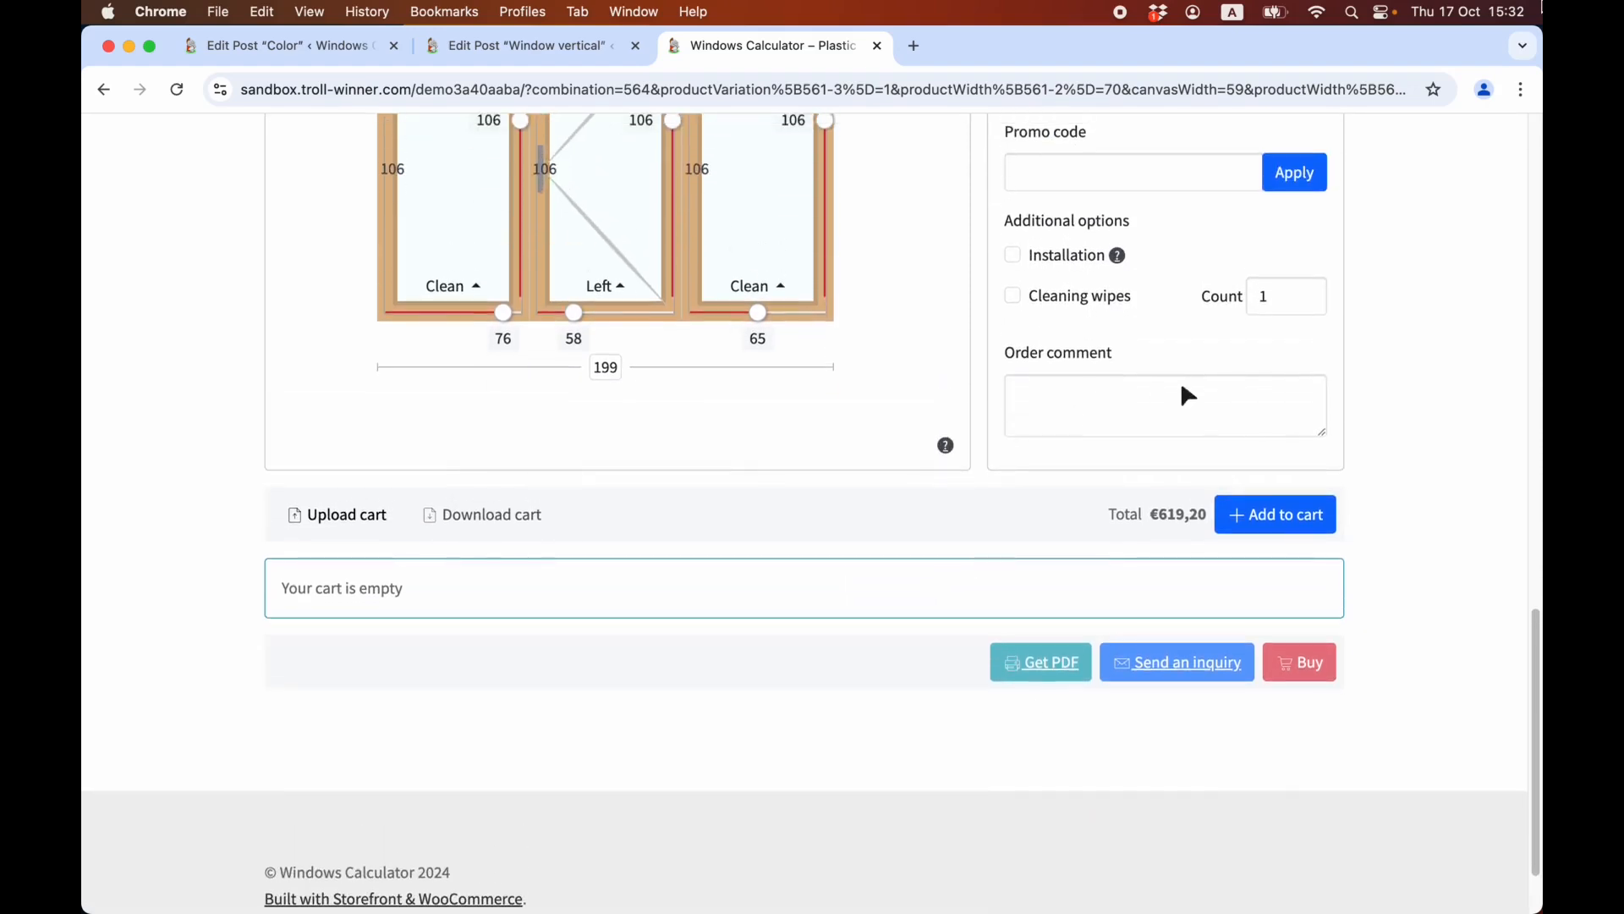
pyautogui.click(1299, 523)
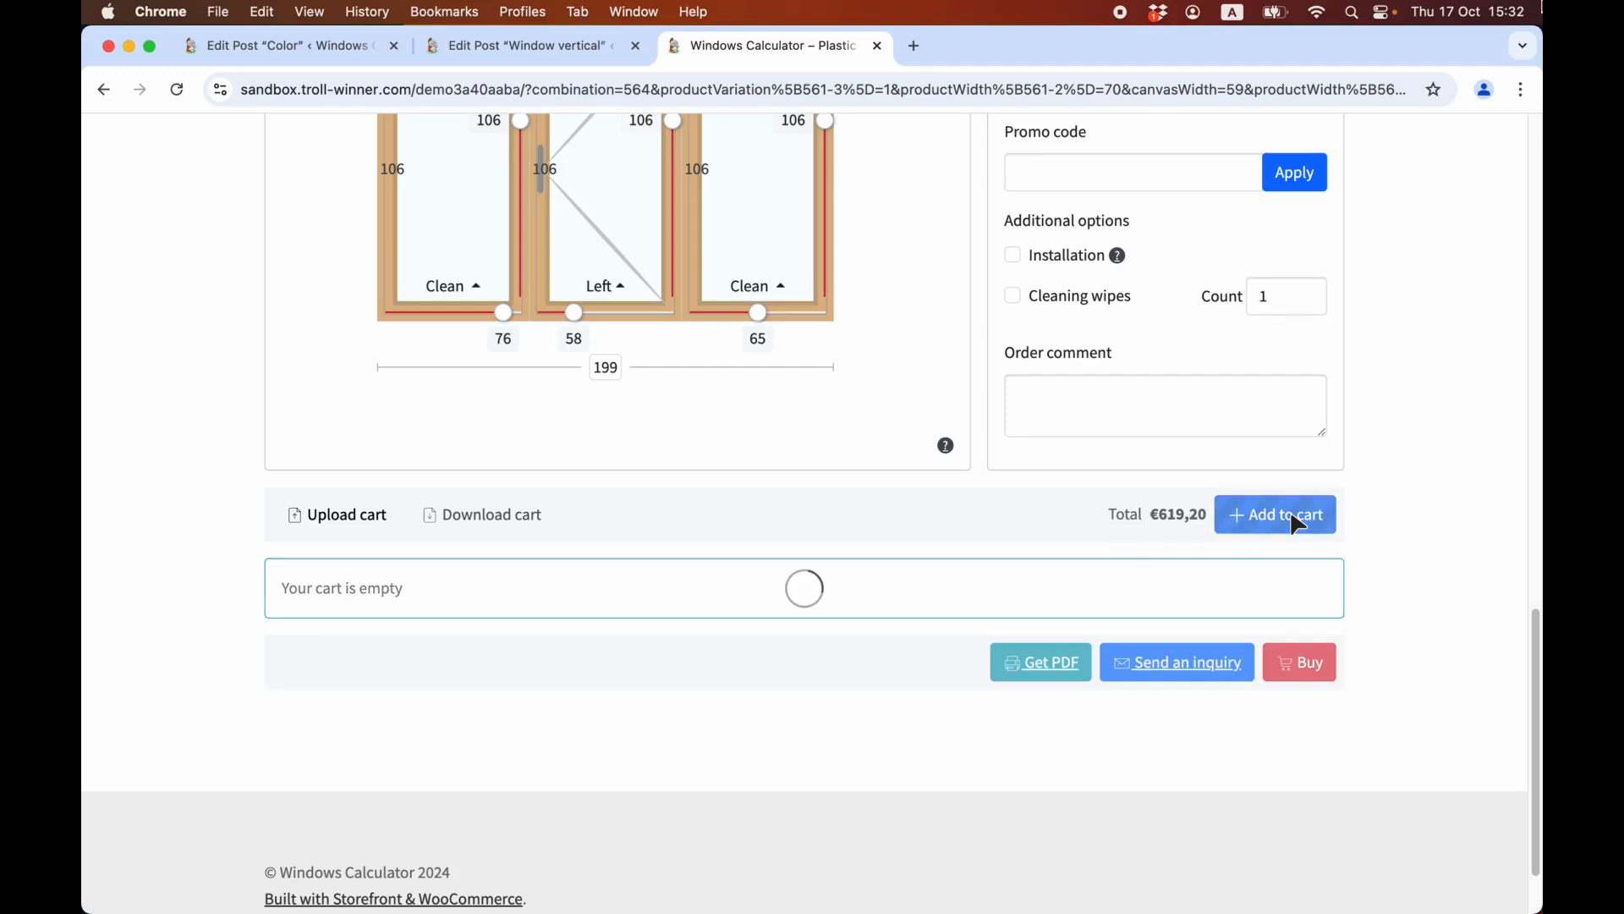
pyautogui.scroll(-5, 1175, 693)
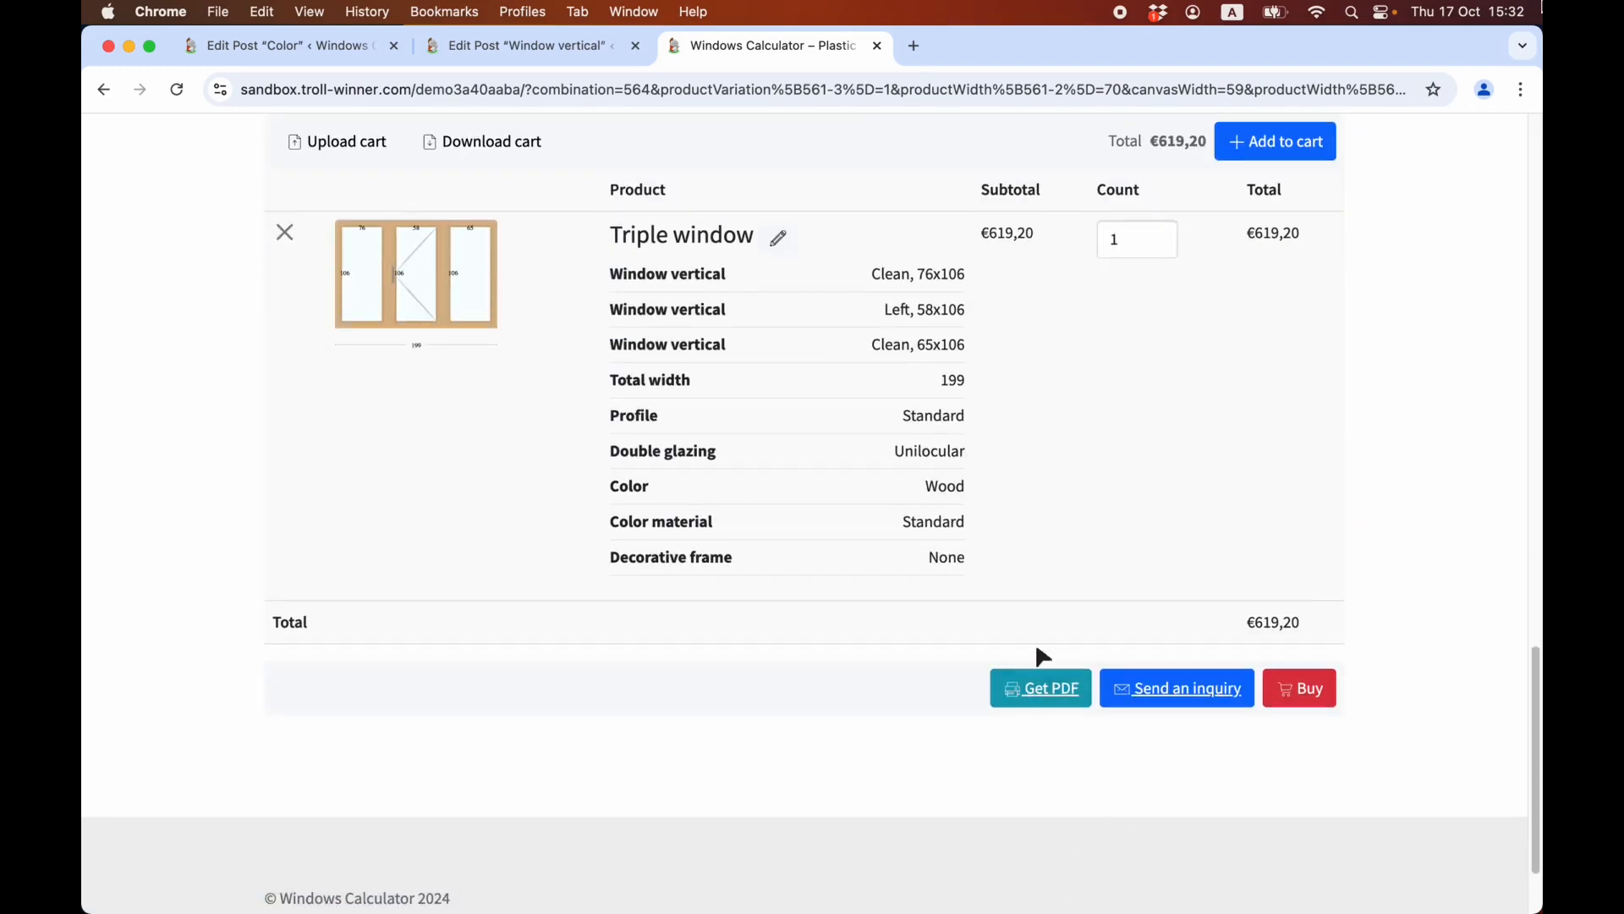
pyautogui.scroll(-2, 1099, 745)
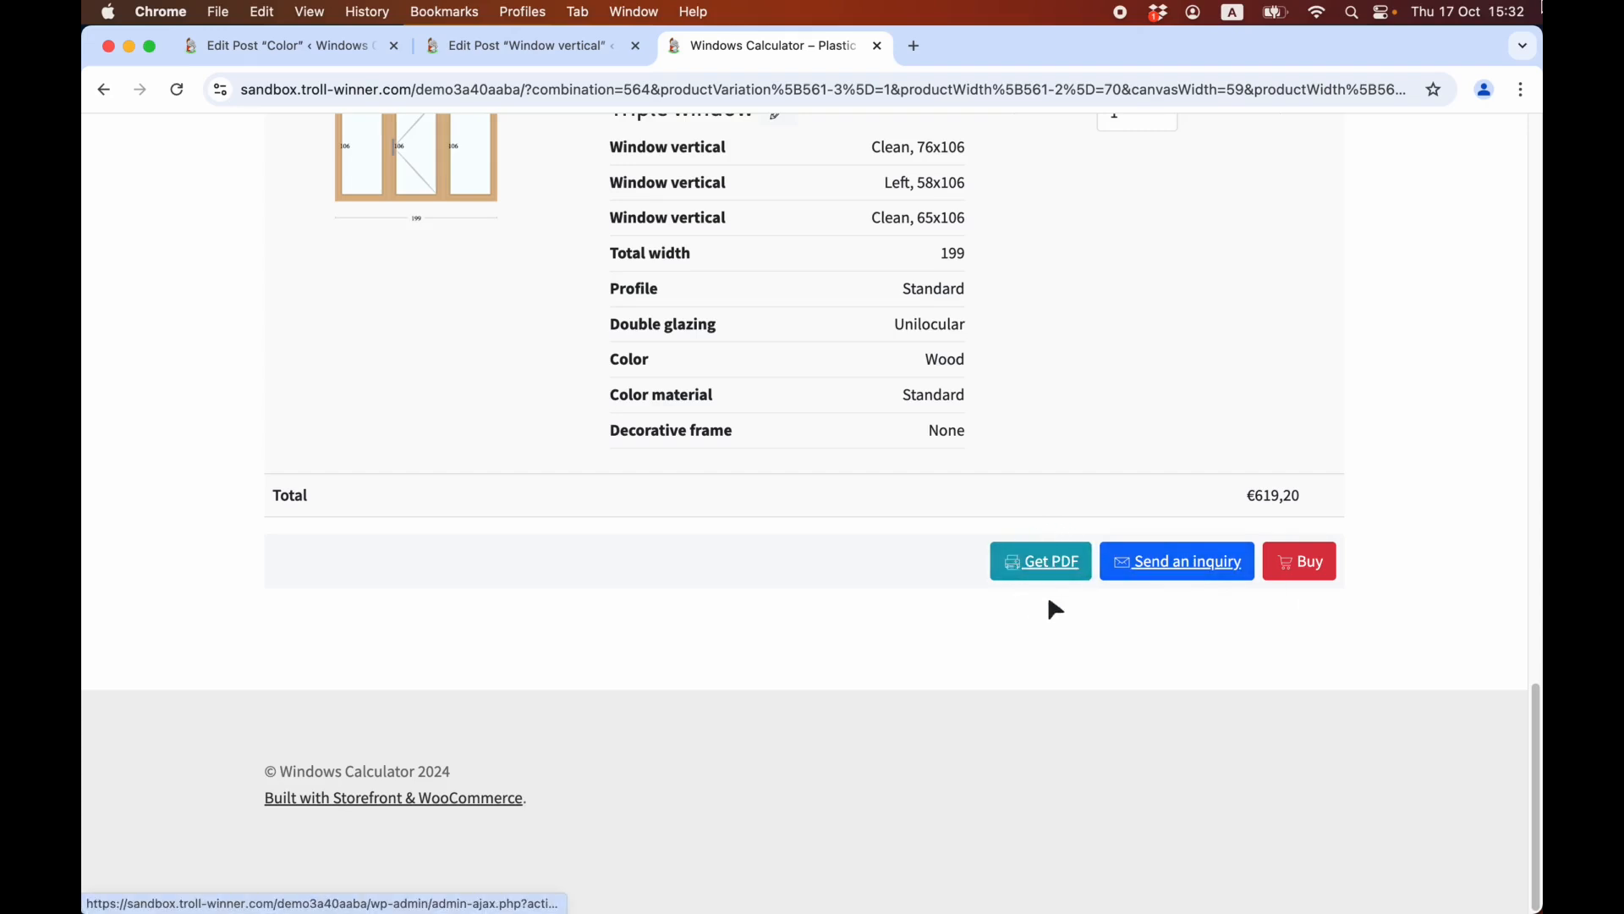
# Preview the single window, then select the window with one rectangular upper section above two lower sections.
pyautogui.scroll(20, 840, 691)
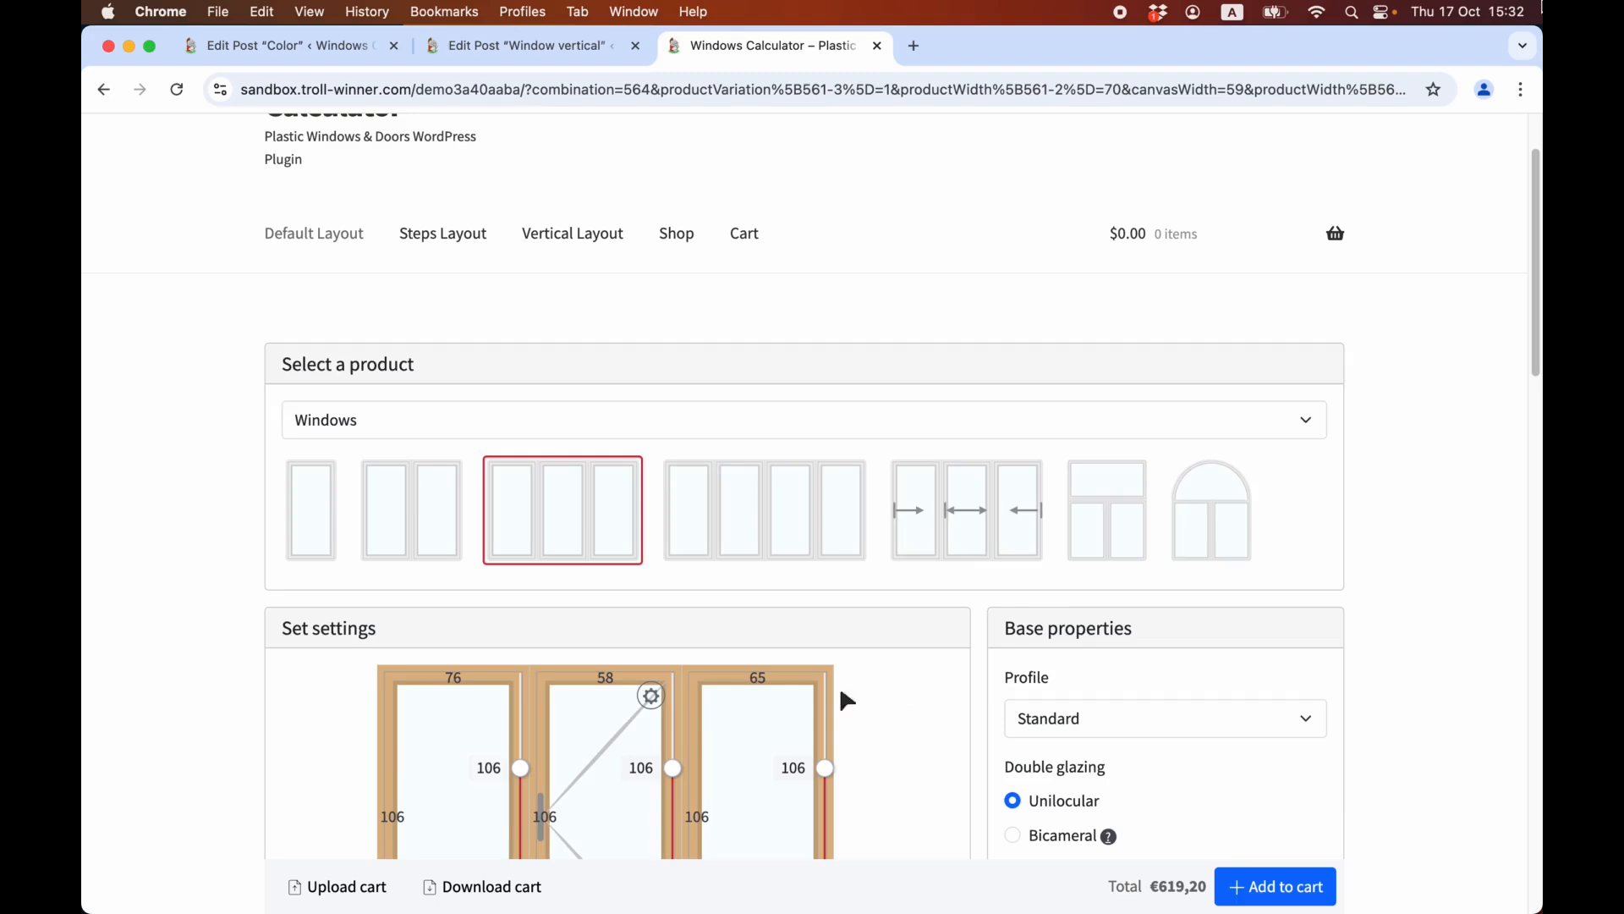
pyautogui.click(311, 519)
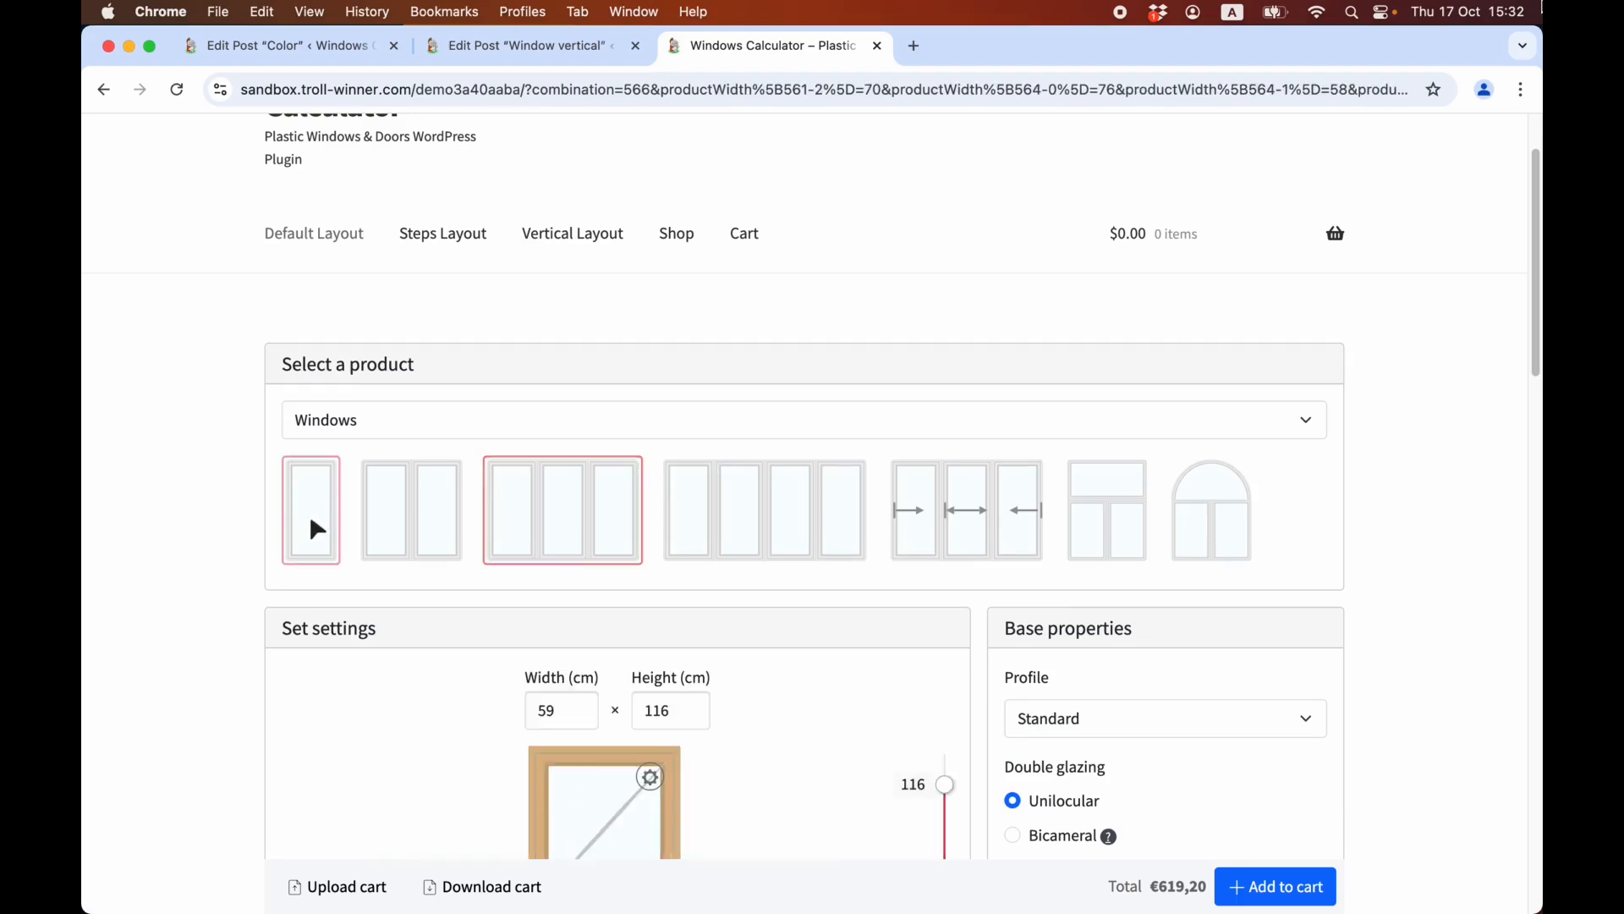
pyautogui.click(1105, 512)
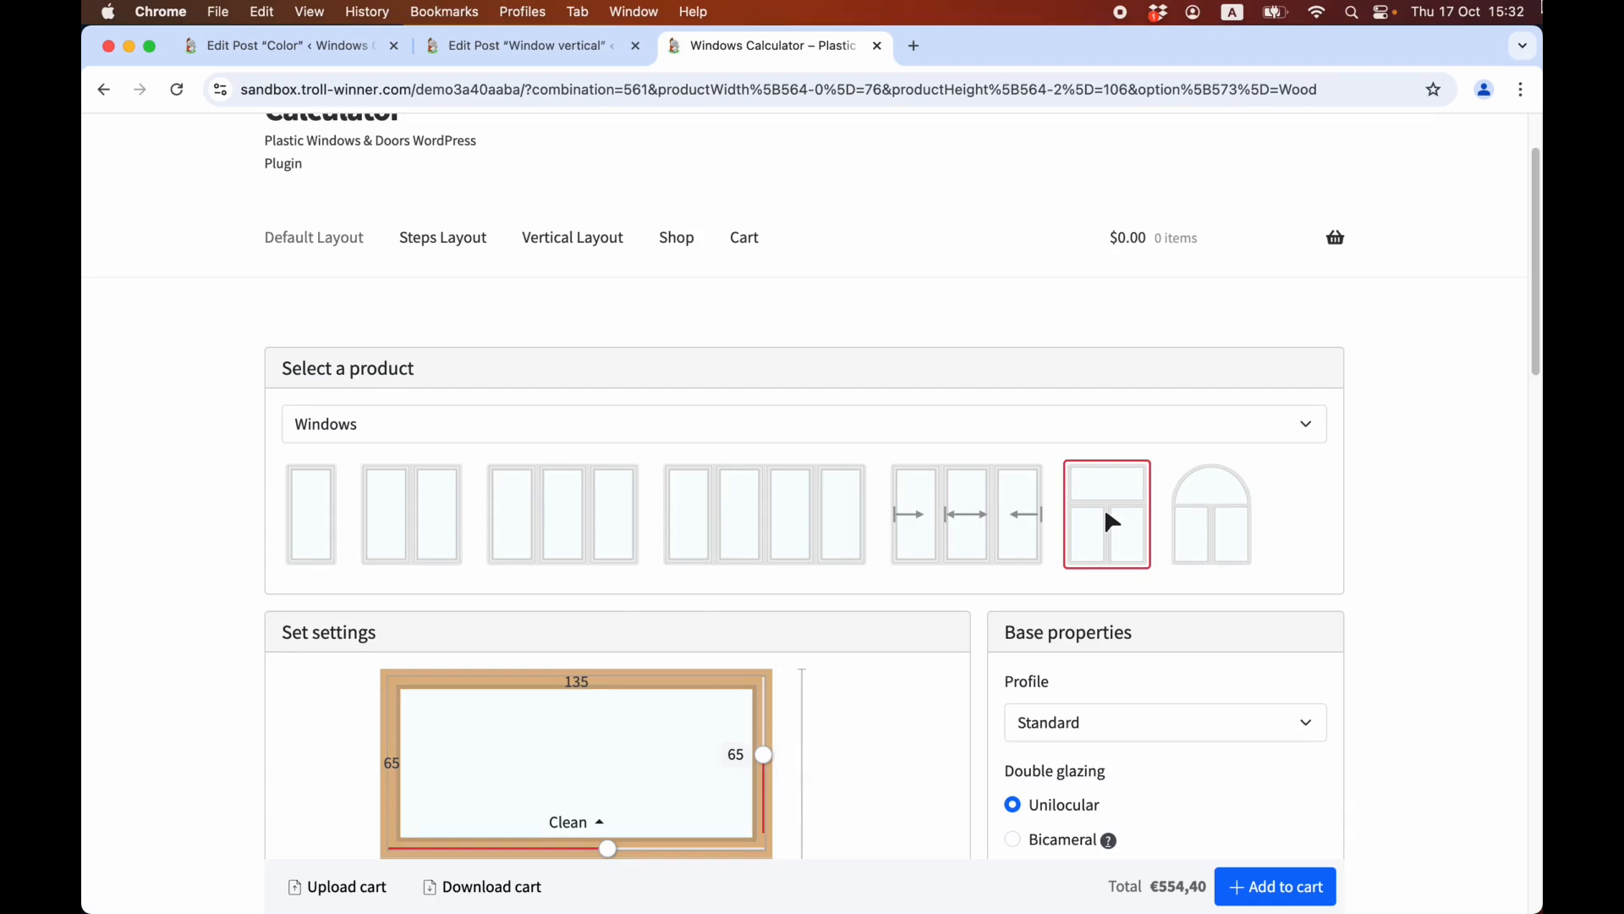
pyautogui.scroll(-6, 1104, 506)
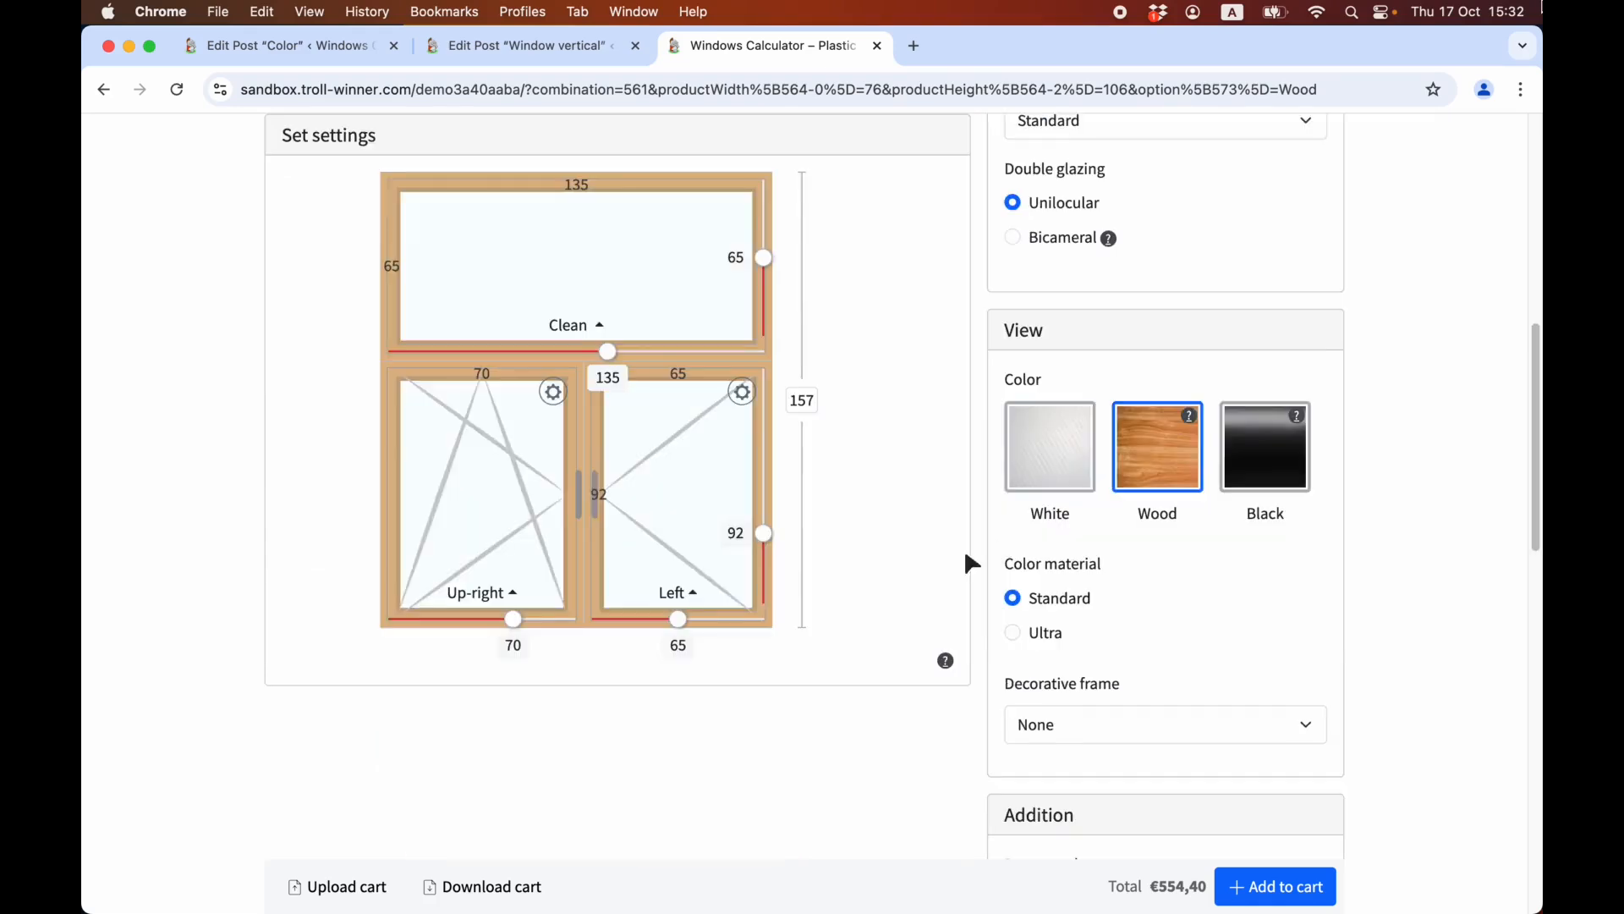
# Set the lower-right section's width to 58 and the window's total height to 150.
pyautogui.moveTo(677, 628); pyautogui.dragTo(643, 627)
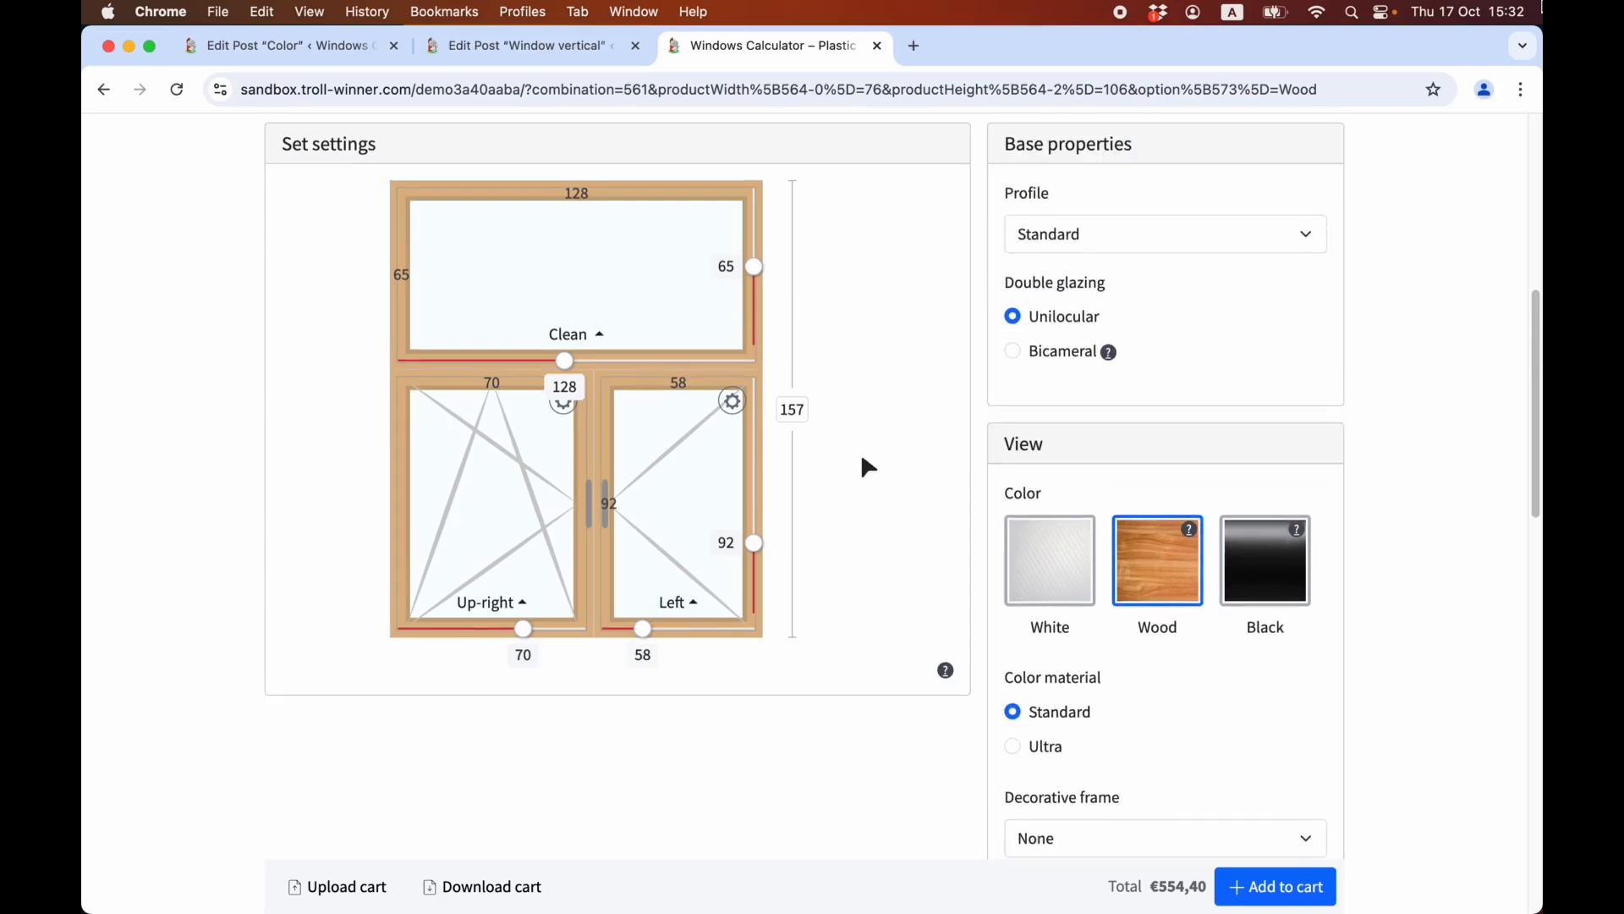
pyautogui.click(795, 410)
pyautogui.write('150')
pyautogui.press('Return')
# Change the lower-right section's opening to Up-left and set the lower-left section's width to 73.
pyautogui.scroll(-1, 745, 444)
pyautogui.click(757, 542)
pyautogui.scroll(-2, 764, 526)
pyautogui.moveTo(524, 622); pyautogui.dragTo(551, 630)
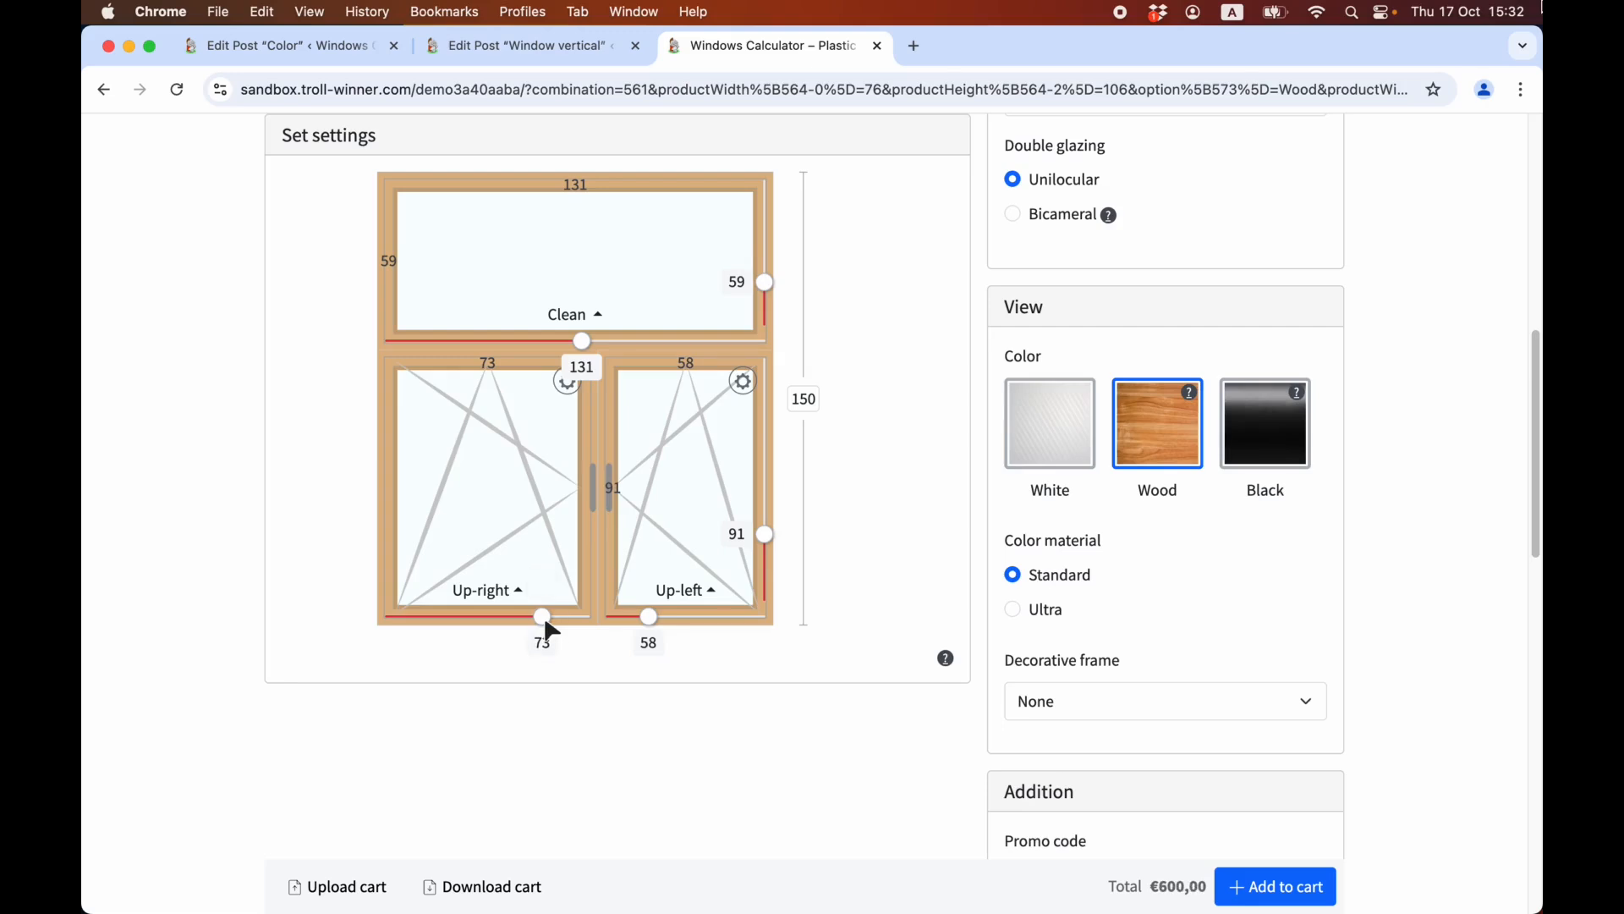